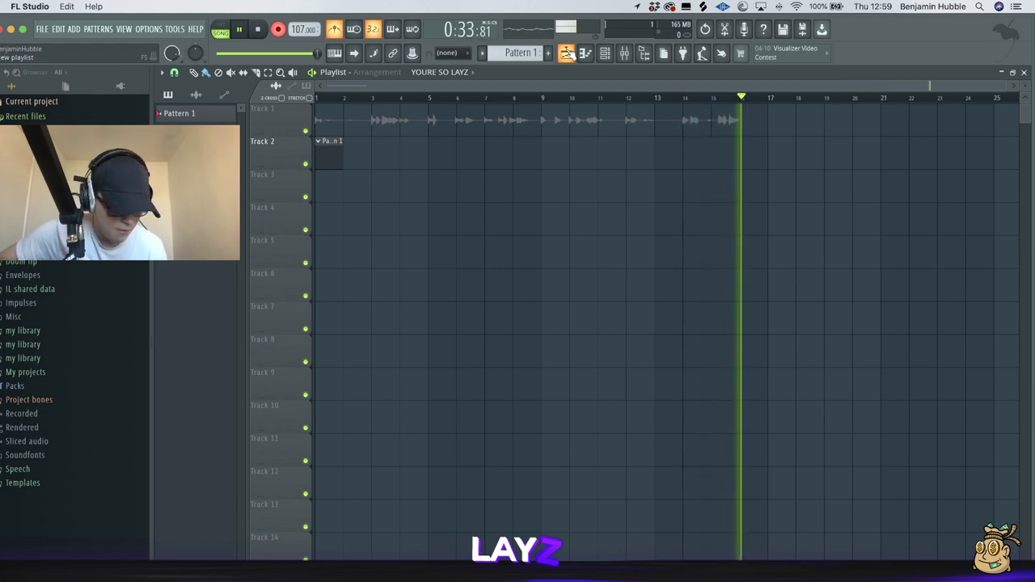
- Stop recording, move the isolated guitar clip near bar 15 to Track 2 just before bar 4, and replay the arrangement
key("space")
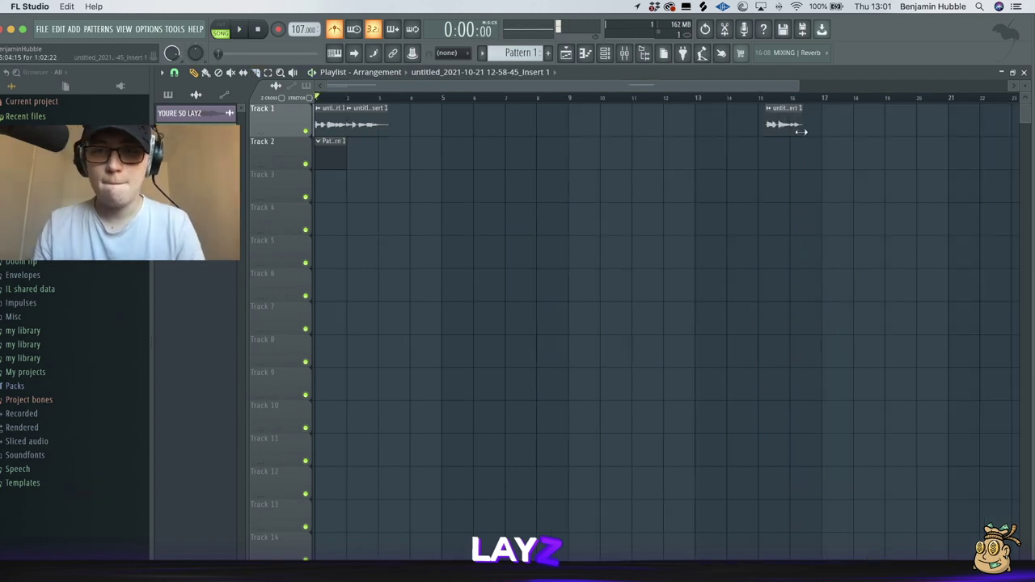
key("space")
left_click_drag(778, 127, 412, 144)
scroll(351, 141, "up", 5)
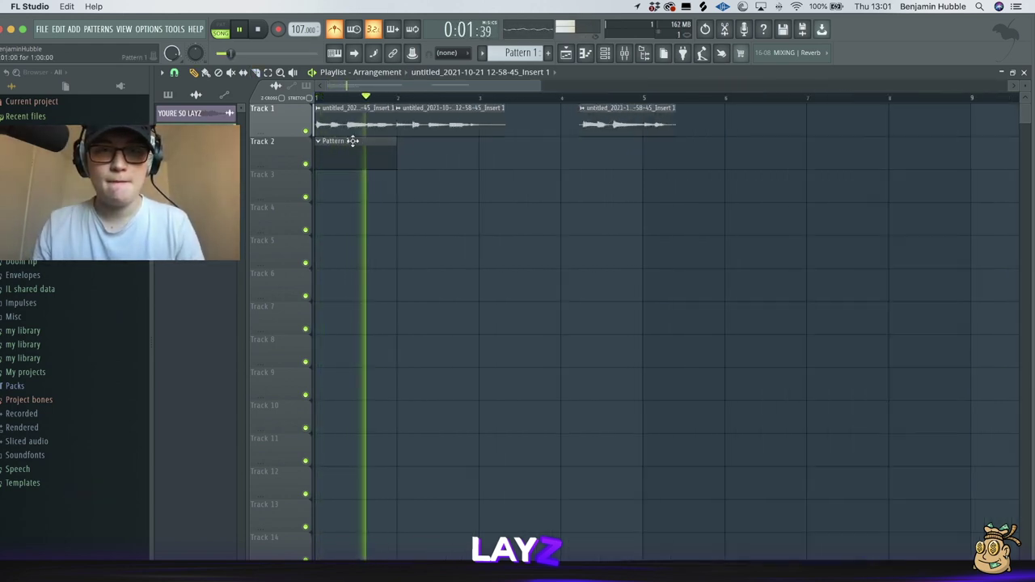
left_click_drag(870, 124, 822, 150)
key("space")
key("space")
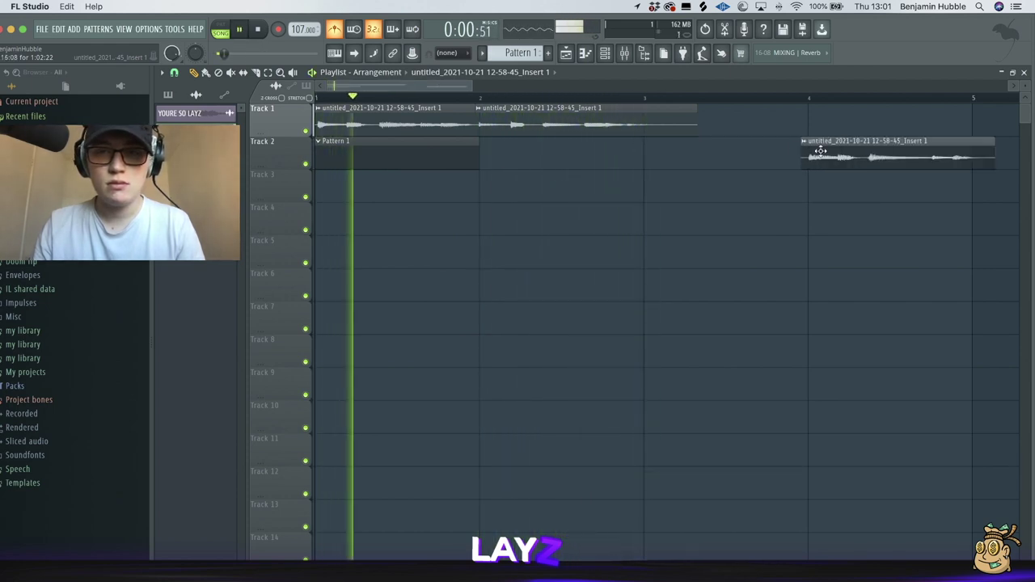
- Place another copy of the recorded Insert 1 clip at bar 3 on Track 1, and remove the stray clip below it
left_click(704, 116)
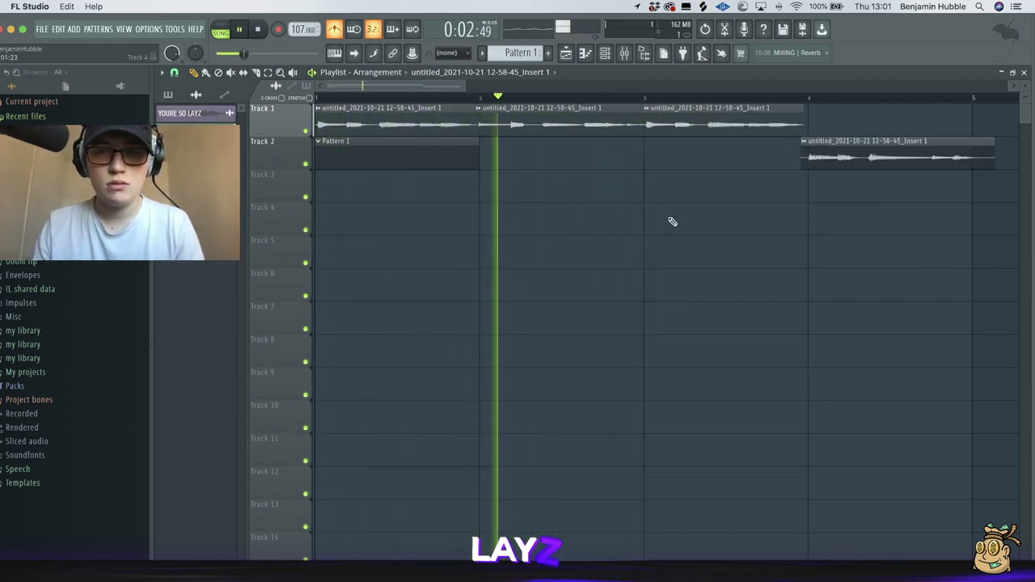
scroll(702, 205, "down", 5)
left_click(583, 232)
right_click(577, 235)
scroll(481, 194, "up", 3)
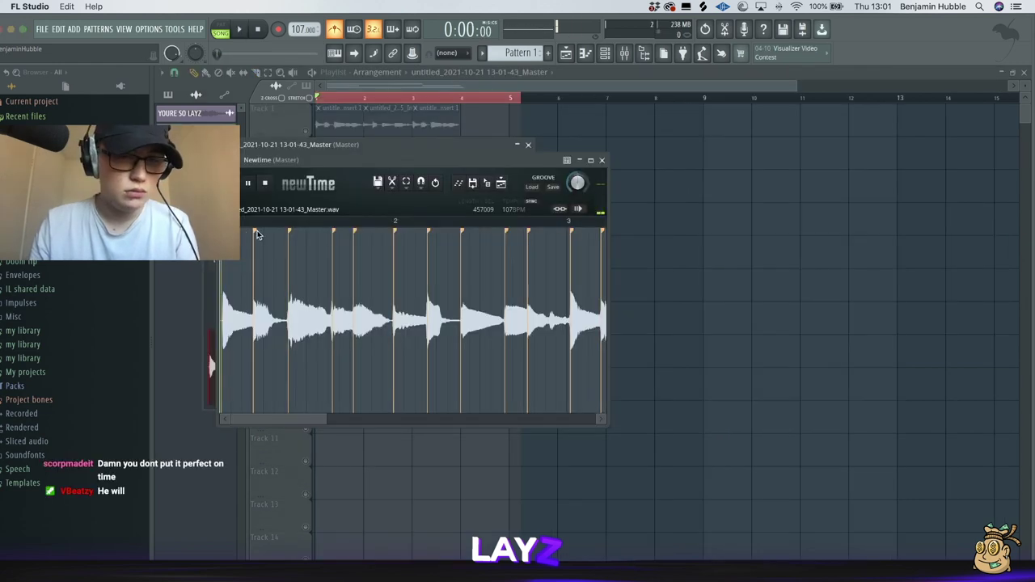
- Shift the early warp markers of the Master recording slightly earlier in Newtime, leaving the project open and unsaved
left_click_drag(257, 234, 254, 235)
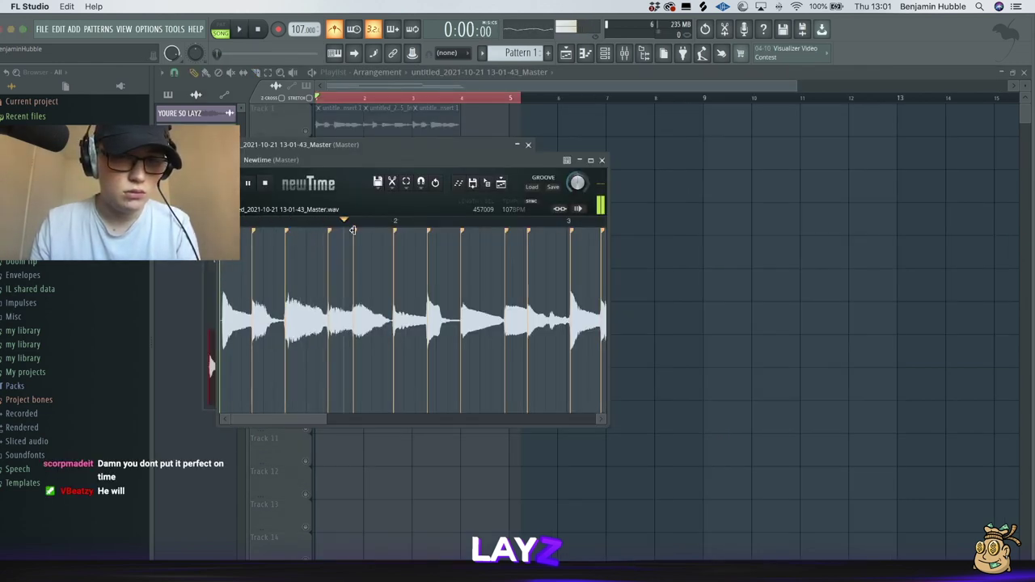
key("super+q")
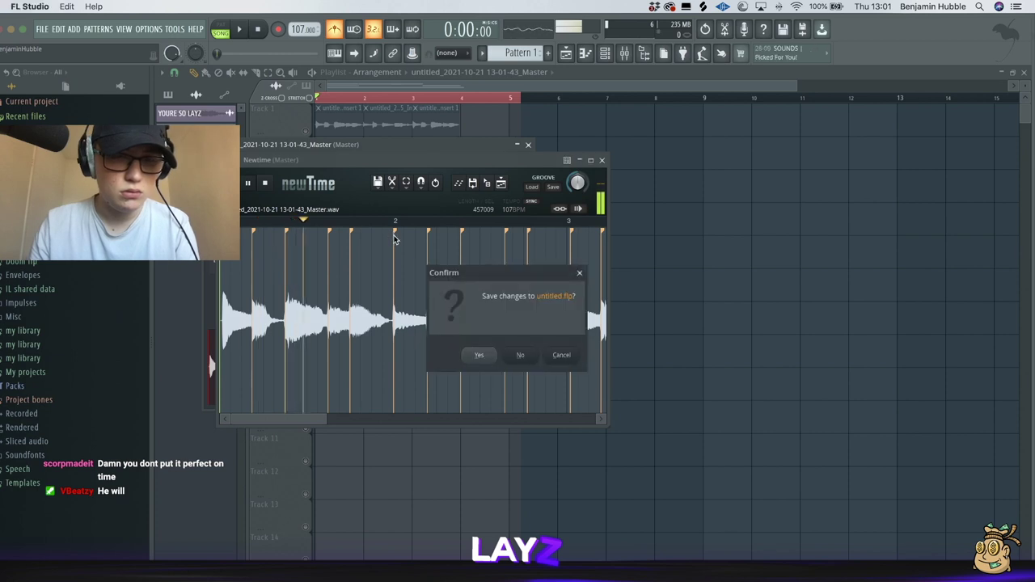
left_click(579, 272)
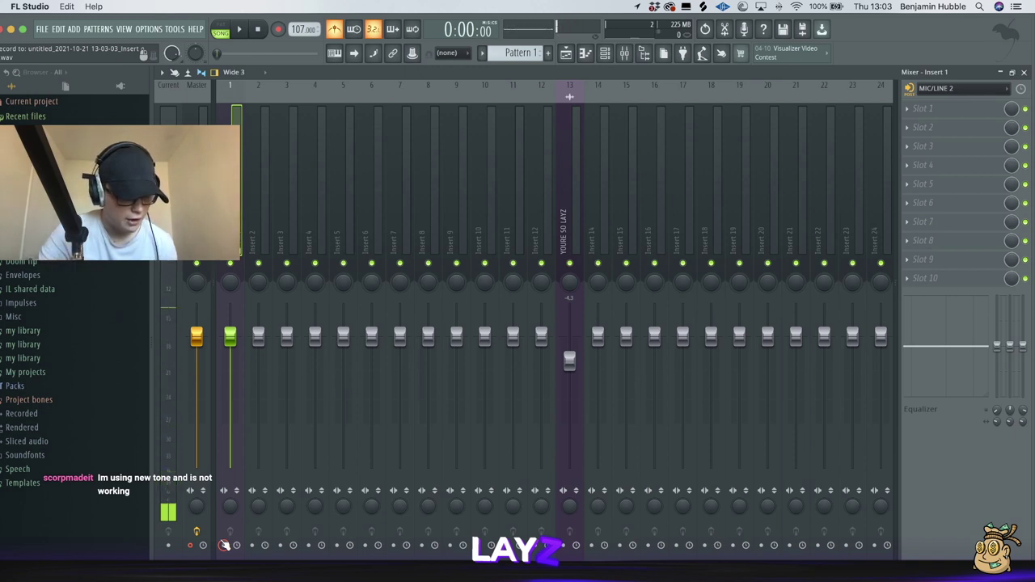
- Arm mixer Insert 1 for recording and start the transport
left_click(225, 546)
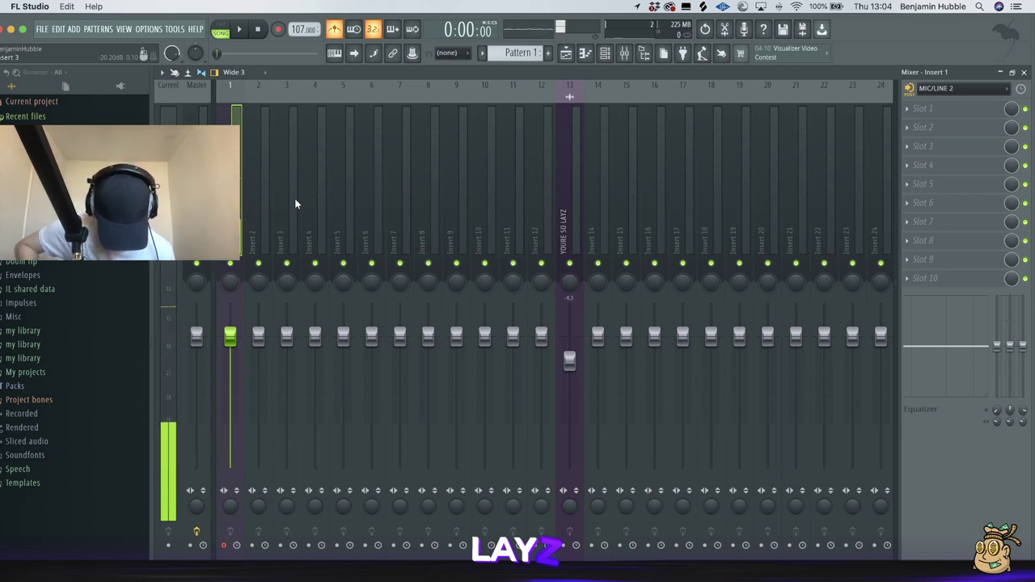
key("space")
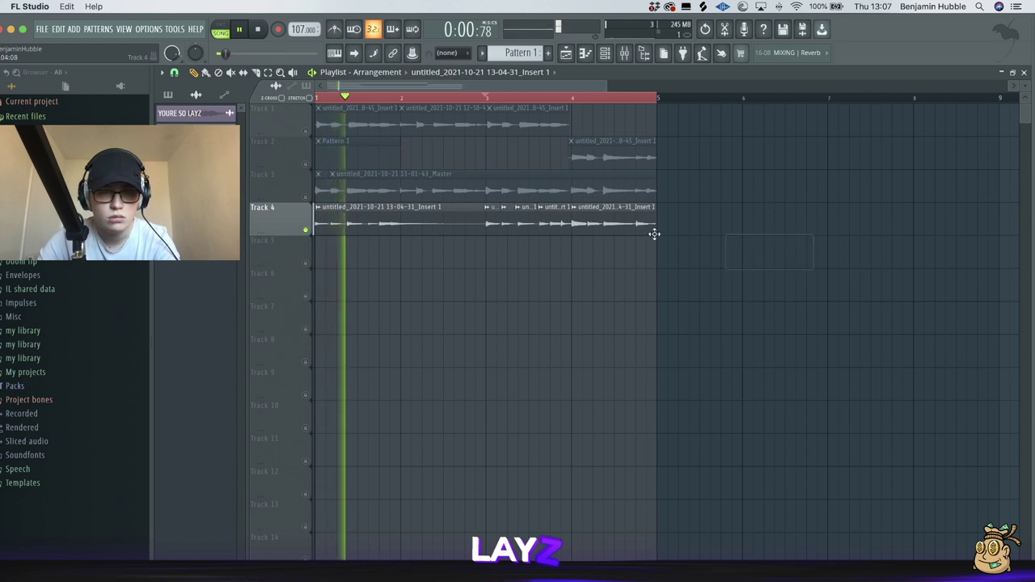
- Unmute Track 3 alongside Track 4, remove the stray clip on the empty tracks, and stop playback
left_click(259, 192)
left_click(696, 284)
right_click(701, 300)
key("space")
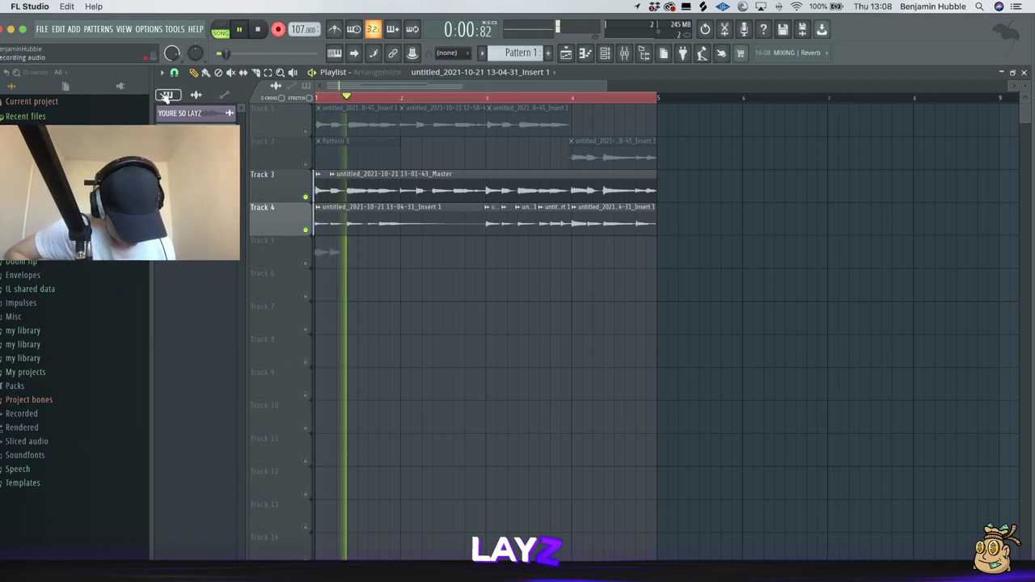
- Stop and discard the short Track 5 take, deleting its recorded audio file and restarting the recording
key("space")
key("space")
key("super+z")
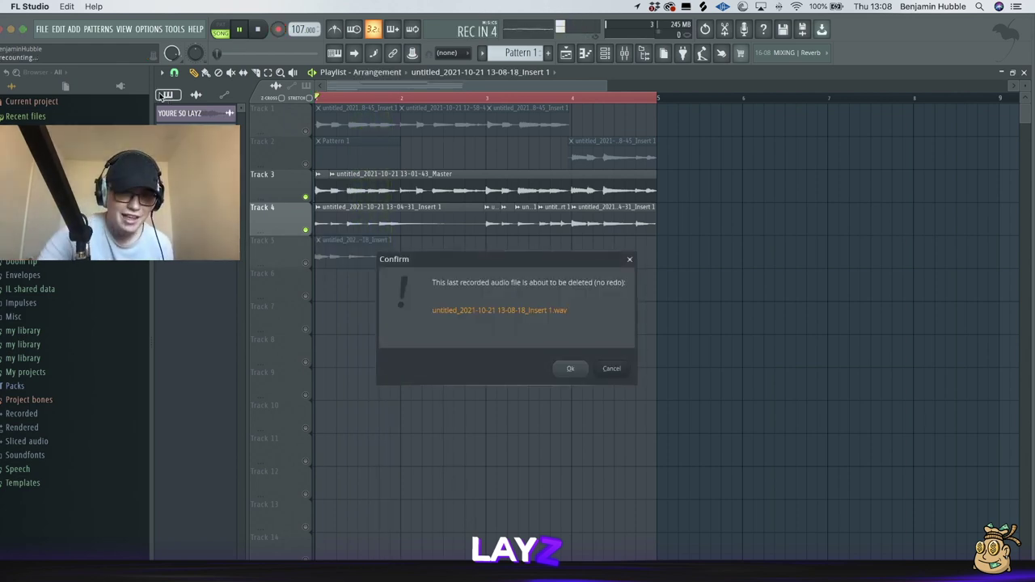
key("Return")
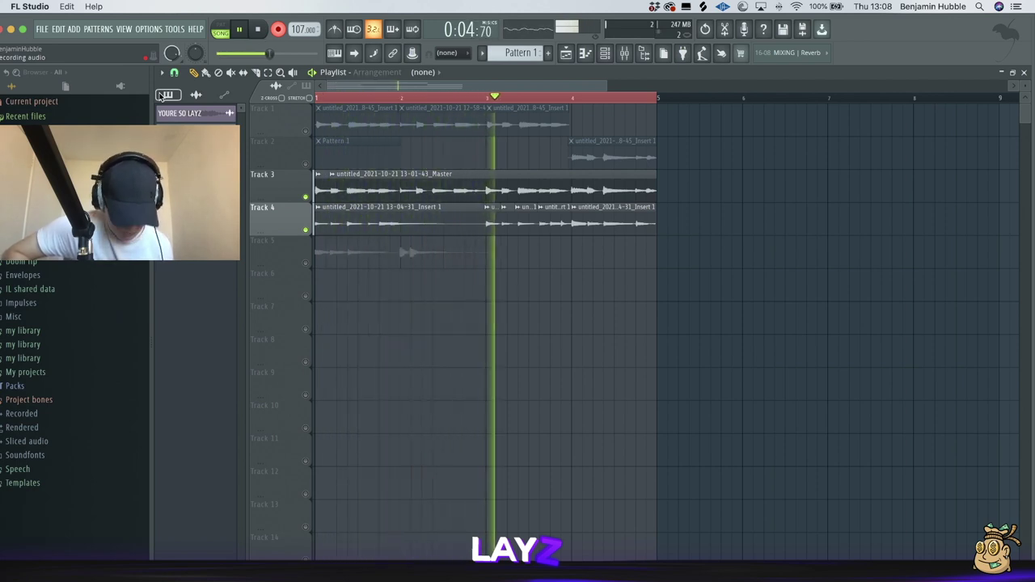
- Stop and discard the next two takes recorded on Track 5
key("space")
key("super+z")
key("space")
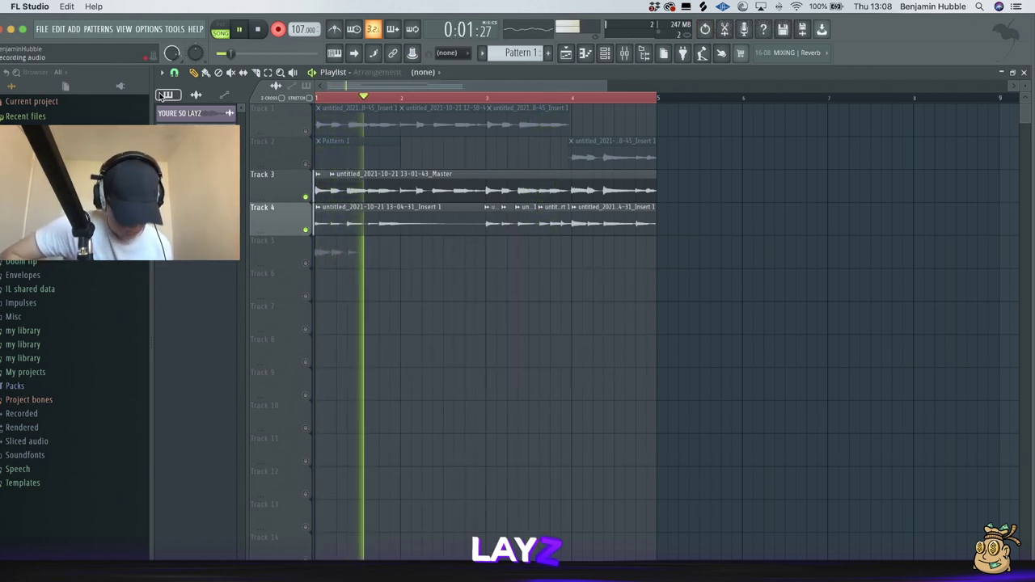
key("space")
key("super+z")
key("Return")
- Record a new take on Track 5 from bar 1 and unmute that track
key("space")
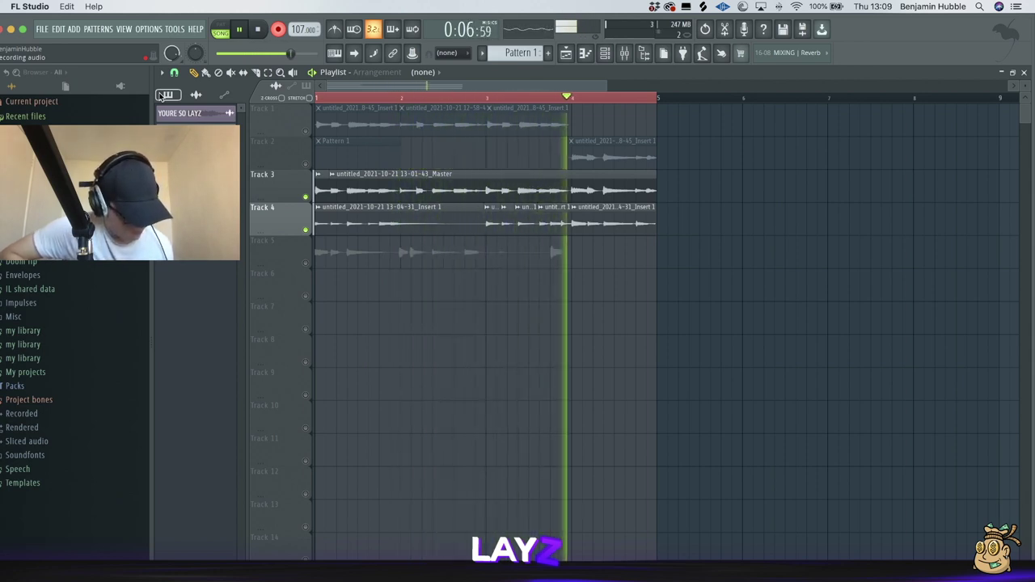
key("space")
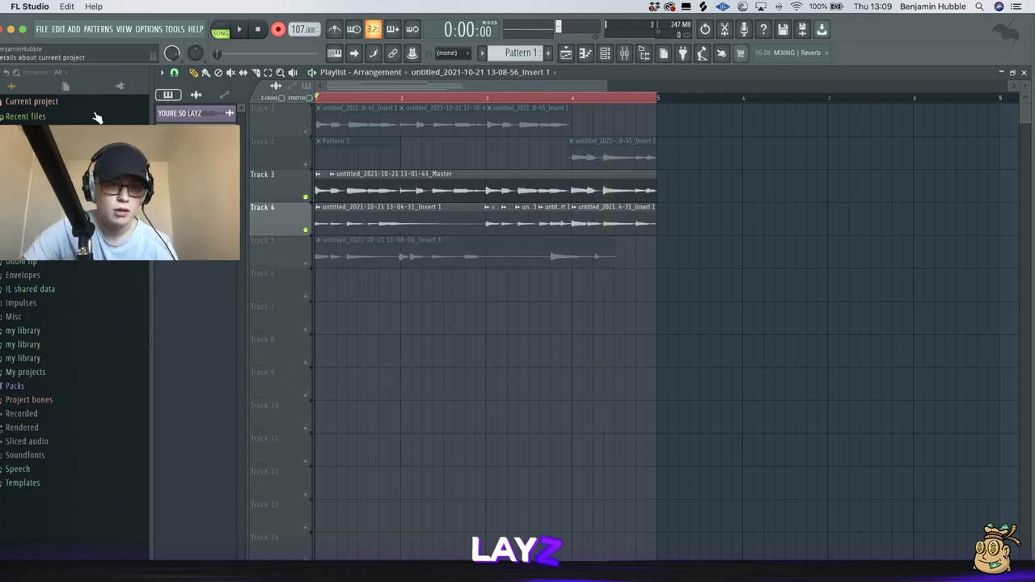
left_click(306, 263)
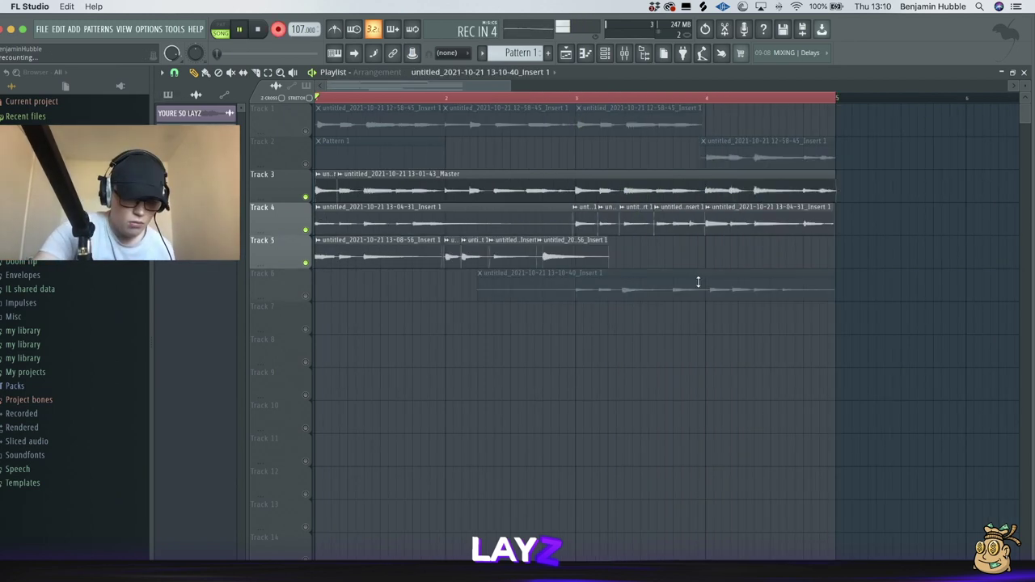
- Discard the two Track 6 takes with their audio files and restart the transport from just before bar 3
key("super+z")
key("Return")
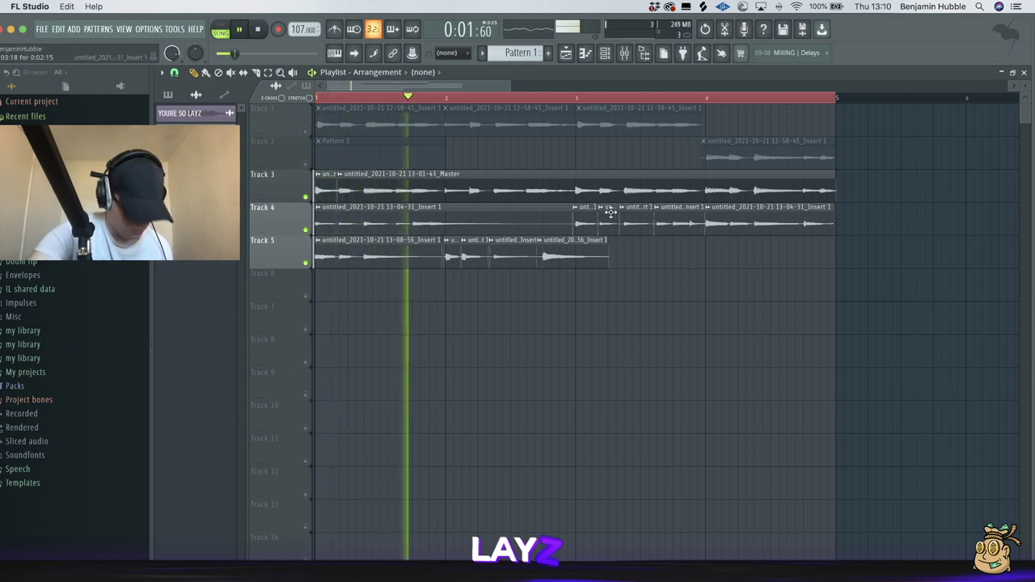
key("r")
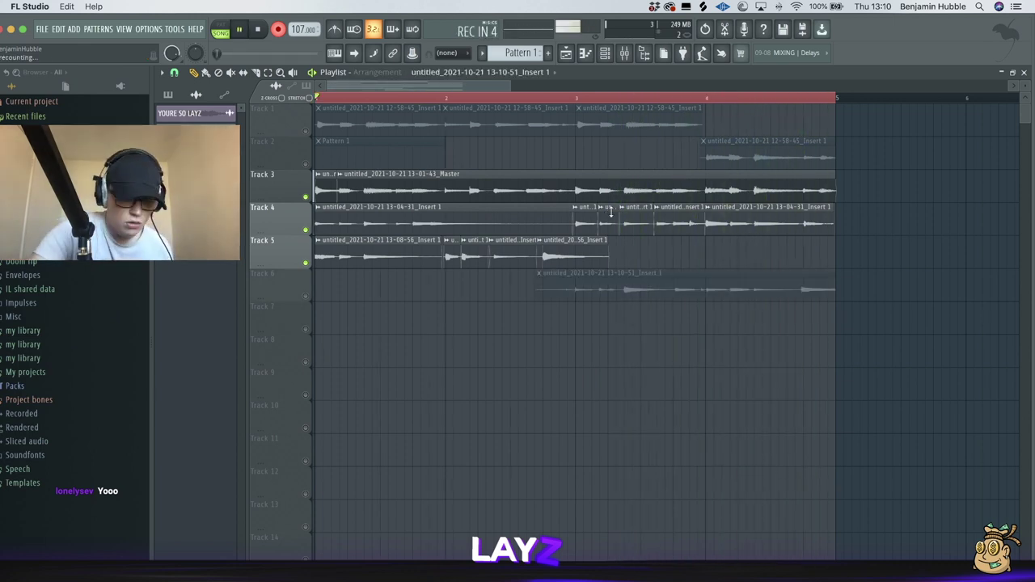
key("super+z")
key("Return")
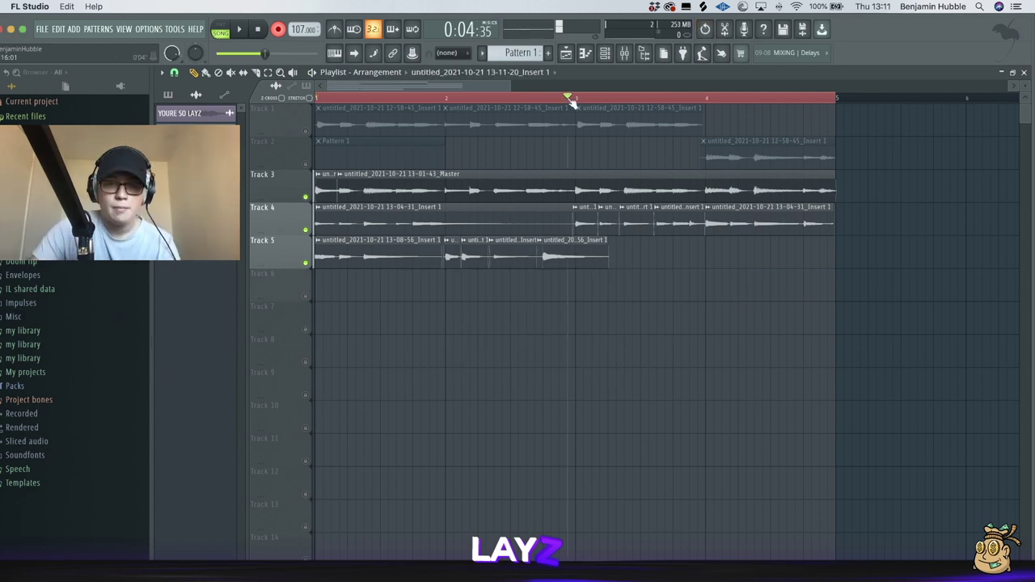
key("space")
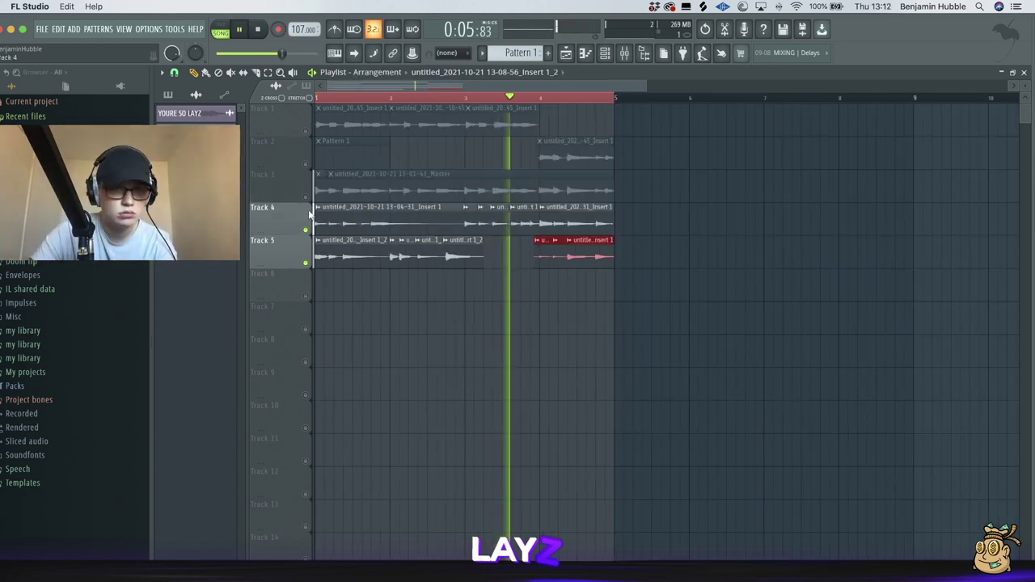
- Unmute Track 3 and record a new take onto Track 6, starting playback from around the middle of bar 1
left_click(306, 197)
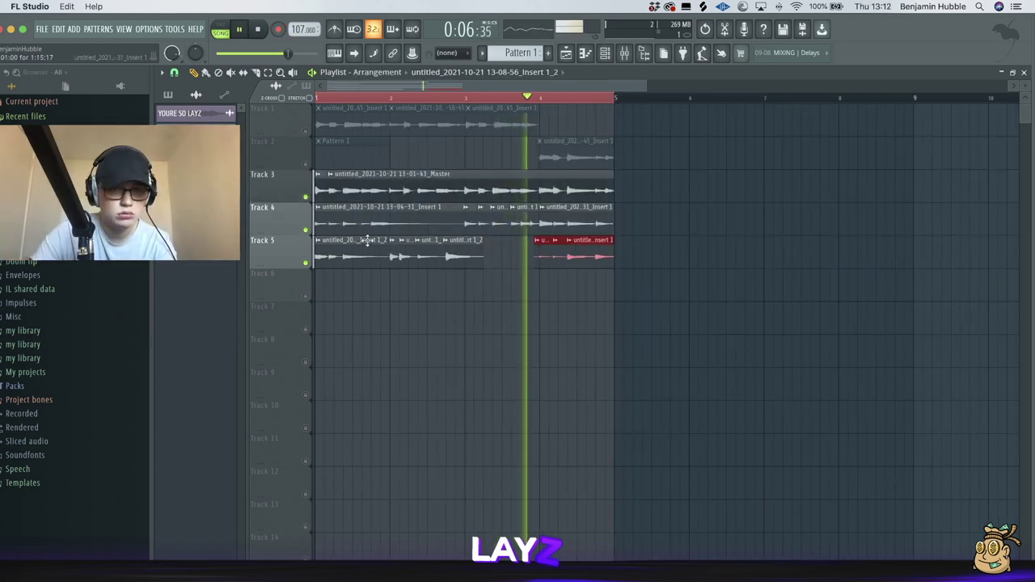
left_click(394, 98)
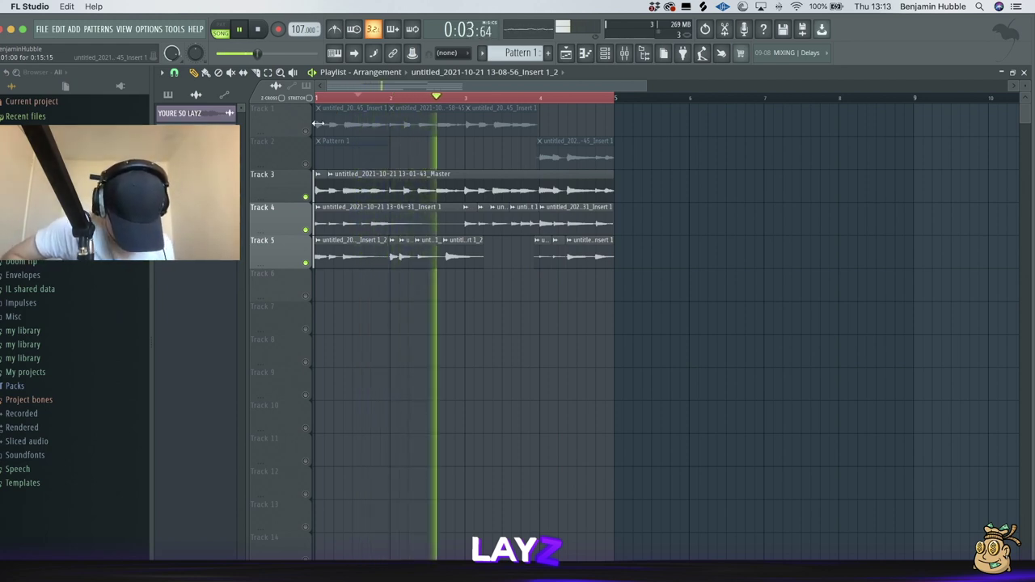
left_click_drag(407, 97, 359, 93)
key("r")
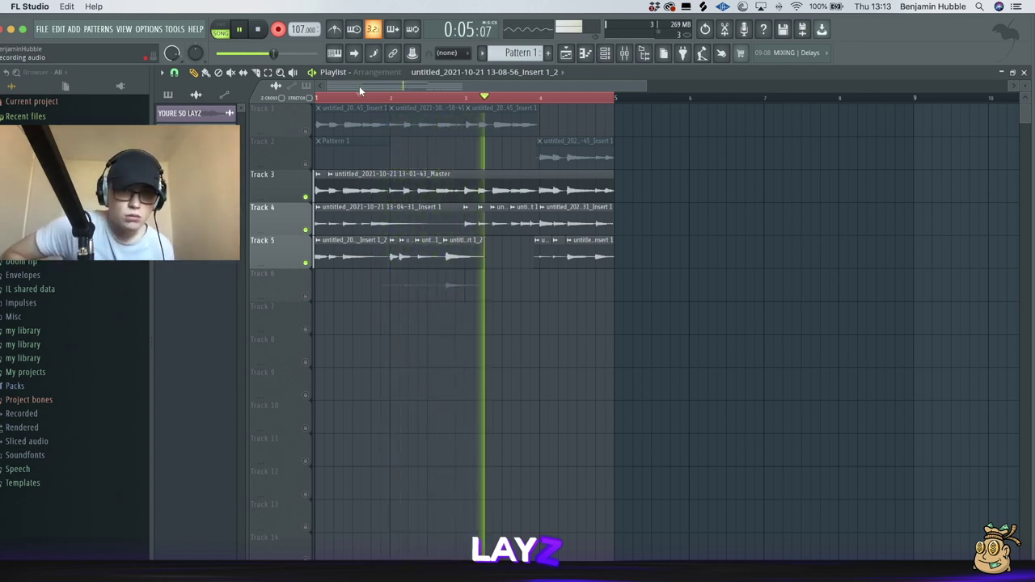
key("space")
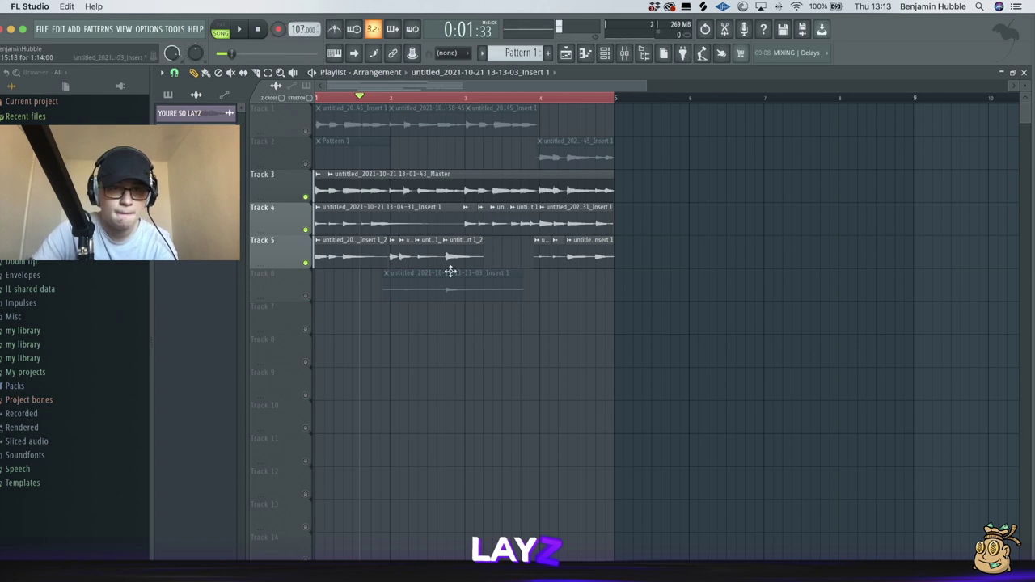
- Reverse the new Track 6 audio clip in its channel settings and close them
double_click(464, 284)
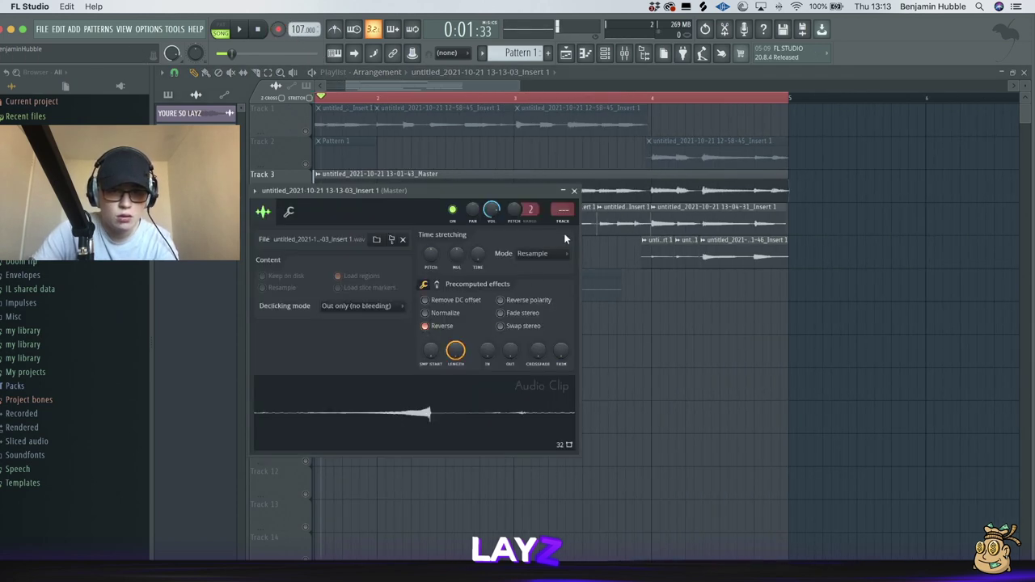
left_click(573, 191)
scroll(483, 324, "up", 3)
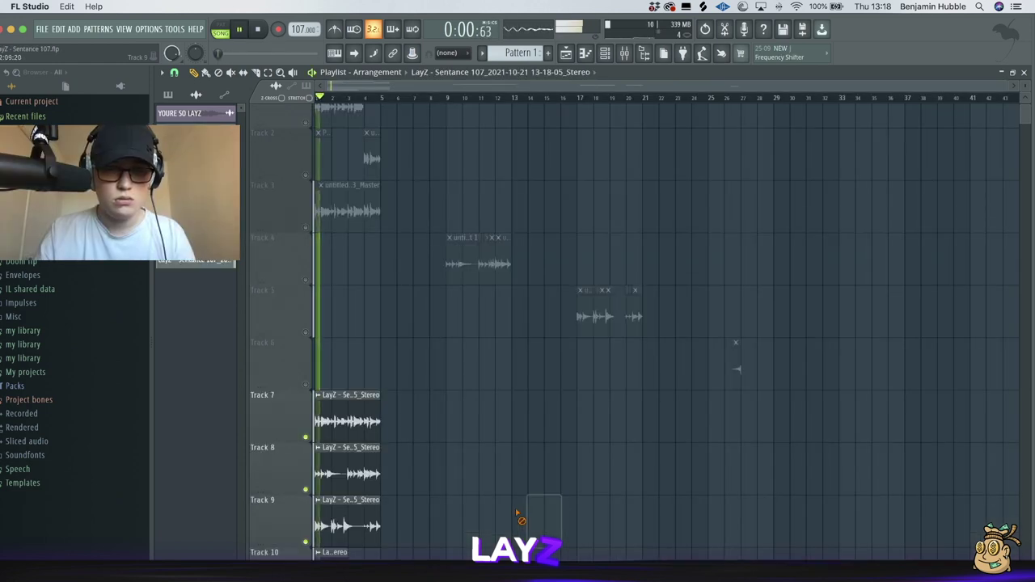
- Route the LayZ - Sentance 107 Stereo audio channel to mixer Insert 6
scroll(518, 514, "down", 4)
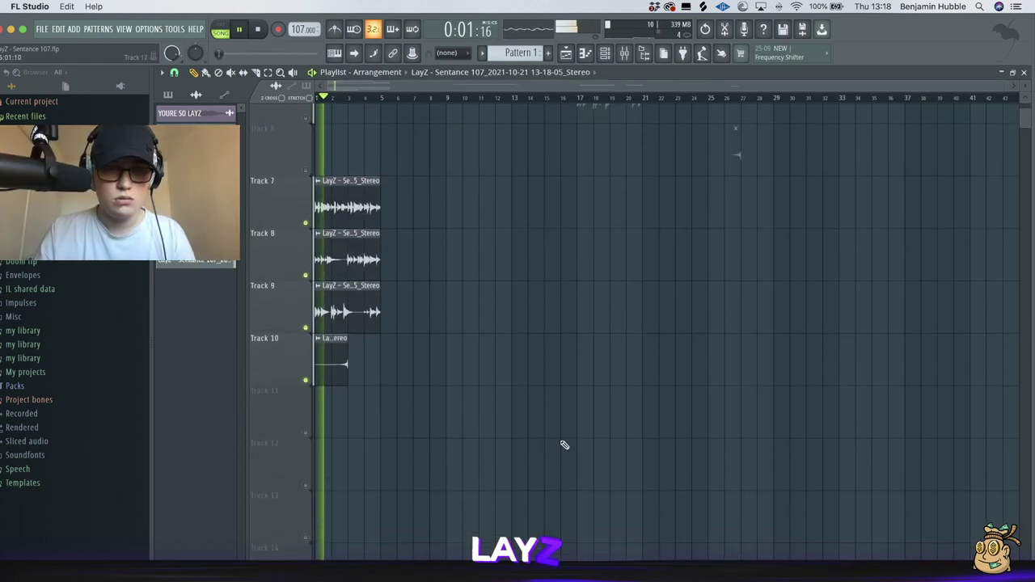
left_click(627, 54)
left_click(314, 225)
left_click(605, 53)
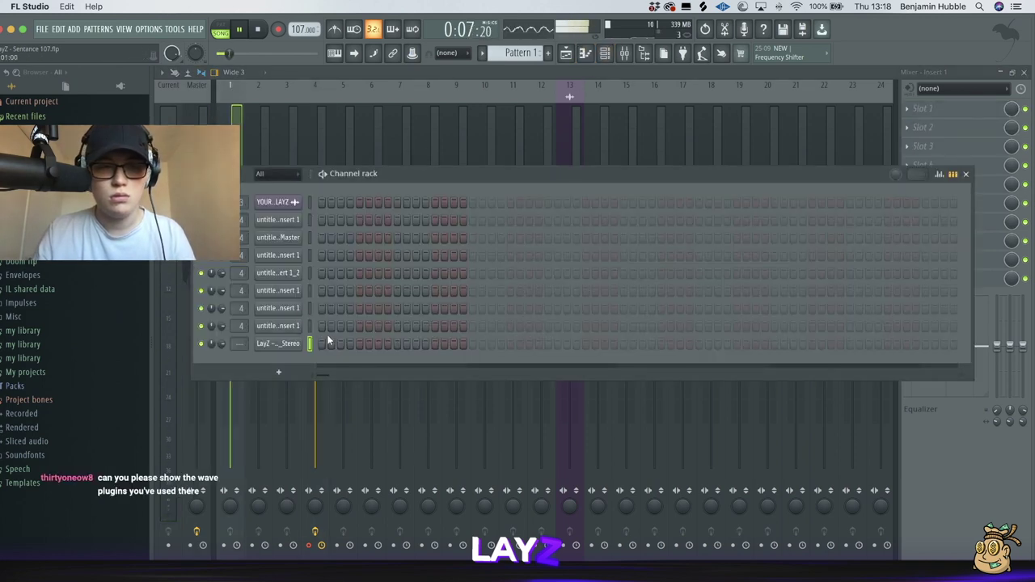
left_click(357, 144)
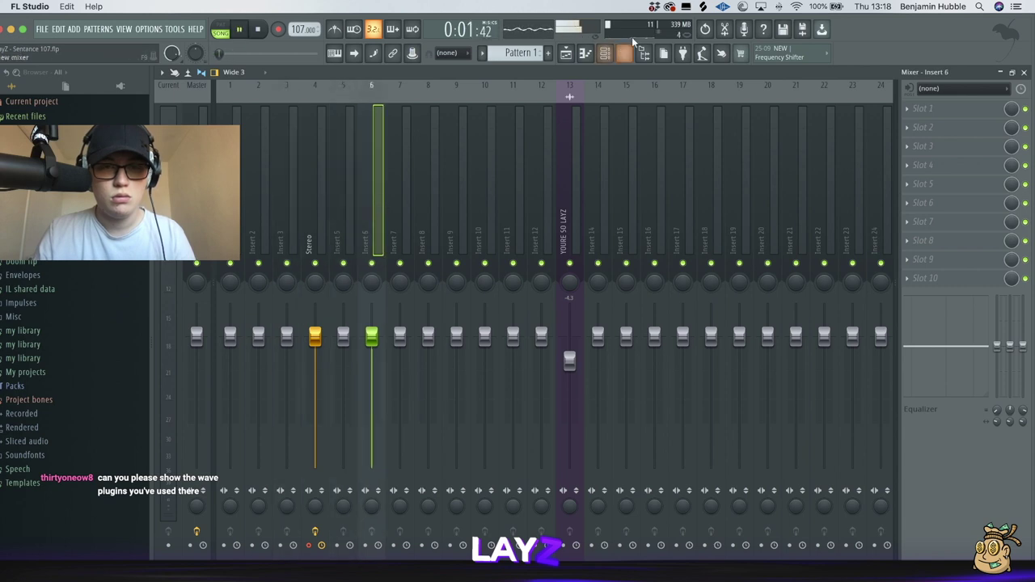
key("super+l")
- Add ValhallaVintageVerb to the first effect slot of Insert 6 with a decay of 2.06 s, and close the plugin
left_click(910, 108)
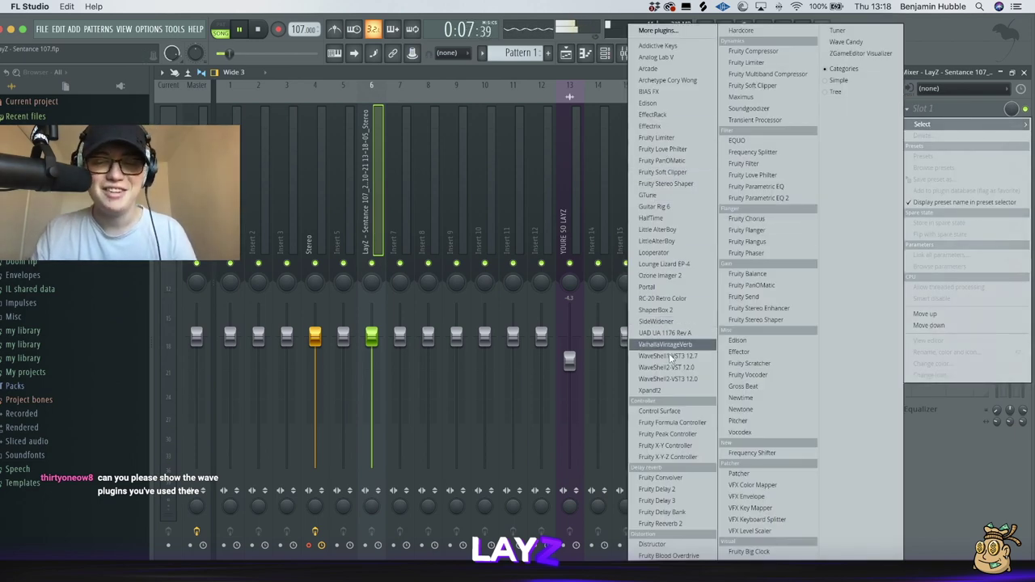
left_click(693, 347)
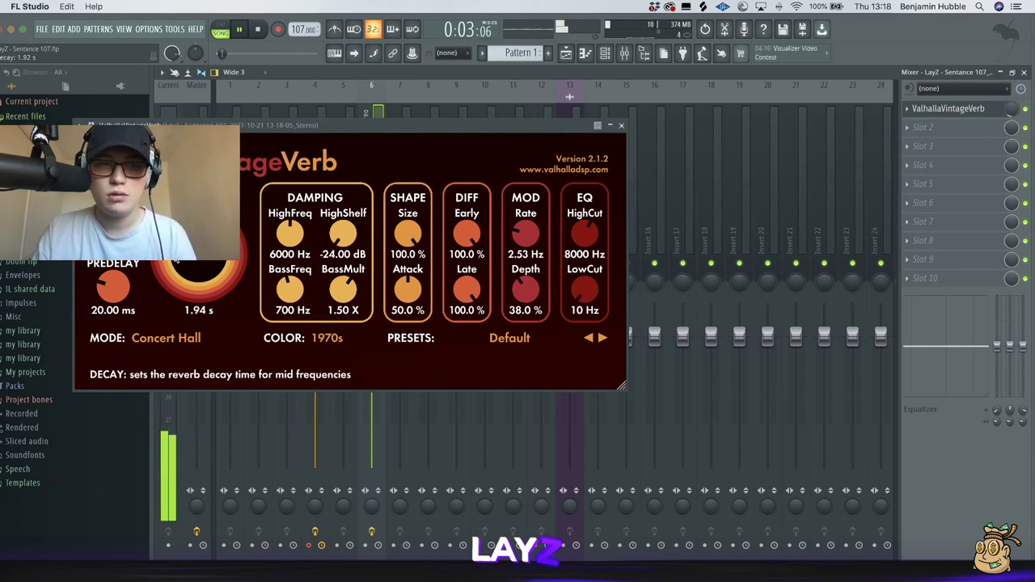
left_click_drag(176, 259, 177, 253)
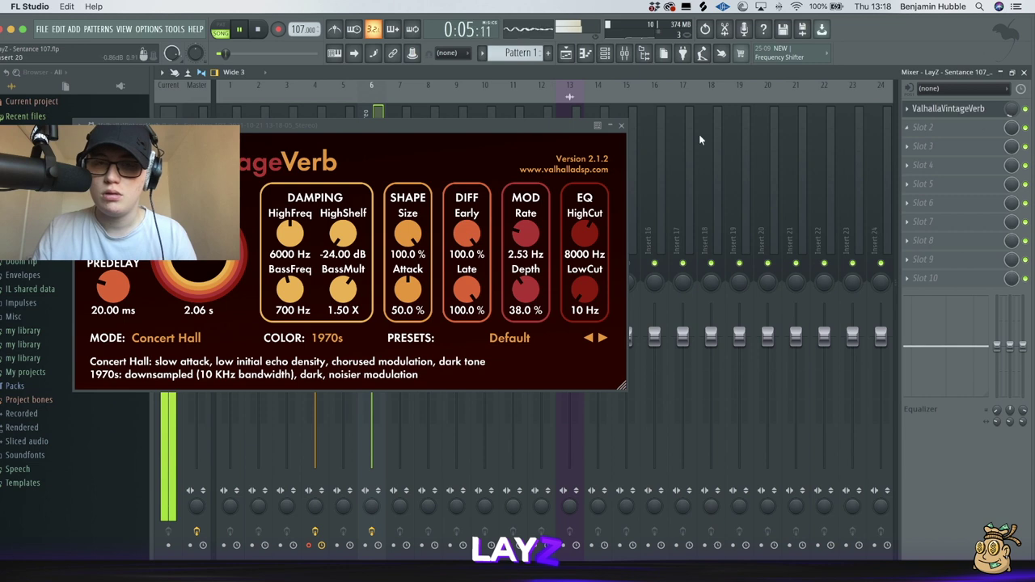
left_click(621, 126)
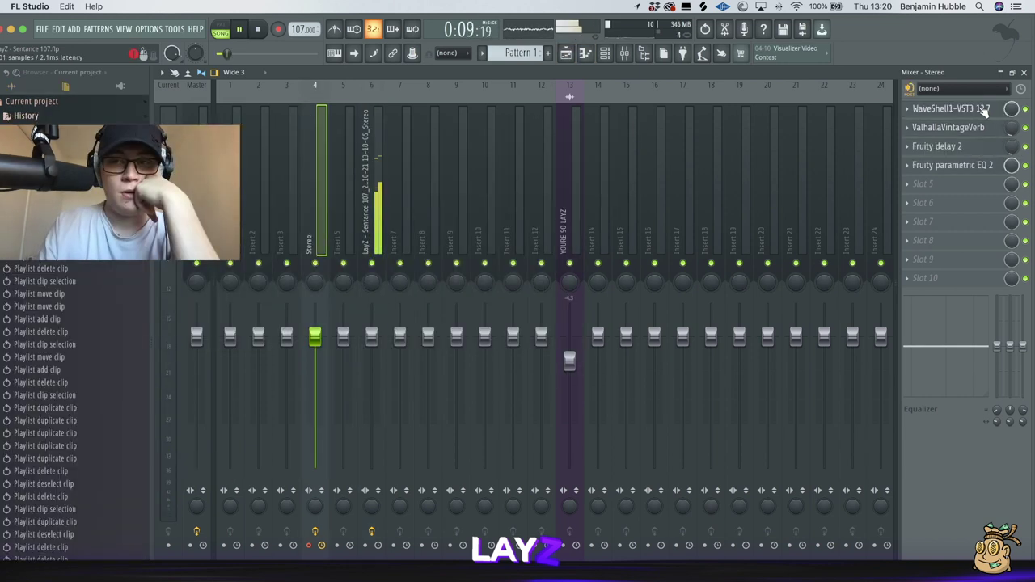
- Open the WaveShell1-VST3 12.7 effect in the first slot of the Stereo mixer track
left_click(971, 113)
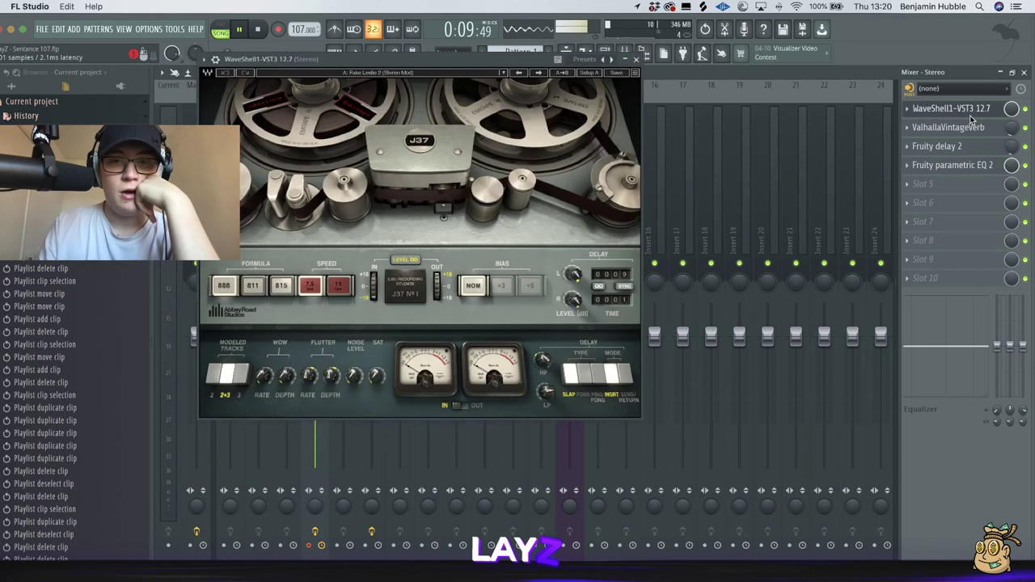
- Review the WaveShell1-VST3, ValhallaVintageVerb, Fruity delay 2 and Fruity parametric EQ 2 settings on the Stereo mixer track, closing each plugin, and select Insert 6
left_click(635, 59)
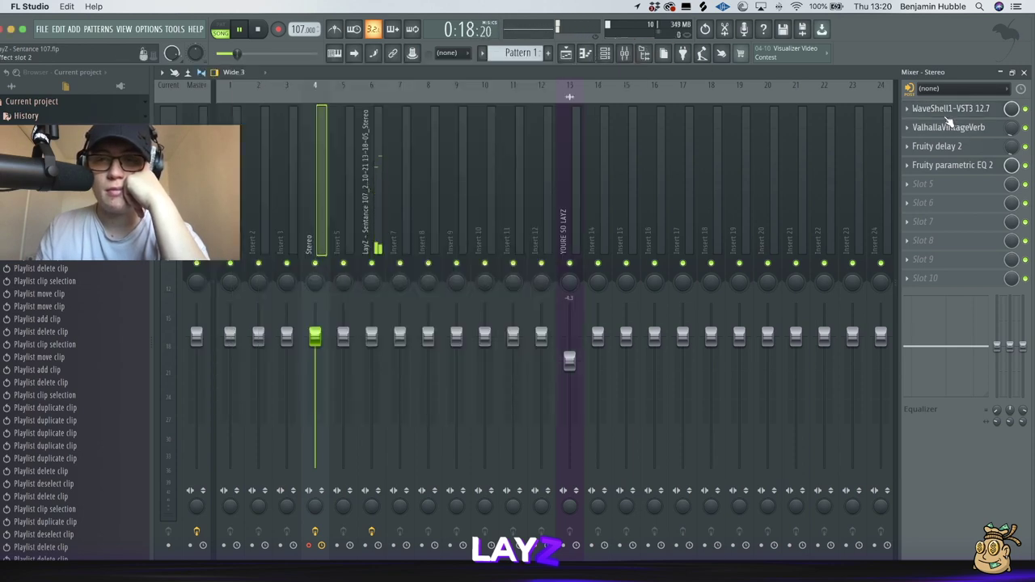
left_click(947, 109)
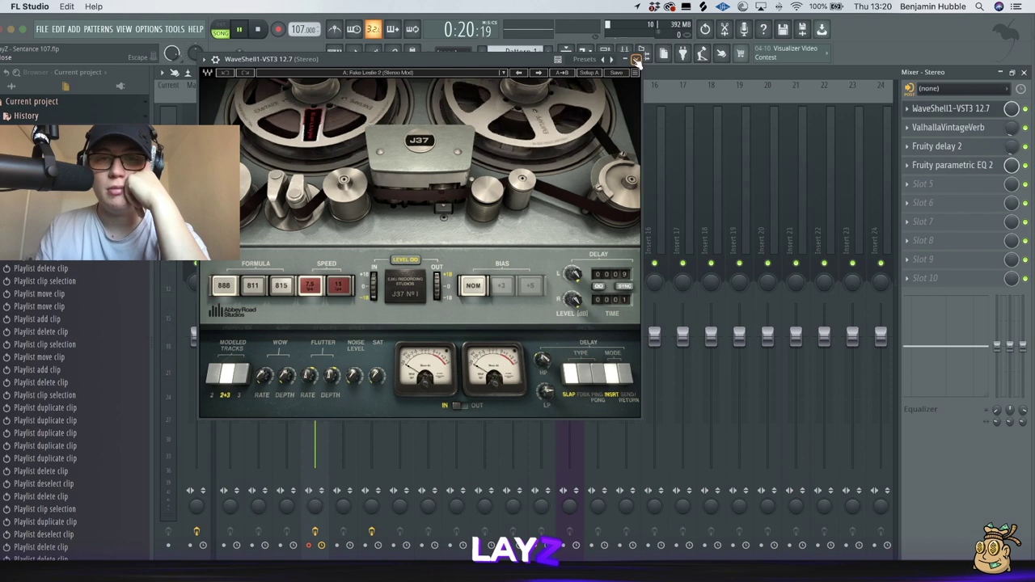
left_click(636, 61)
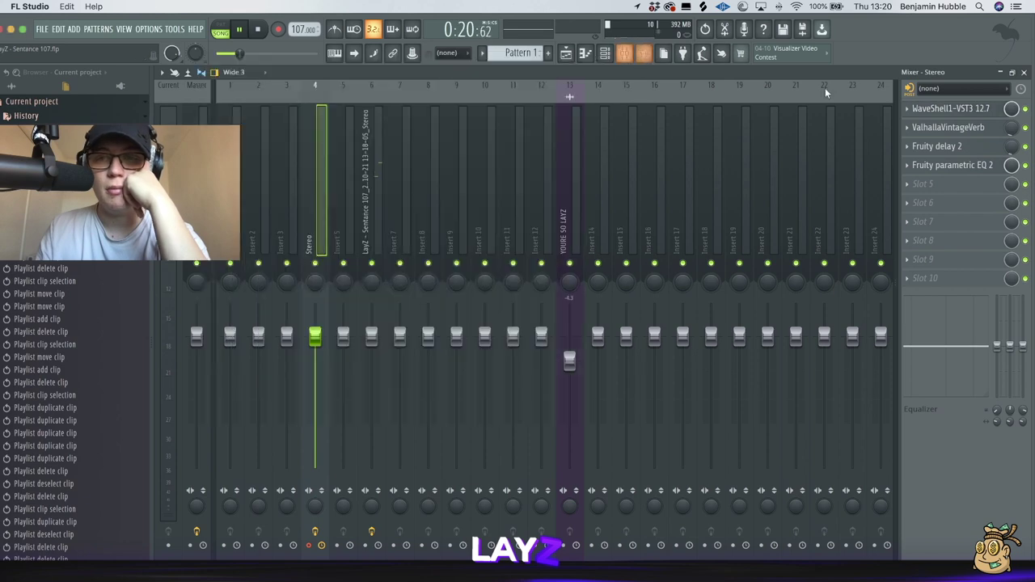
left_click(955, 128)
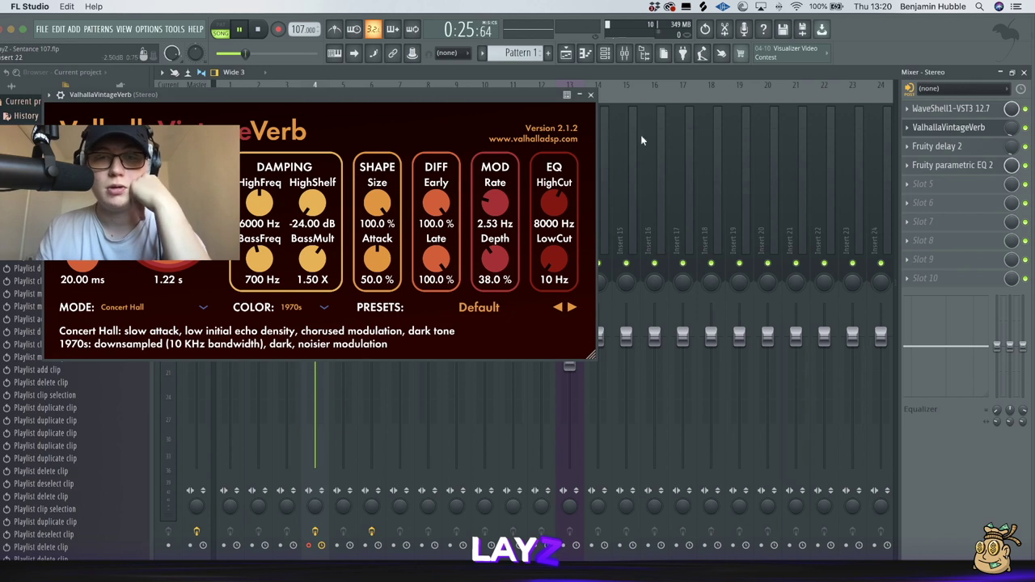
left_click(590, 94)
left_click(965, 146)
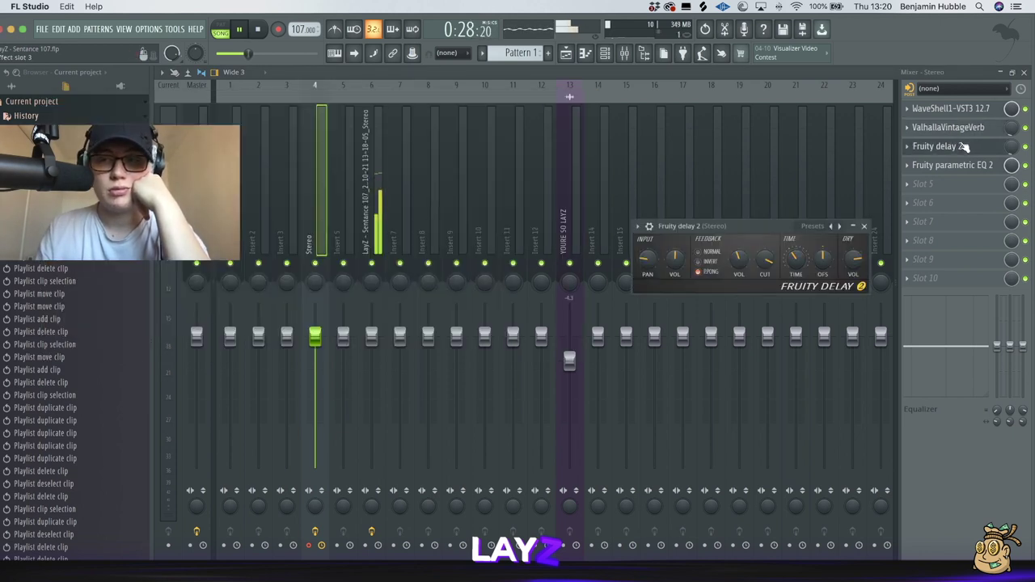
left_click(954, 165)
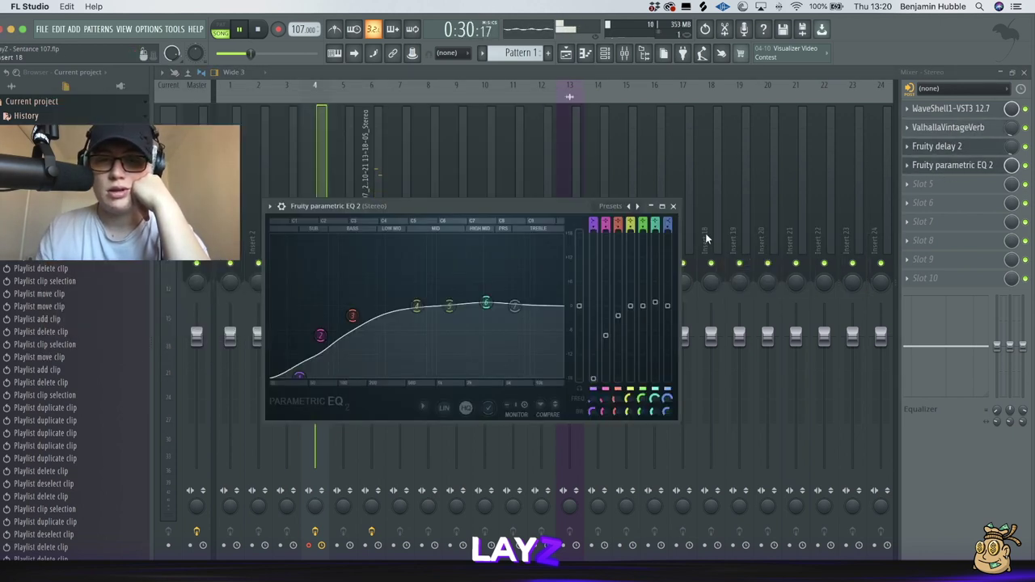
left_click(672, 206)
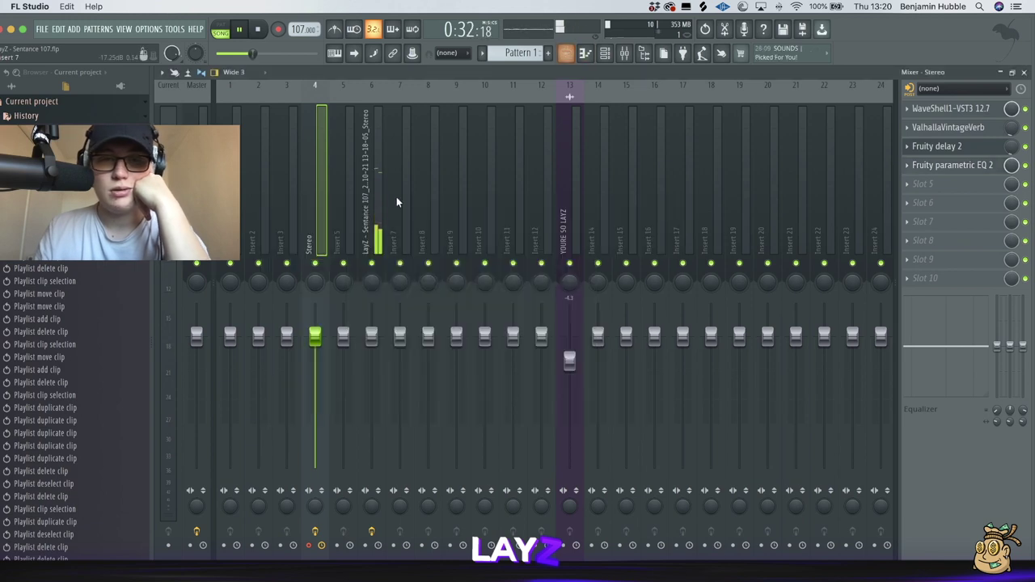
left_click(368, 212)
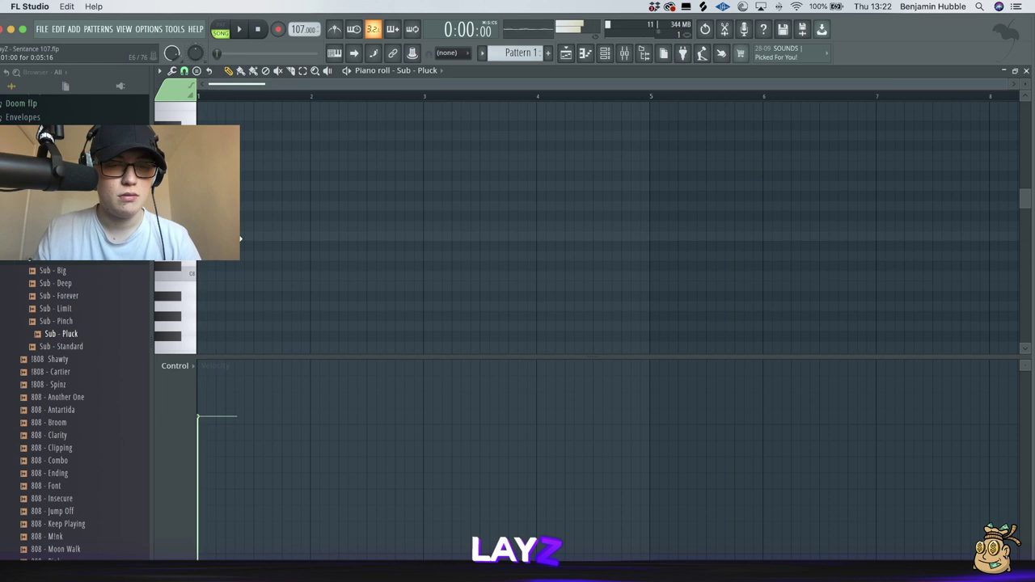
- Draw the Sub - Pluck bass notes E6 at bar 1, B5 midway through bar 1, and F#6 at bar 2
mouse_move(229, 236)
left_mouse_down()
mouse_move(210, 236)
mouse_move(233, 237)
left_mouse_up()
scroll(224, 245, "up", 4)
key("space")
left_click_drag(317, 264, 343, 285)
scroll(358, 281, "down", 2)
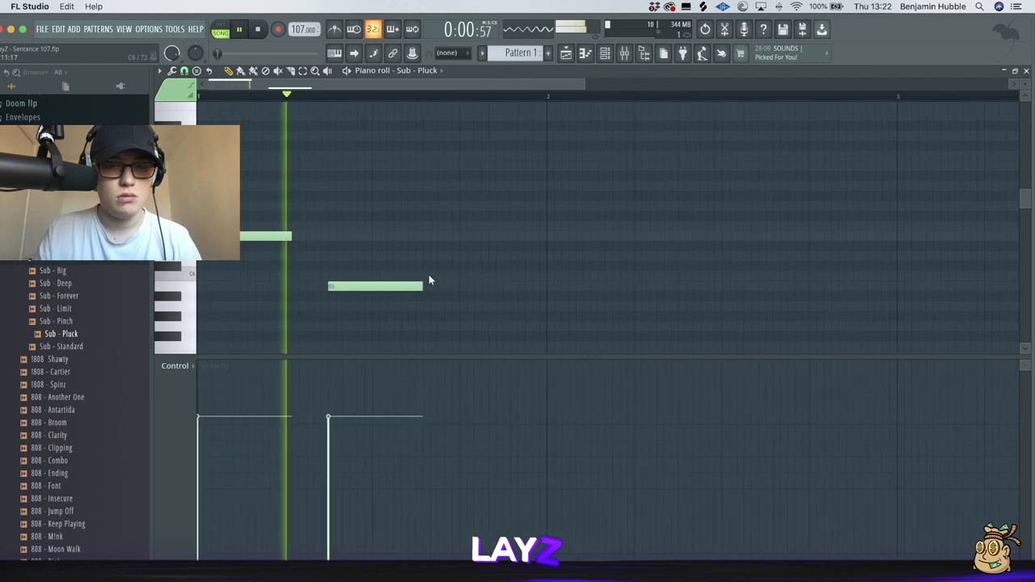
key("space")
left_click_drag(552, 210, 546, 237)
key("space")
scroll(547, 212, "down", 3)
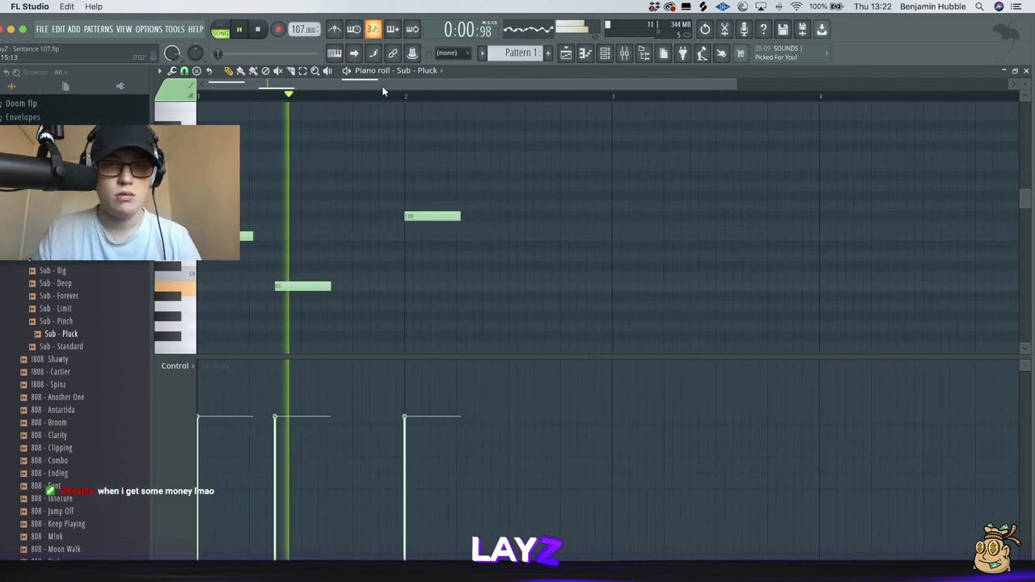
- Add a G#6 Sub - Pluck note midway through bar 2 and play the bass line back
left_click(383, 95)
scroll(488, 201, "up", 2)
key("space")
key("space")
scroll(488, 218, "up", 2)
scroll(555, 221, "down", 4)
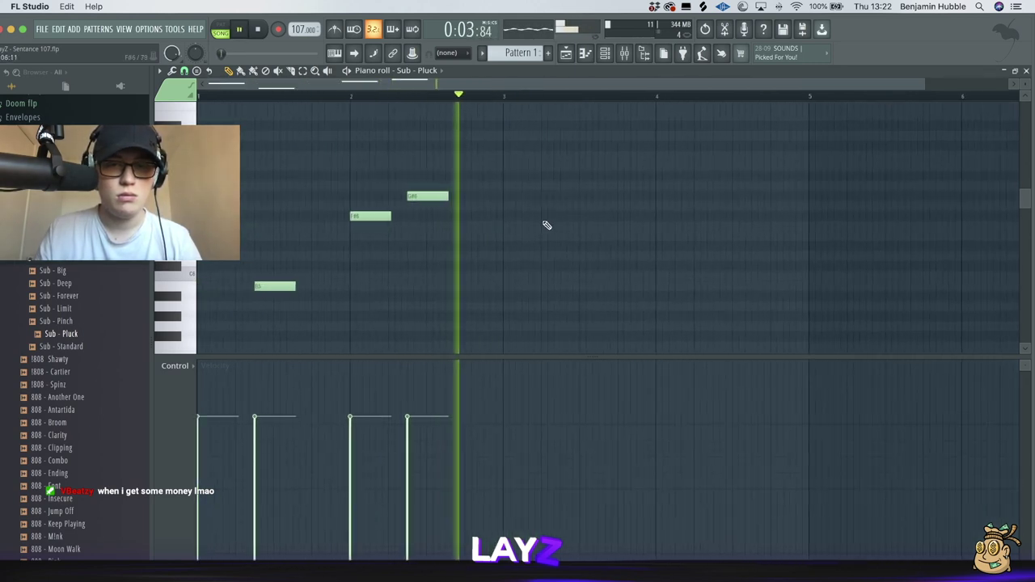
- Duplicate the two-bar bass phrase into bars 3 and 4, and delete the copied F#6 and G#6 notes
scroll(469, 235, "up", 3)
scroll(477, 129, "down", 4)
key("super+a")
key("super+b")
scroll(604, 191, "down", 2)
right_click(529, 215)
right_click(547, 197)
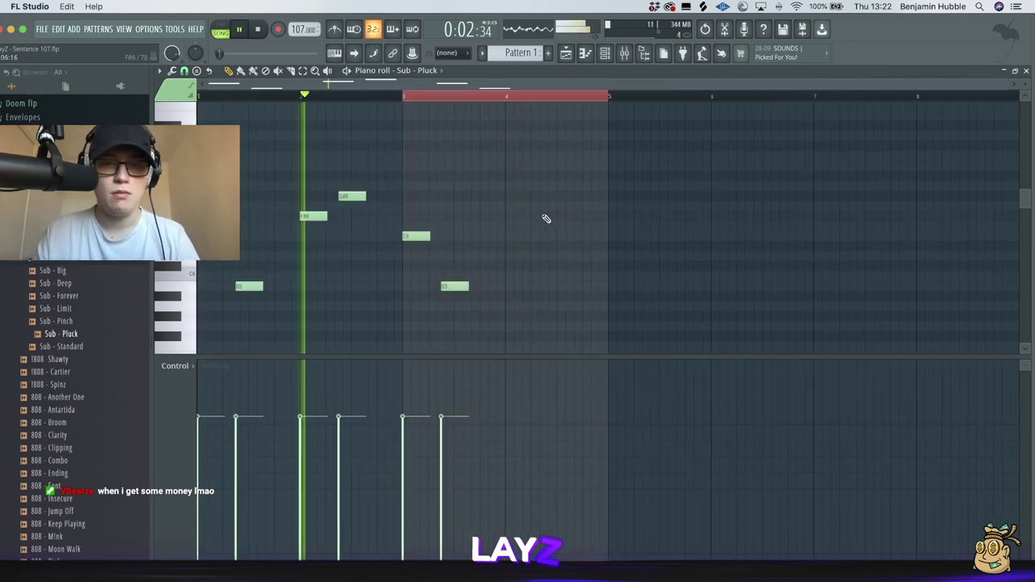
- Try B5 at the start of bar 4, followed by A#5 and alternatively G5 as the closing bass note
scroll(481, 118, "up", 3)
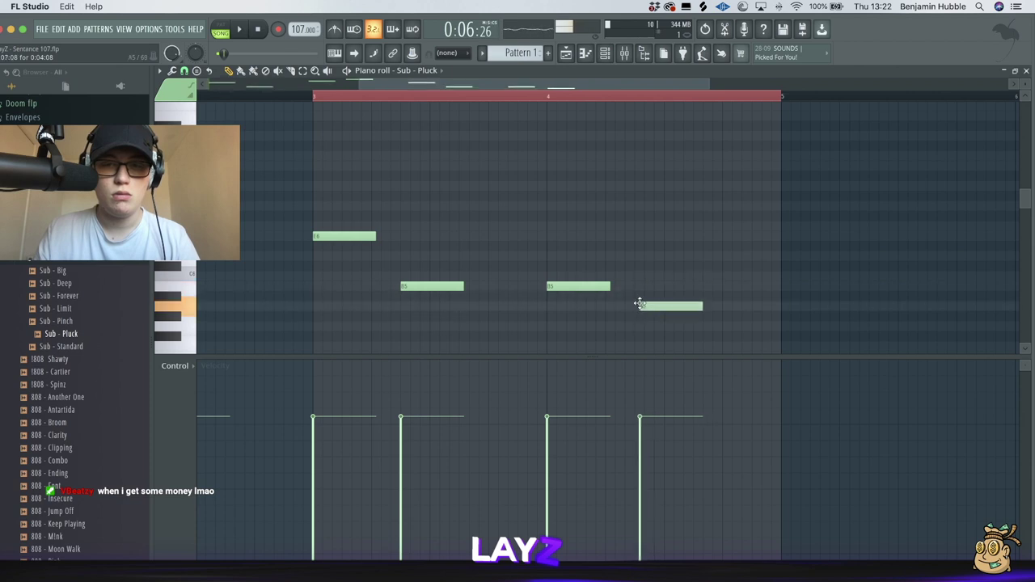
left_click_drag(640, 305, 639, 299)
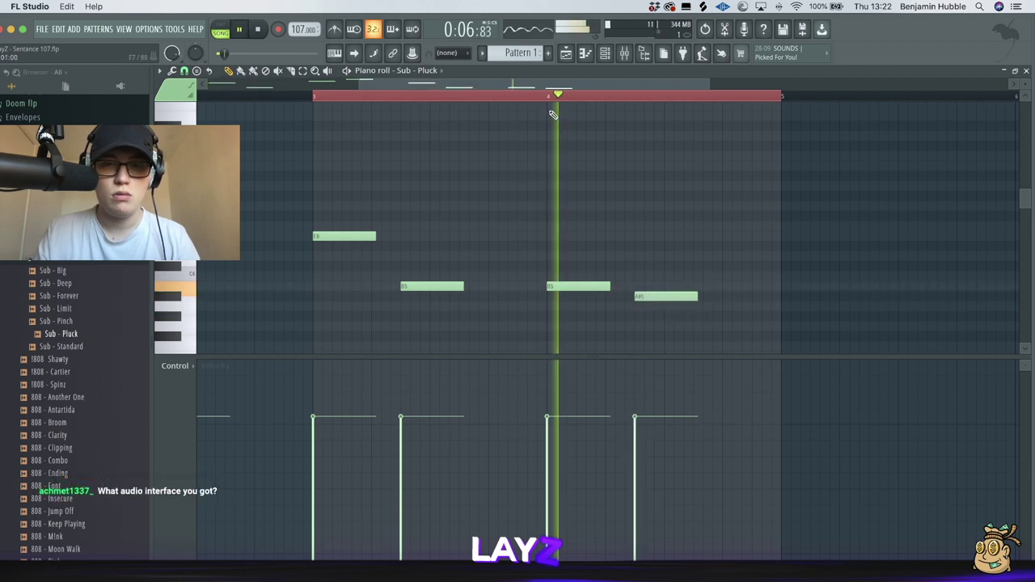
scroll(703, 316, "down", 1)
scroll(727, 330, "up", 4)
key("space")
left_click_drag(614, 300, 614, 328)
key("space")
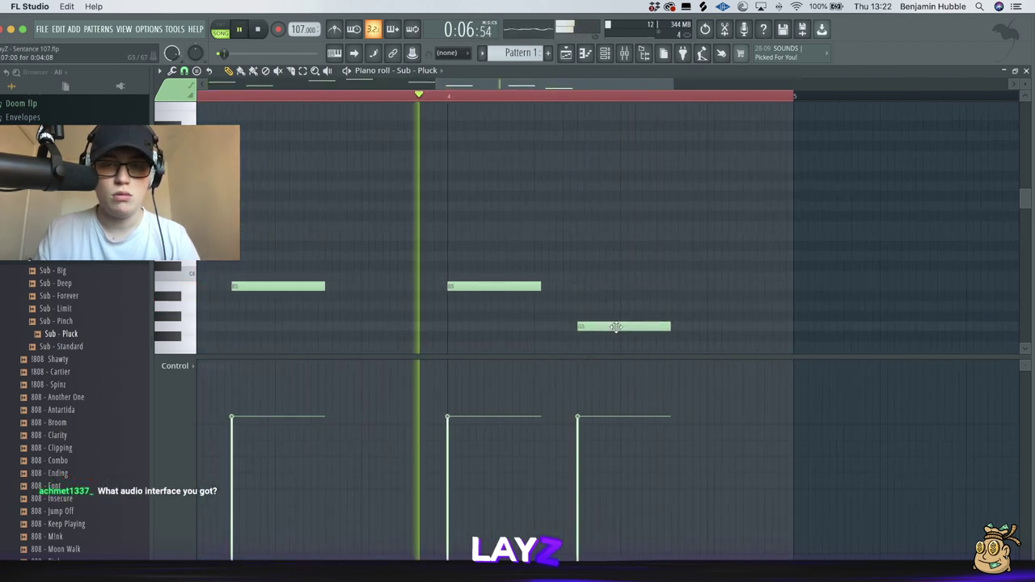
- Replace the bar 4 bass notes with G#5 at its start and F#5 midway through the bar
key("space")
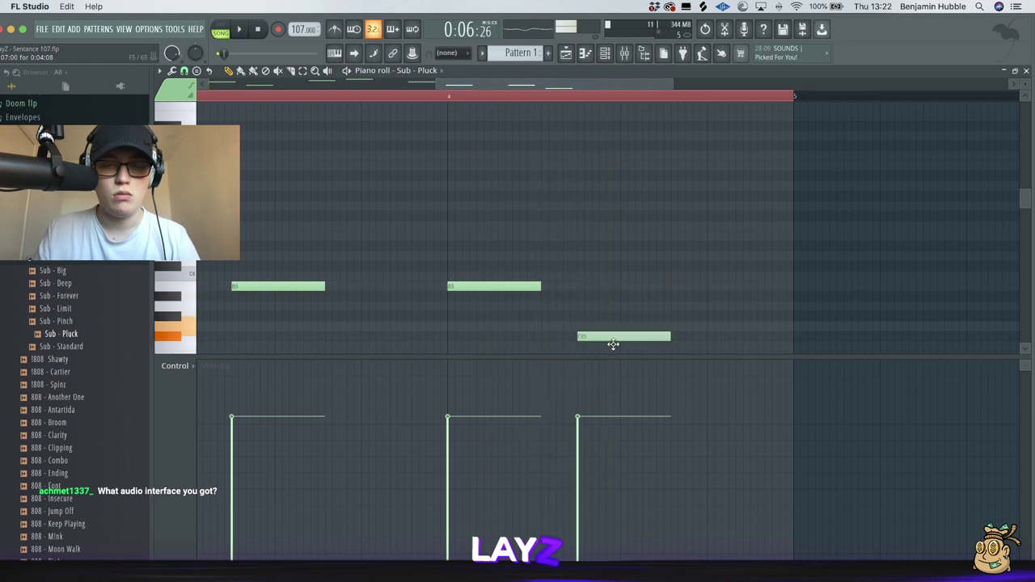
key("space")
right_click(596, 334)
key("space")
key("space")
right_click(529, 285)
key("space")
left_click(582, 337)
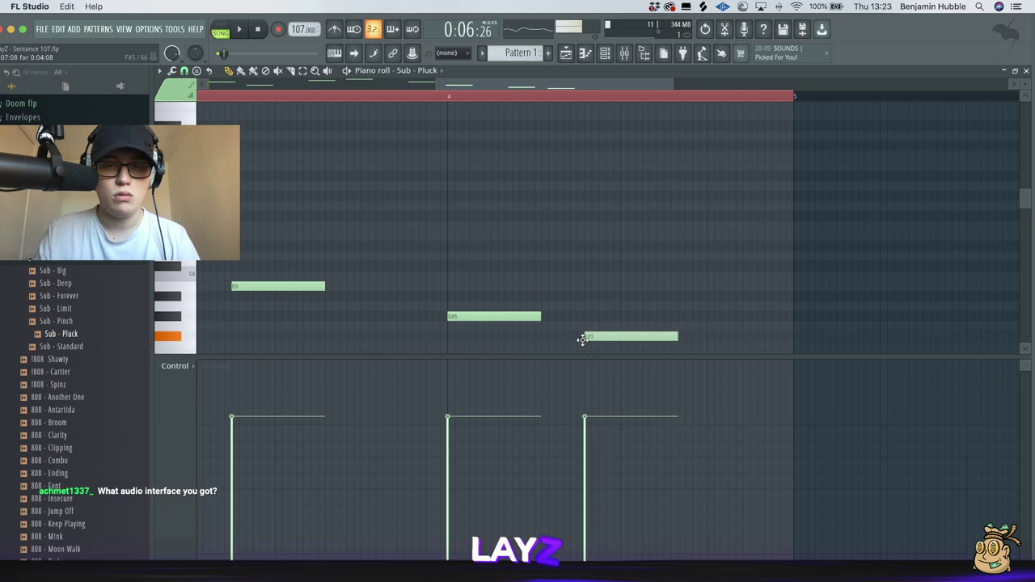
key("space")
- Transpose the whole Sub - Pluck bass line down one octave
scroll(709, 289, "down", 3)
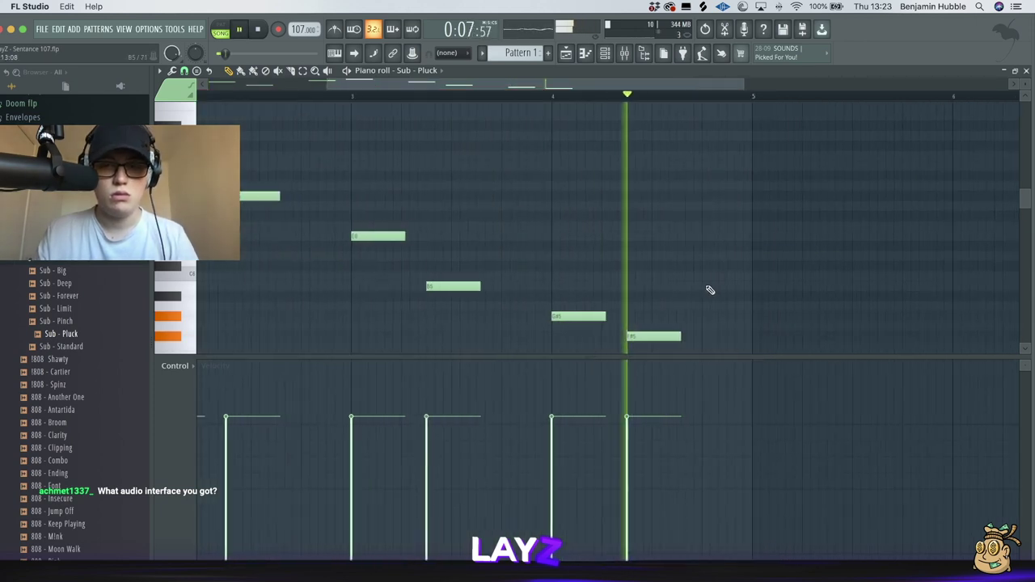
scroll(732, 282, "down", 2)
key("space")
key("ctrl+Down")
key("space")
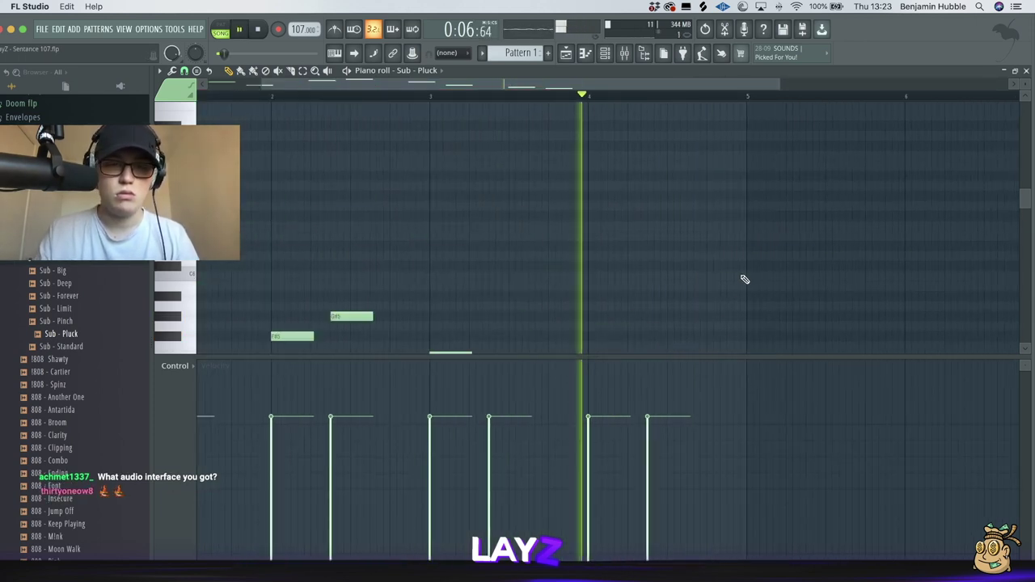
scroll(637, 254, "down", 2)
key("space")
- Route the Sub - Pluck channel to mixer Insert 7 and play the loop from the start
key("F6")
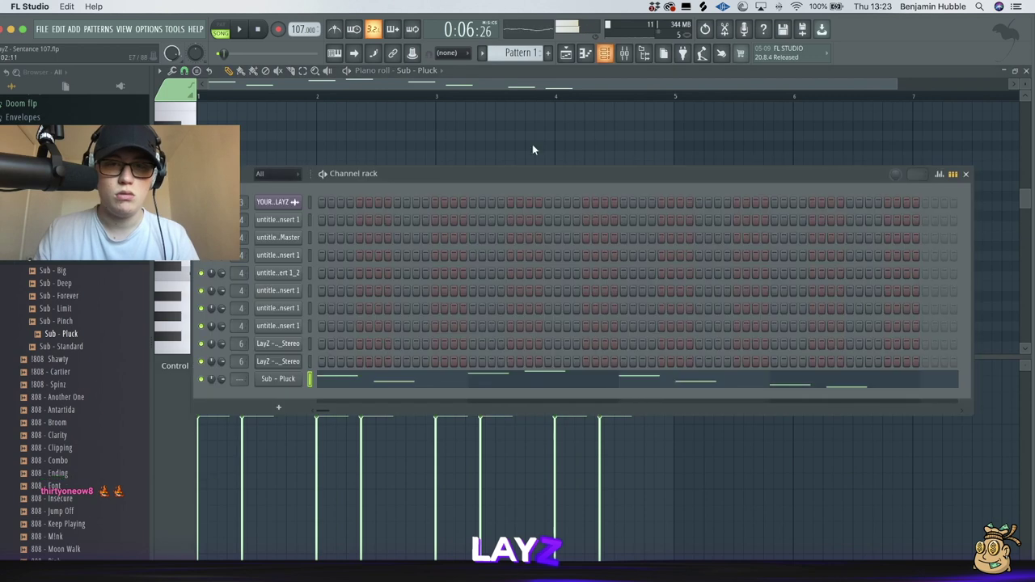
left_click(278, 379)
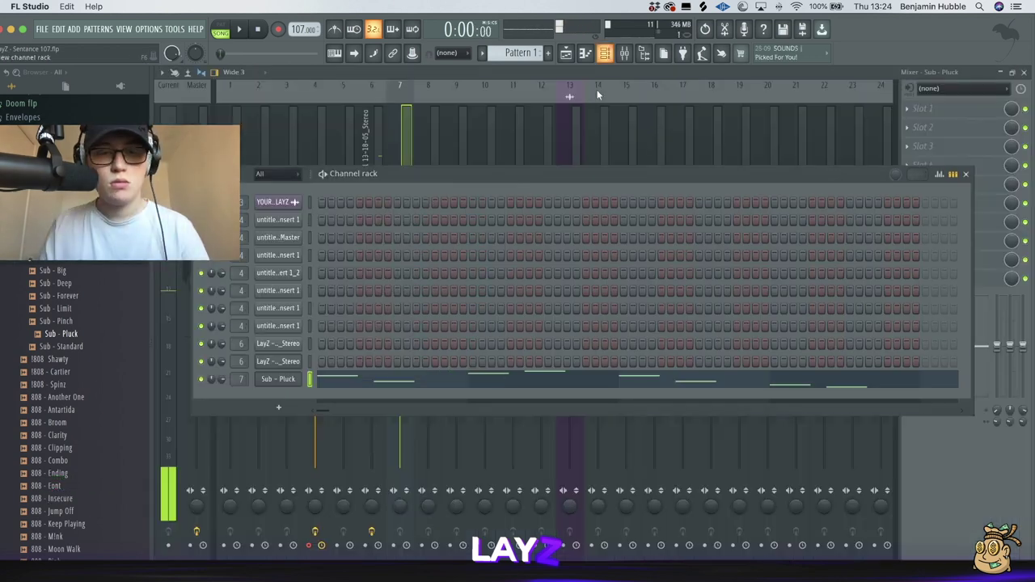
key("space")
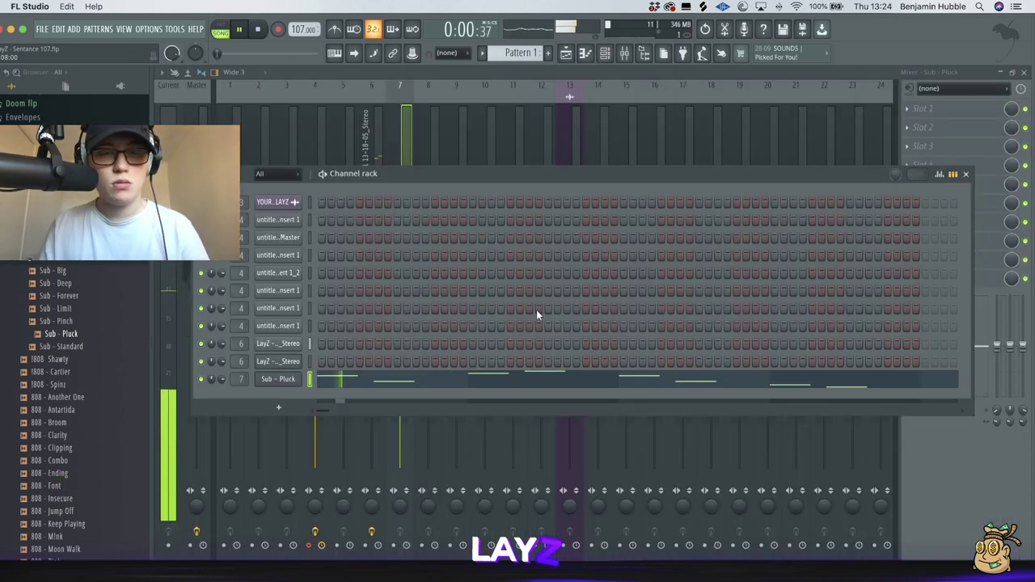
- Lower both E5 notes, the F#5 and the G#5 of the Sub - Pluck bass line by one octave
left_click(434, 385)
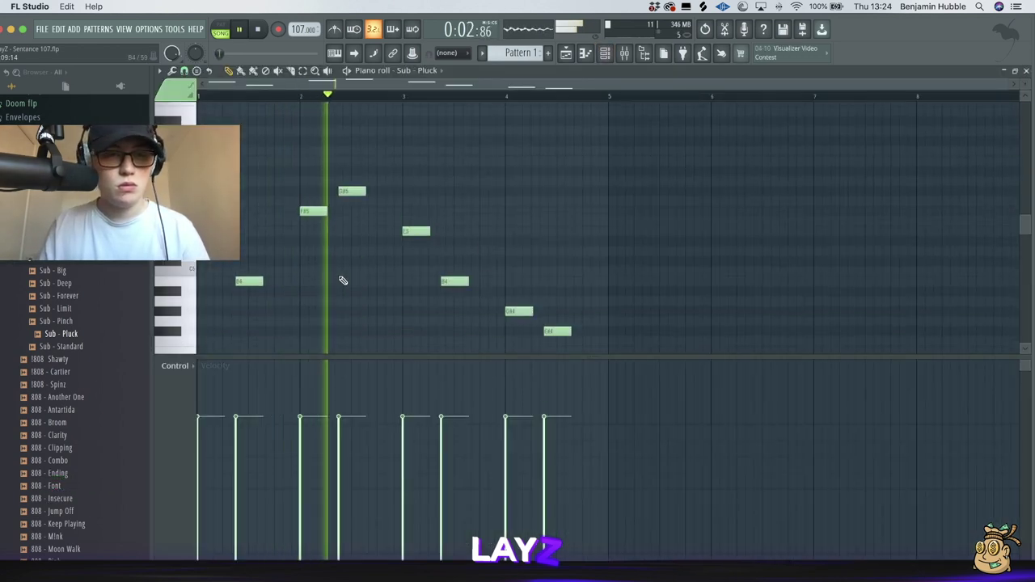
left_click_drag(256, 230, 198, 241)
left_click_drag(377, 182, 236, 258)
left_click_drag(441, 221, 398, 235)
key("ctrl+Down")
key("space")
key("space")
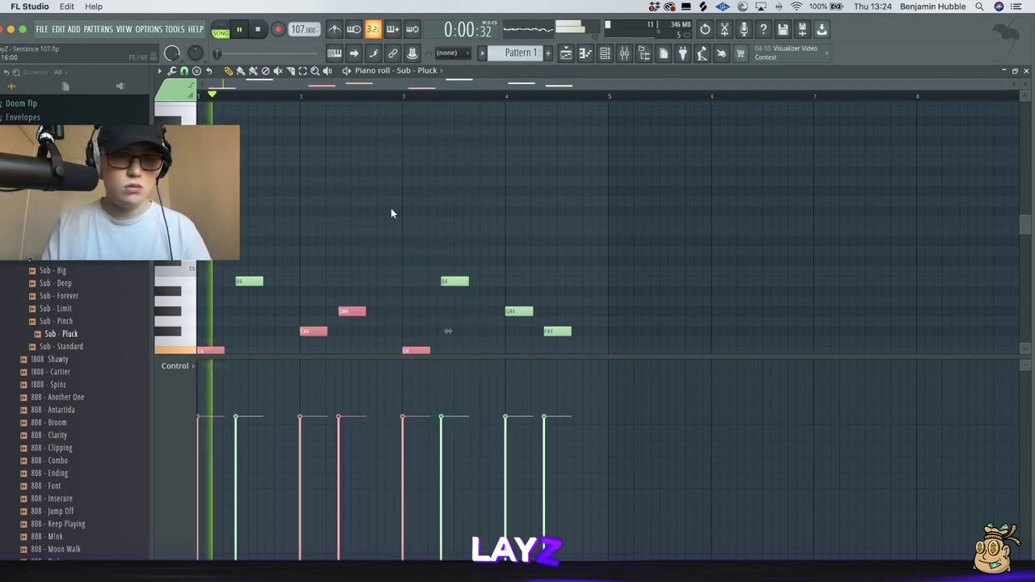
left_click(379, 211)
right_click(391, 211)
scroll(433, 195, "down", 4)
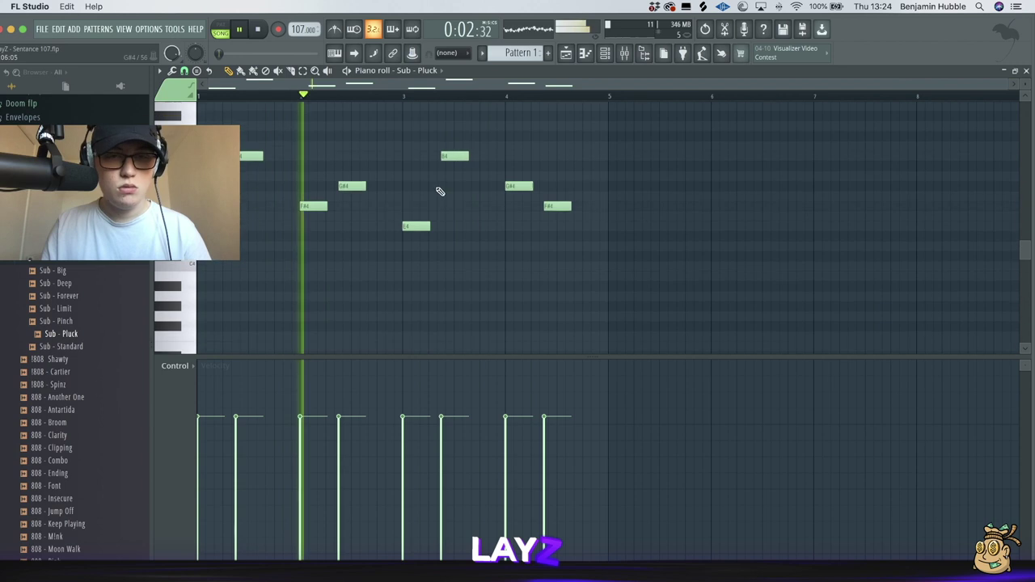
scroll(506, 180, "up", 4)
- Check the finished loop arrangement in the playlist and the mixer
left_click(568, 55)
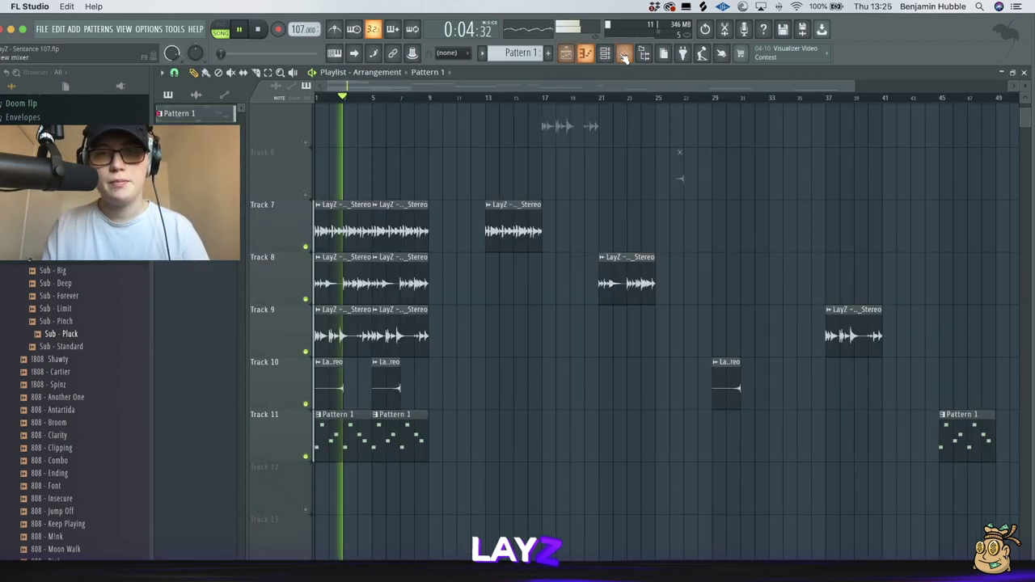
left_click(624, 53)
left_click(624, 53)
left_click(542, 437)
right_click(567, 418)
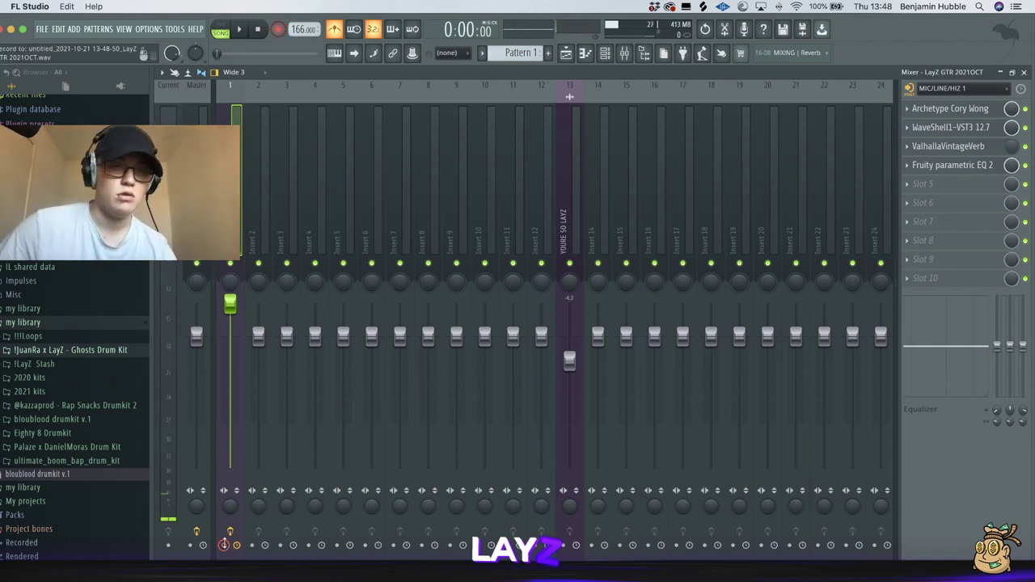
- Play back the recorded LayZ GTR 2021OCT guitar take in the playlist of the 166 BPM project
left_click(566, 53)
key("space")
scroll(434, 211, "down", 3)
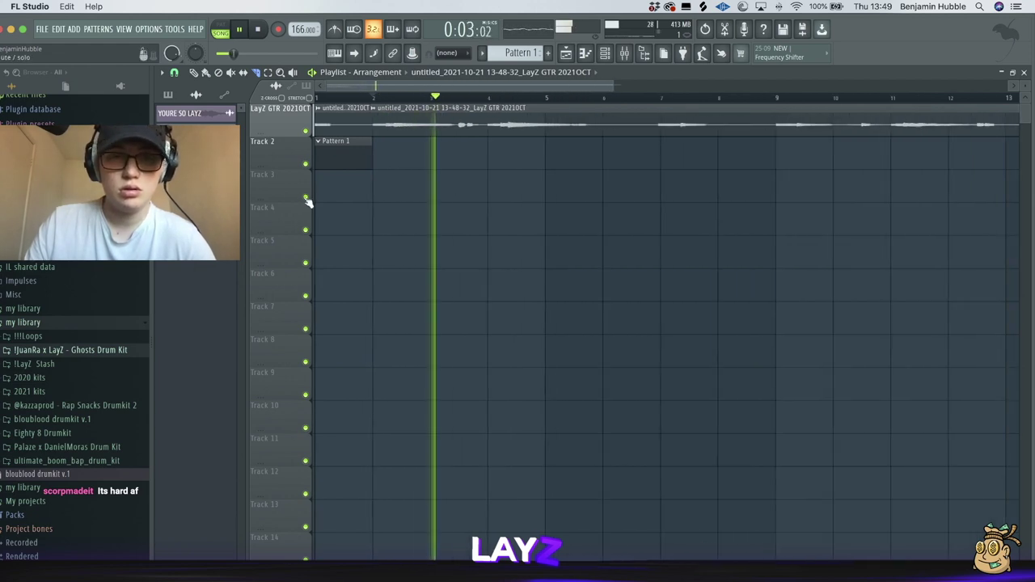
scroll(388, 157, "up", 1)
scroll(430, 148, "down", 1)
left_click(366, 97)
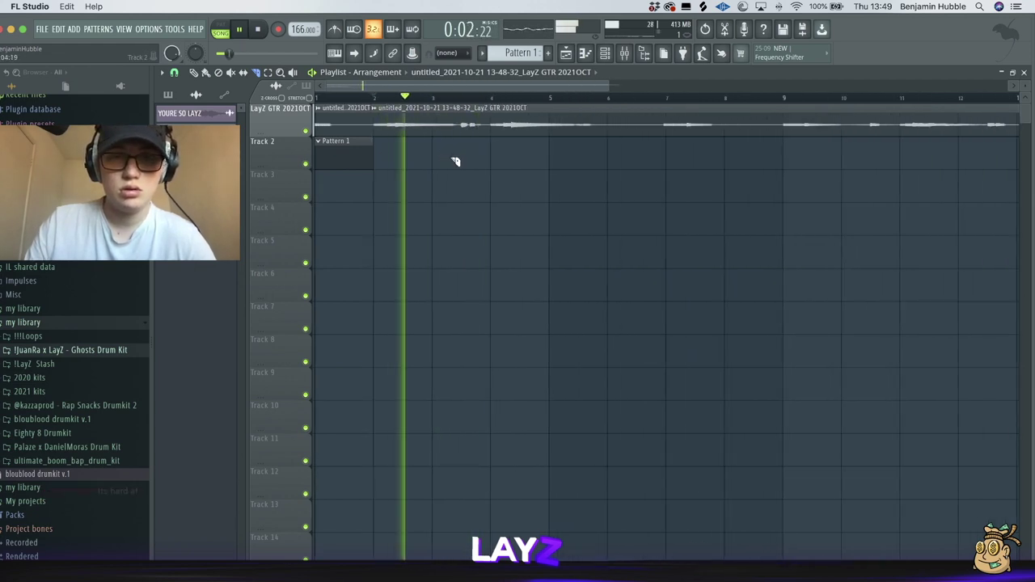
scroll(428, 158, "down", 2)
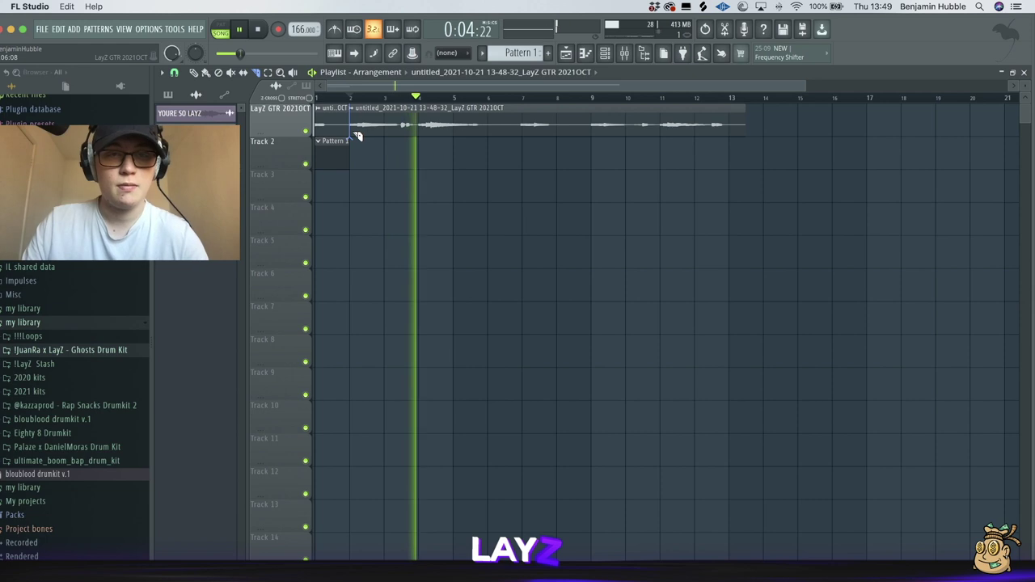
- Remove the short leading clip in bar 1 so that the guitar take starts at bar 2
scroll(350, 133, "up", 5)
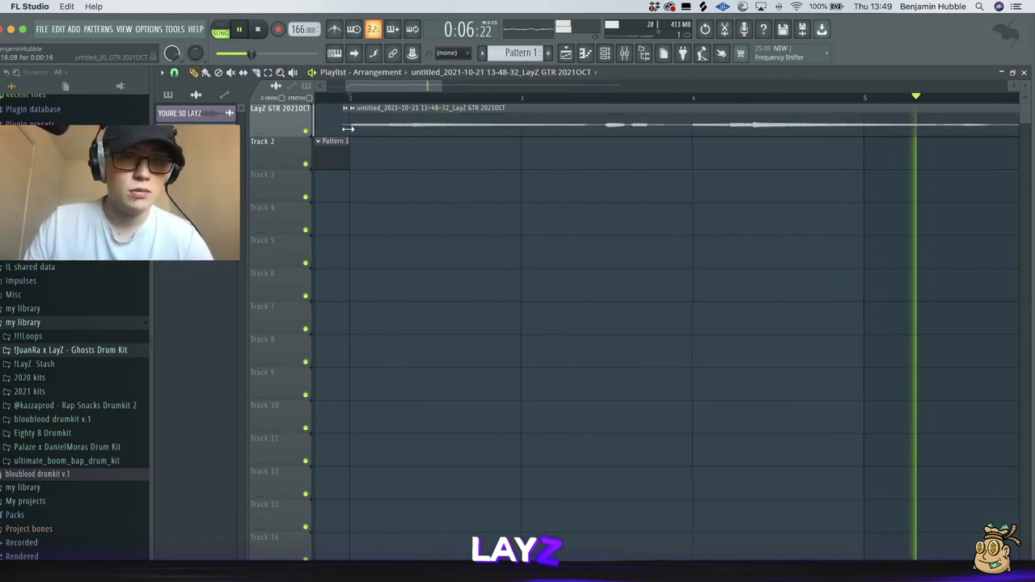
scroll(468, 135, "down", 3)
key("space")
key("space")
scroll(655, 116, "down", 2)
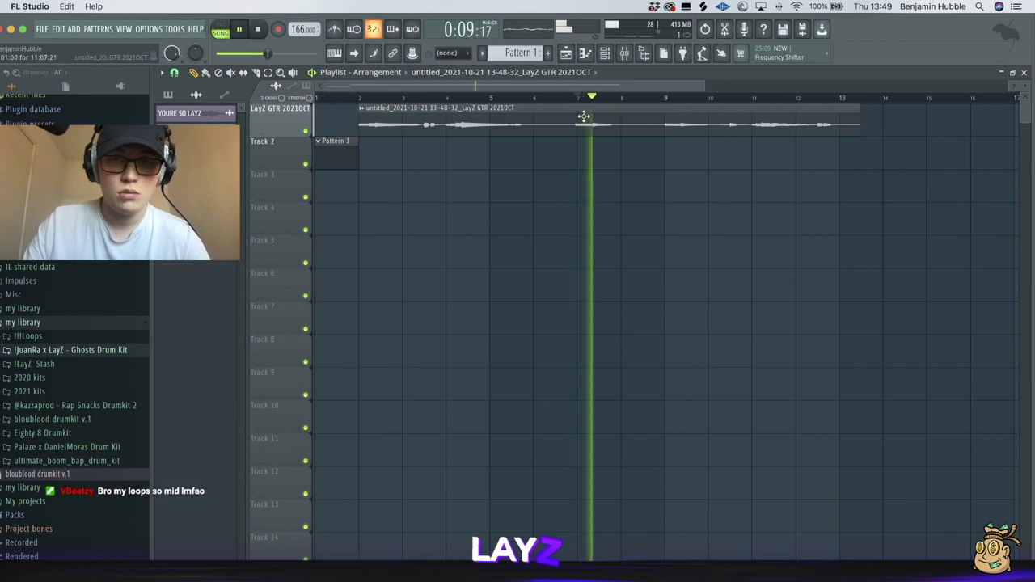
- Slice the guitar take at bar 9 and trim it into two parts starting at bars 1 and 5
key("c")
left_click(670, 97)
left_click_drag(669, 114, 670, 134)
key("p")
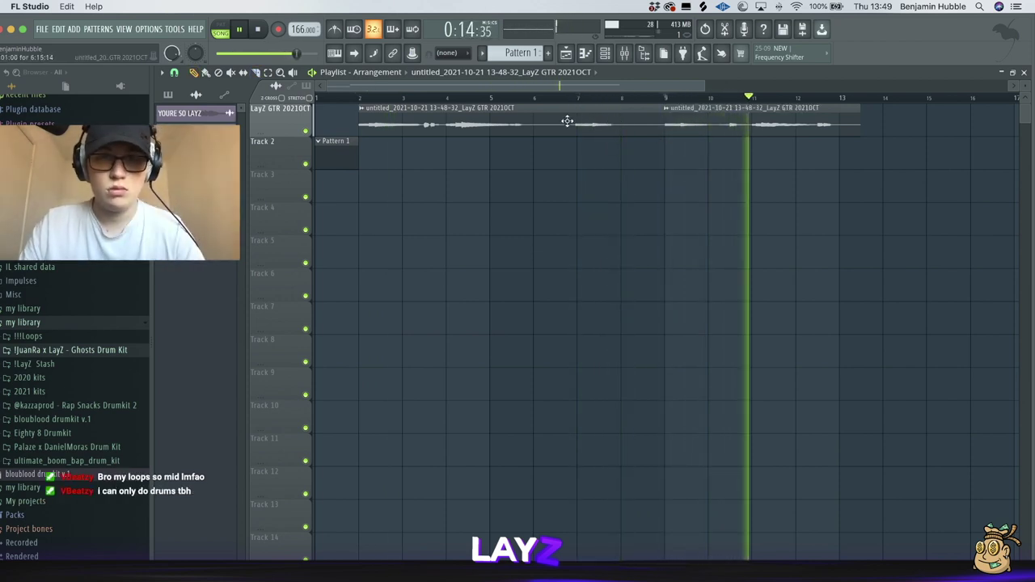
right_click(576, 126)
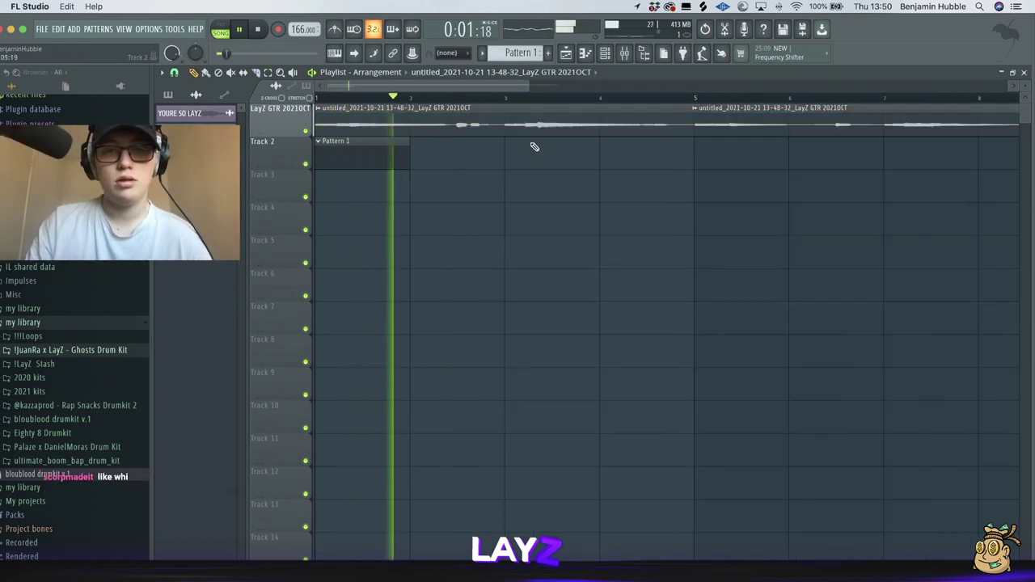
- Play through the trimmed guitar loop and turn on the metronome
scroll(485, 174, "down", 3)
scroll(375, 132, "up", 3)
scroll(365, 125, "down", 3)
left_click(335, 30)
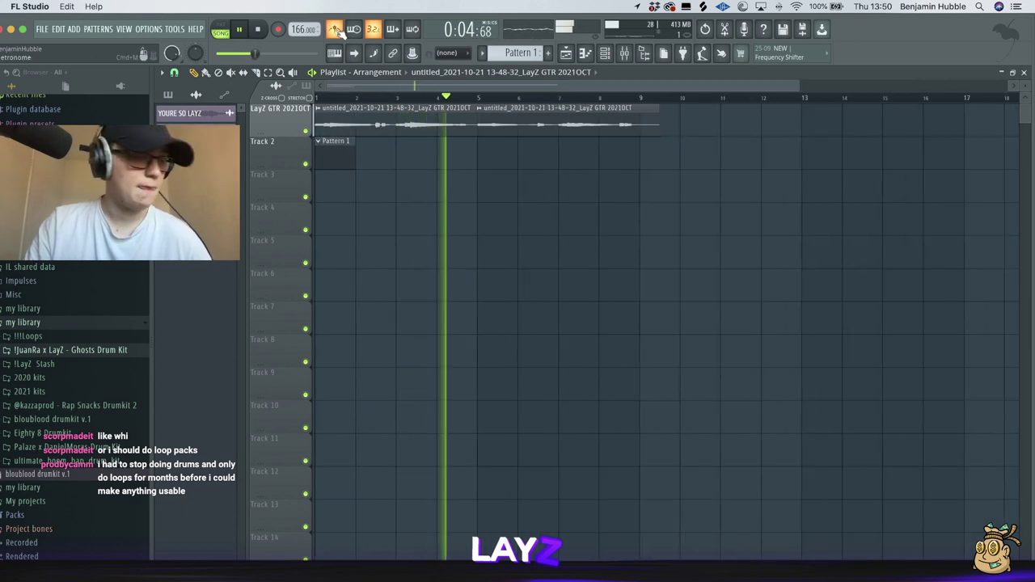
- Arm the Master mixer track for recording instead of Insert 1 and render the full song to a 32Bit float WAV
left_click(625, 55)
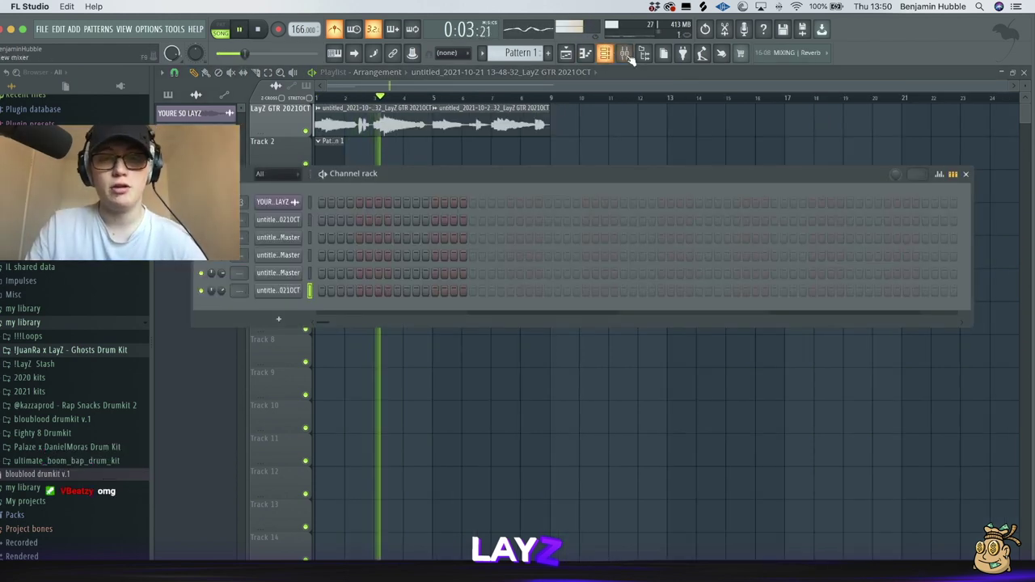
key("F9")
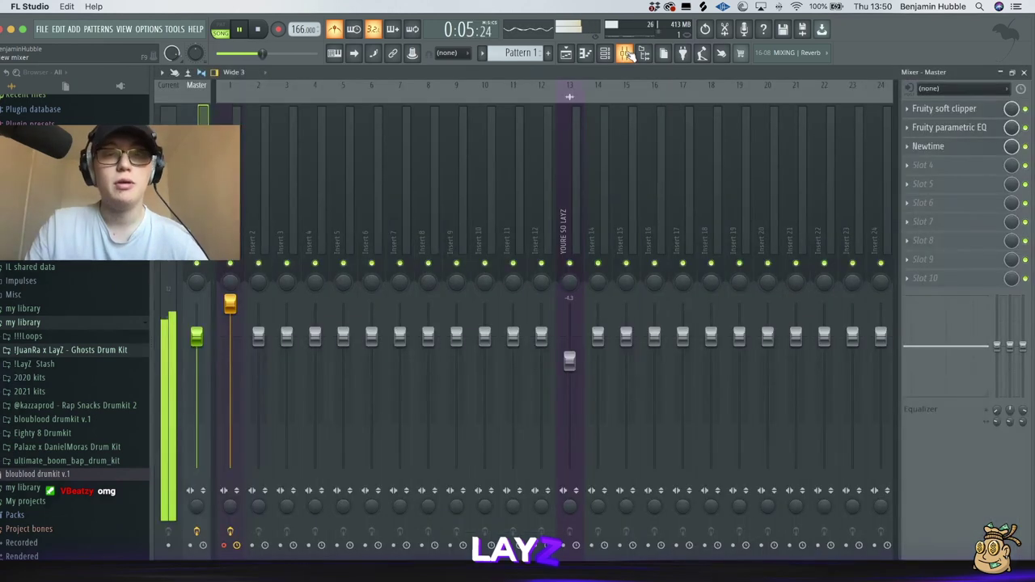
left_click(225, 547)
key("space")
left_click(192, 547)
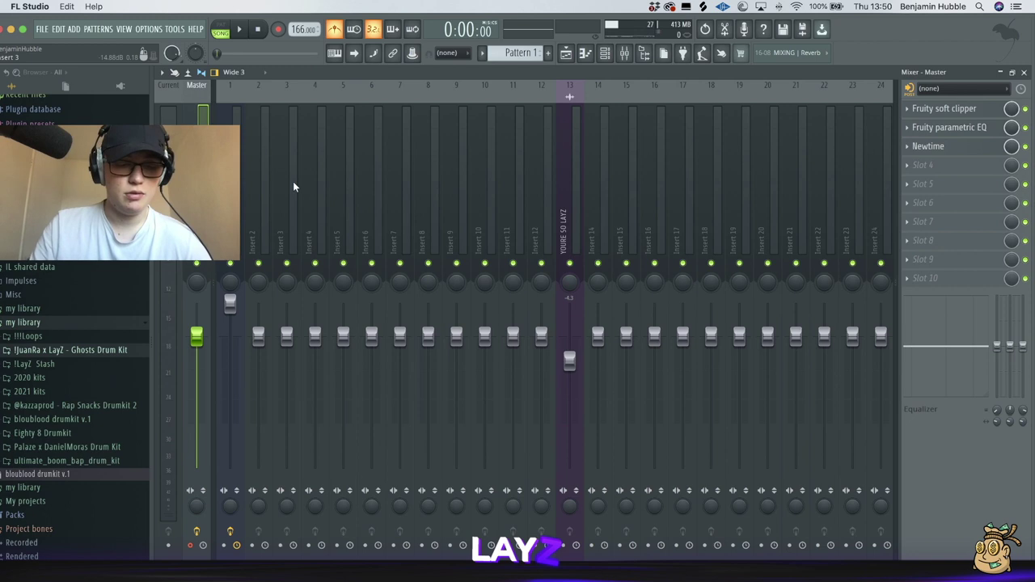
key("alt+r")
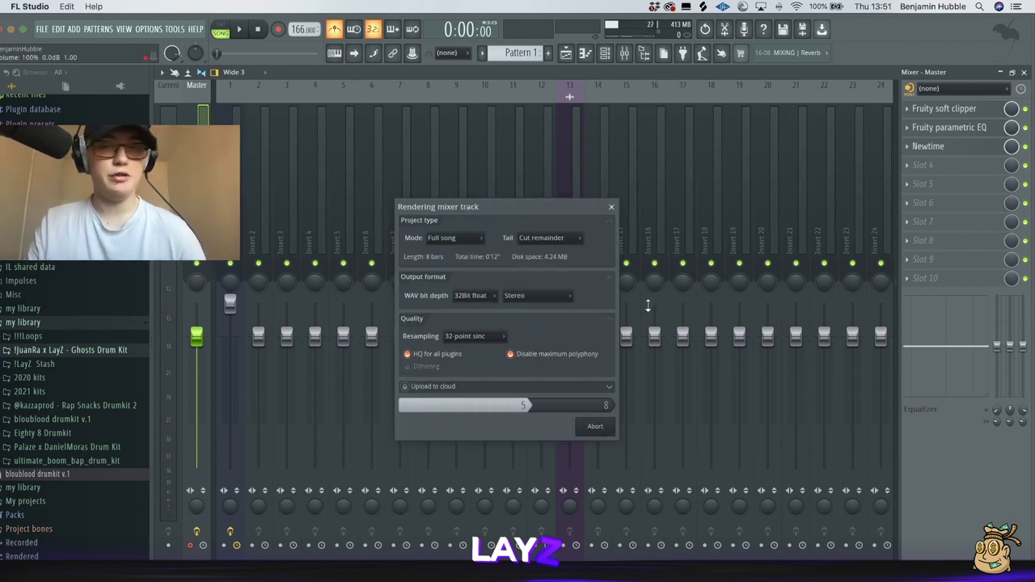
- Open the rendered 13-50-59 Master clip in the time warper and adjust its note timing
left_click(566, 53)
double_click(409, 121)
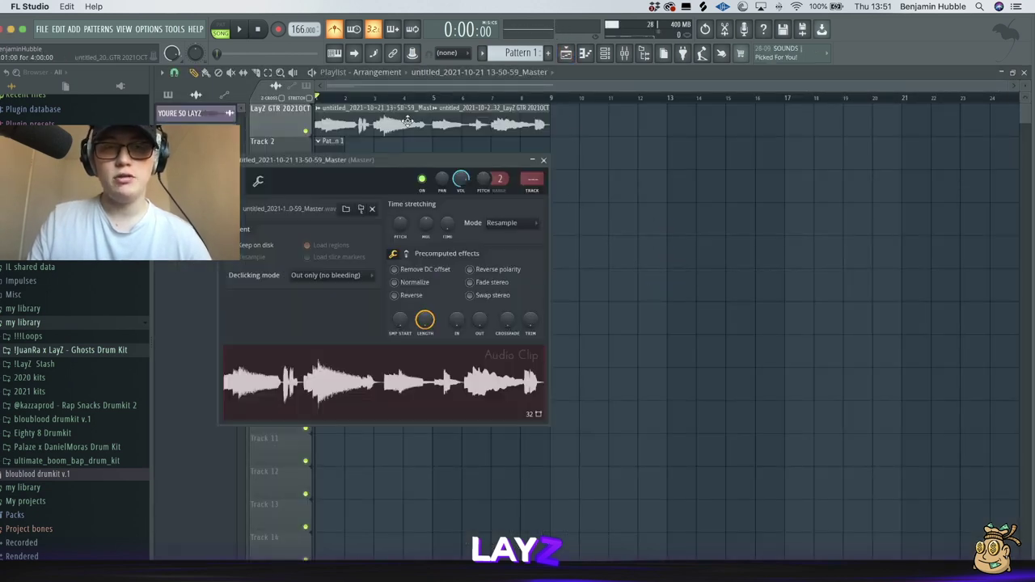
right_click(453, 378)
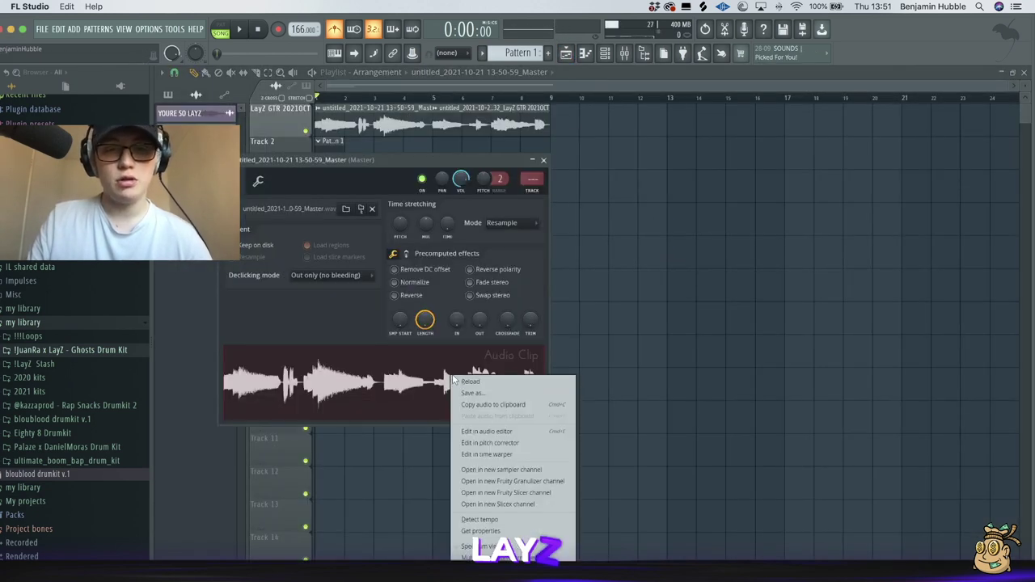
left_click(497, 456)
left_click_drag(606, 202, 391, 196)
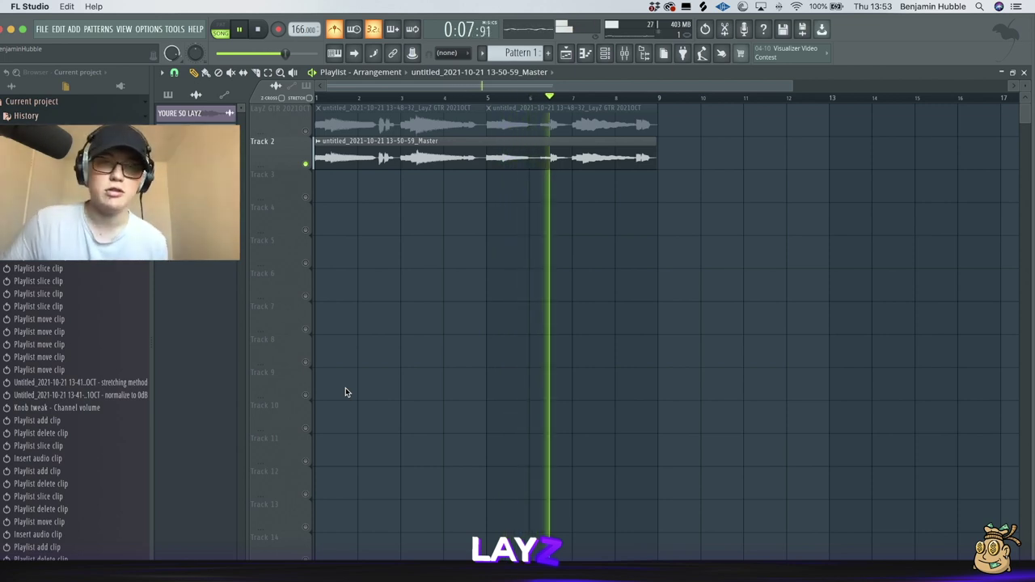
- Discard the first guitar take on track 3 and record a new one from bar 1 to the end of bar 8
key("space")
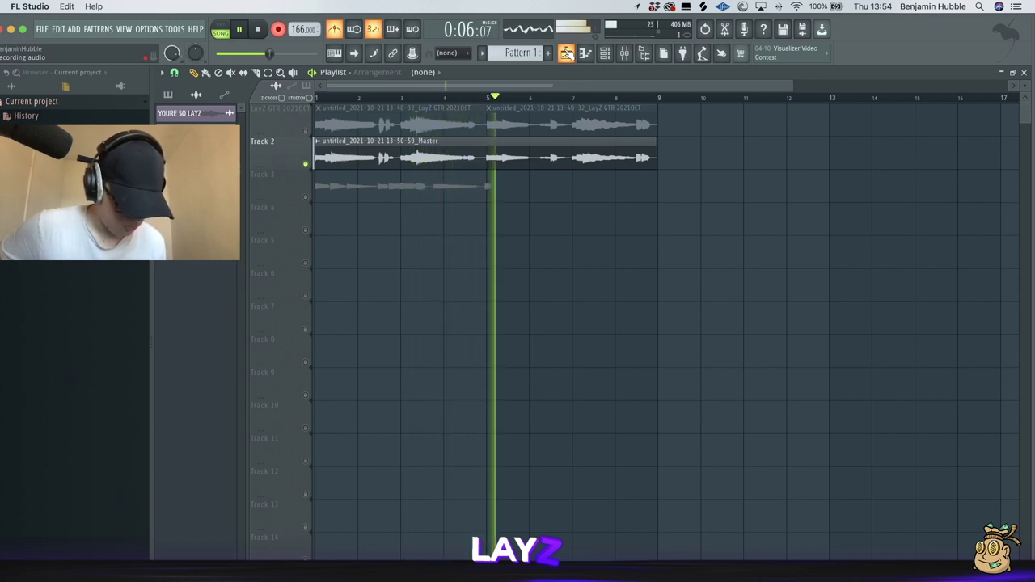
key("space")
key("super+z")
key("Return")
key("space")
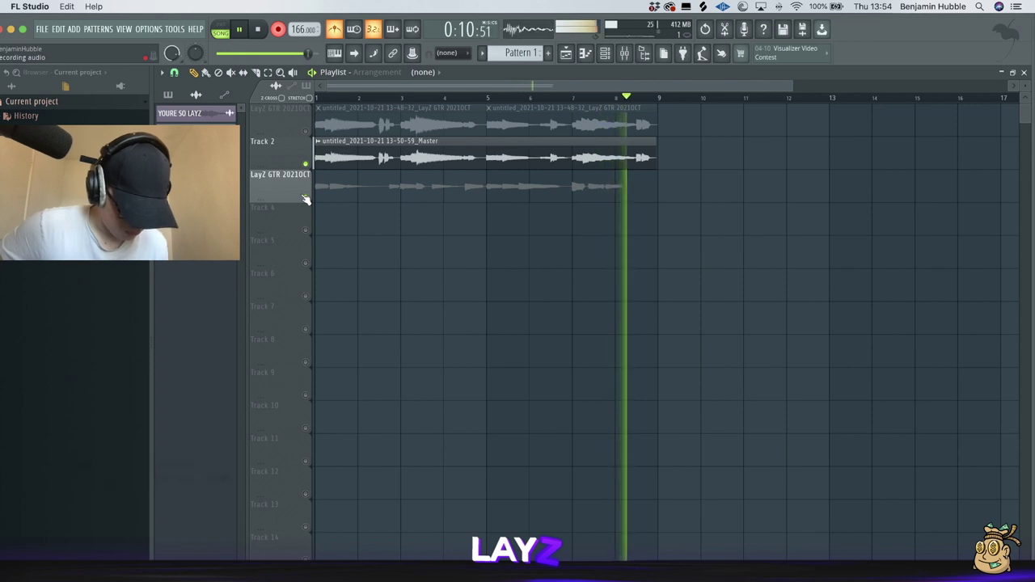
key("space")
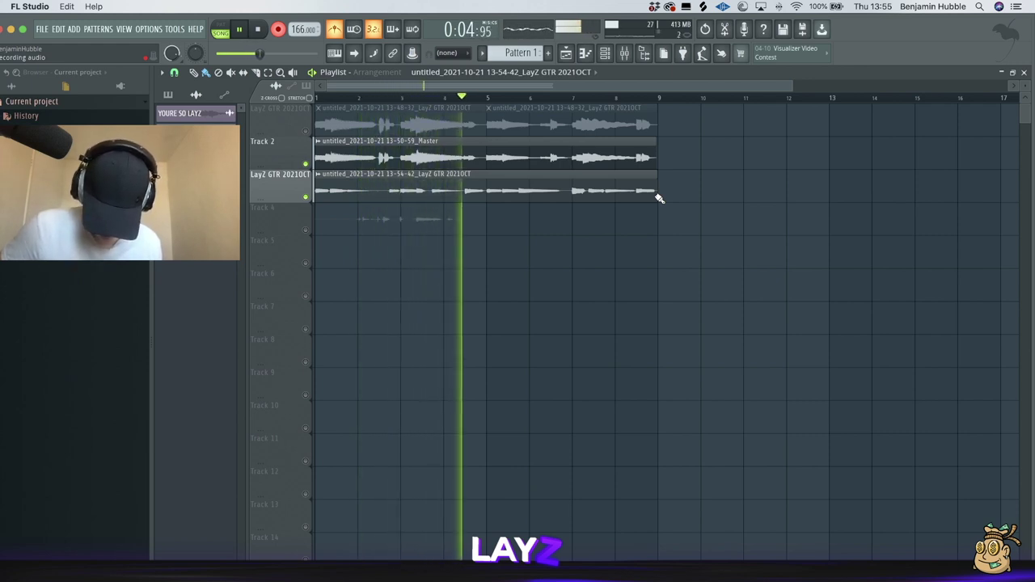
- Discard the unwanted guitar takes on track 4 and record a new one from bar 1 past bar 9
key("space")
key("super+z")
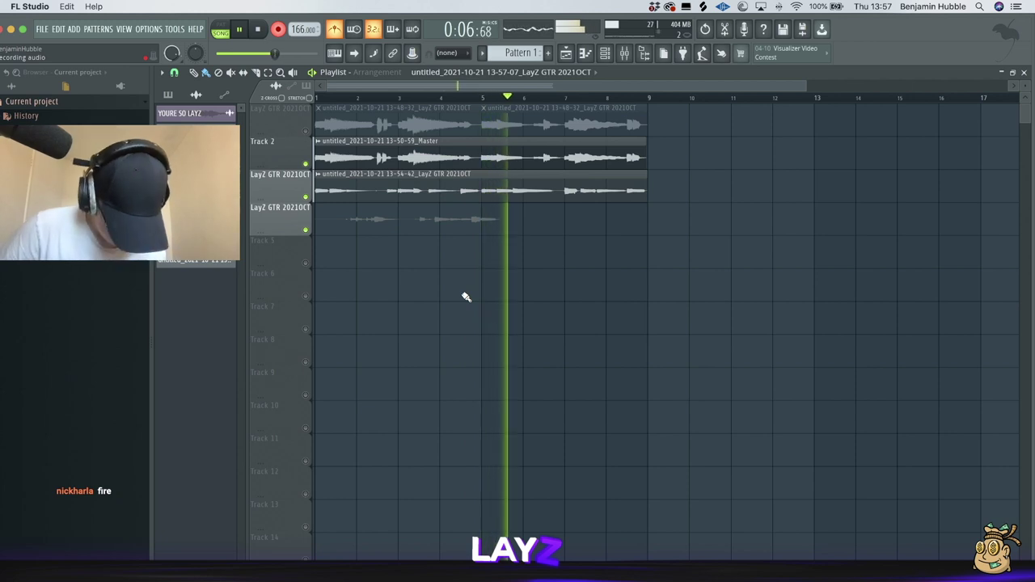
key("space")
key("super+z")
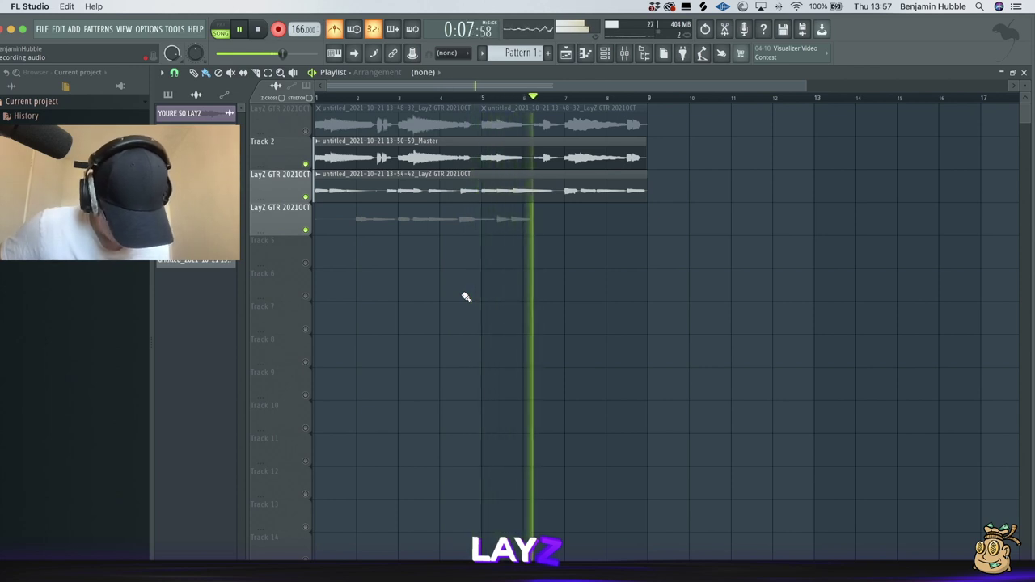
key("super+z")
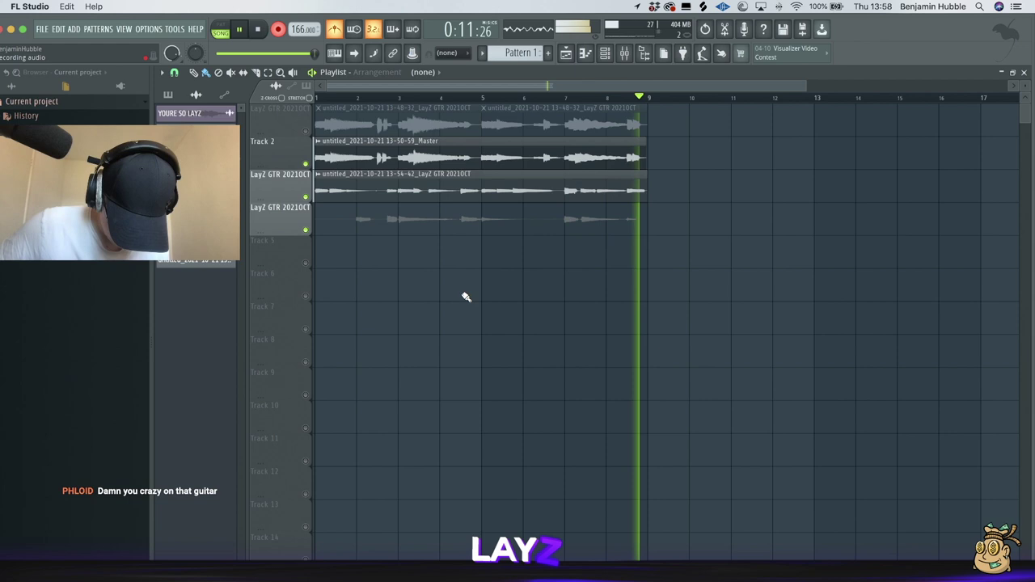
key("space")
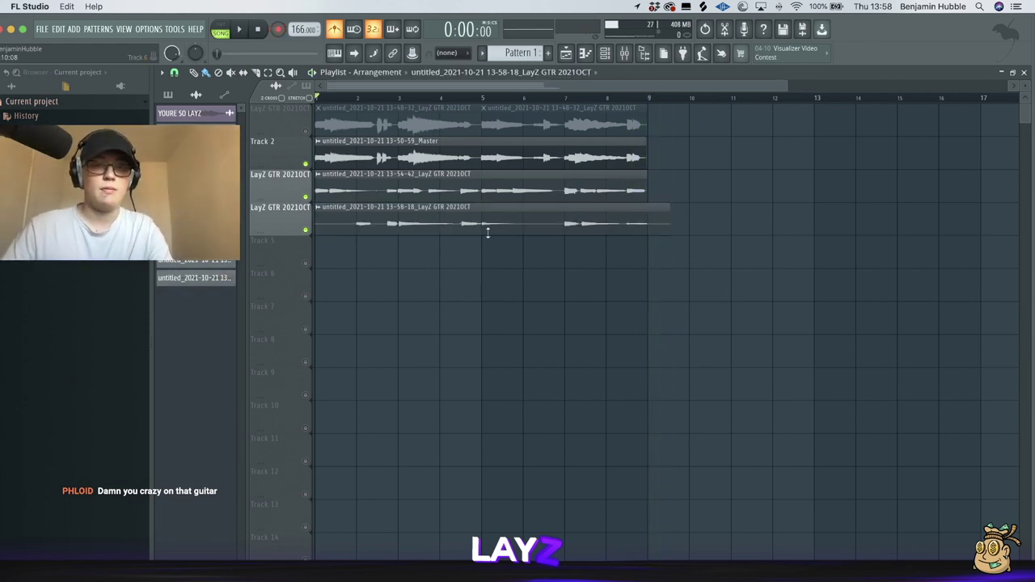
- Slice the new guitar take on track 4 and remove its silent start and the gap before bar 5
key("p")
right_click(362, 230)
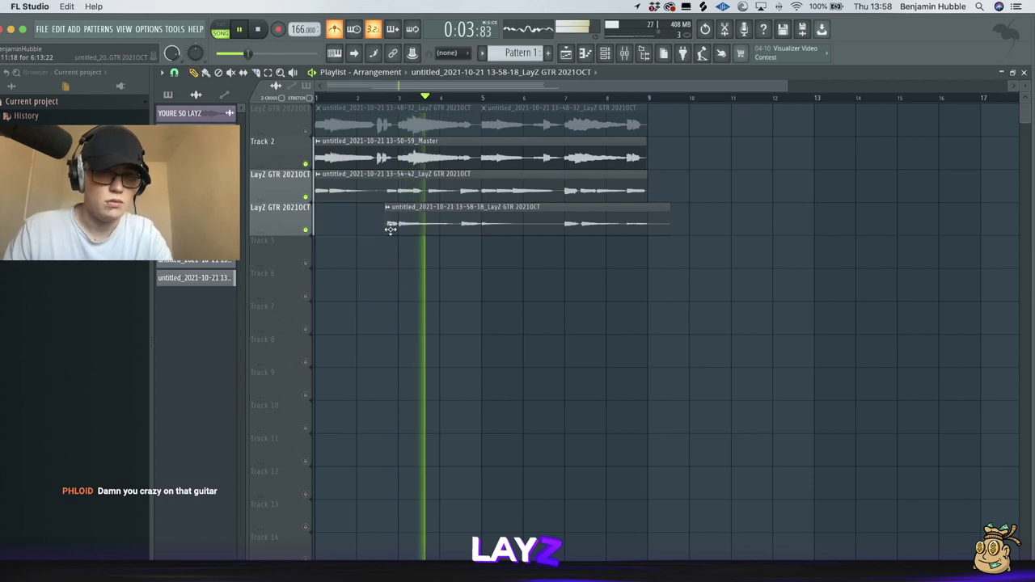
scroll(388, 245, "up", 5)
scroll(571, 260, "up", 4)
key("c")
left_click_drag(476, 235, 476, 211)
right_click(501, 233)
right_click(465, 234)
scroll(534, 243, "down", 3)
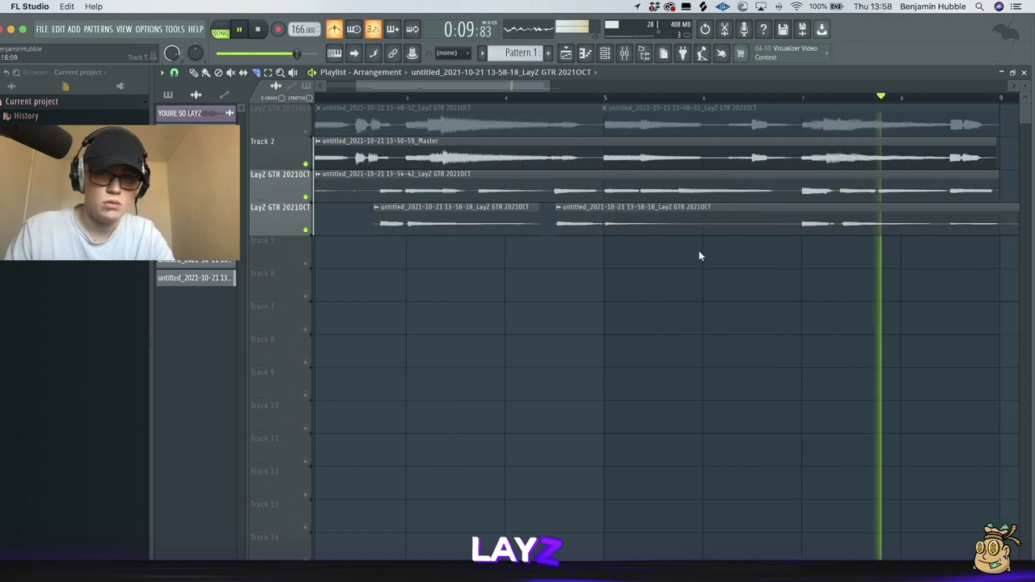
scroll(698, 252, "down", 3)
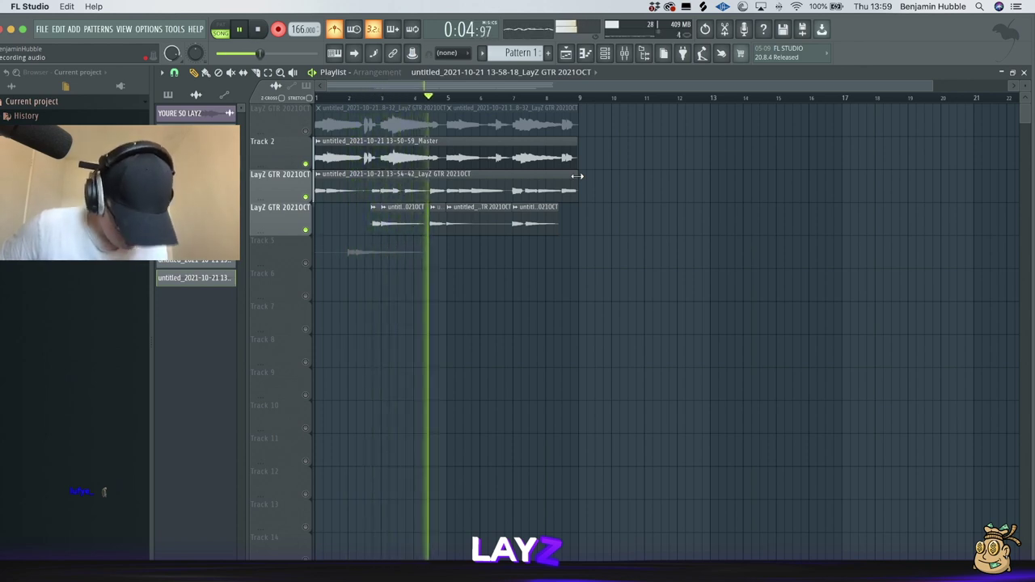
- Record additional guitar fills on tracks 5 and 6, including one on track 5 starting just before bar 7
key("space")
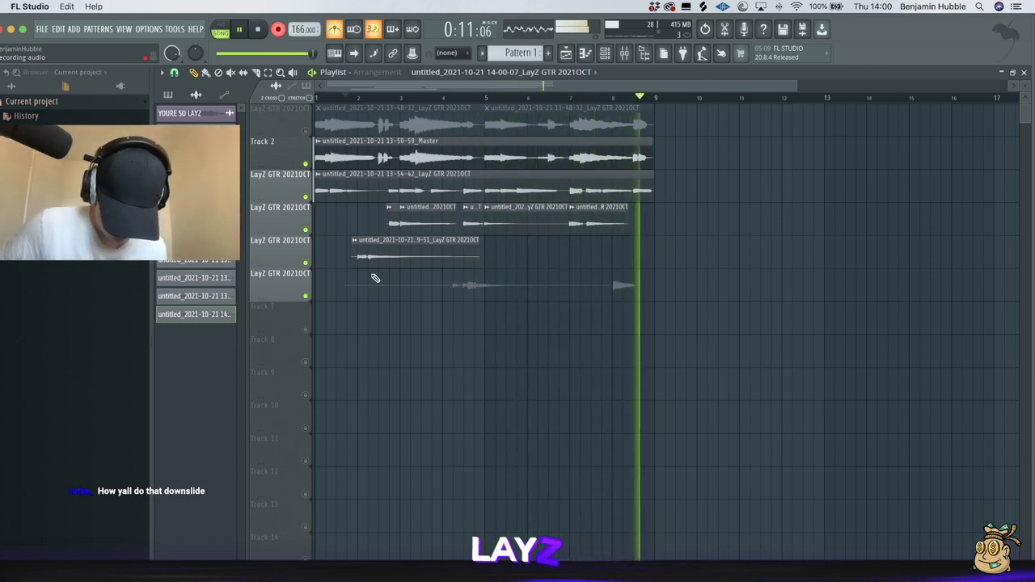
key("space")
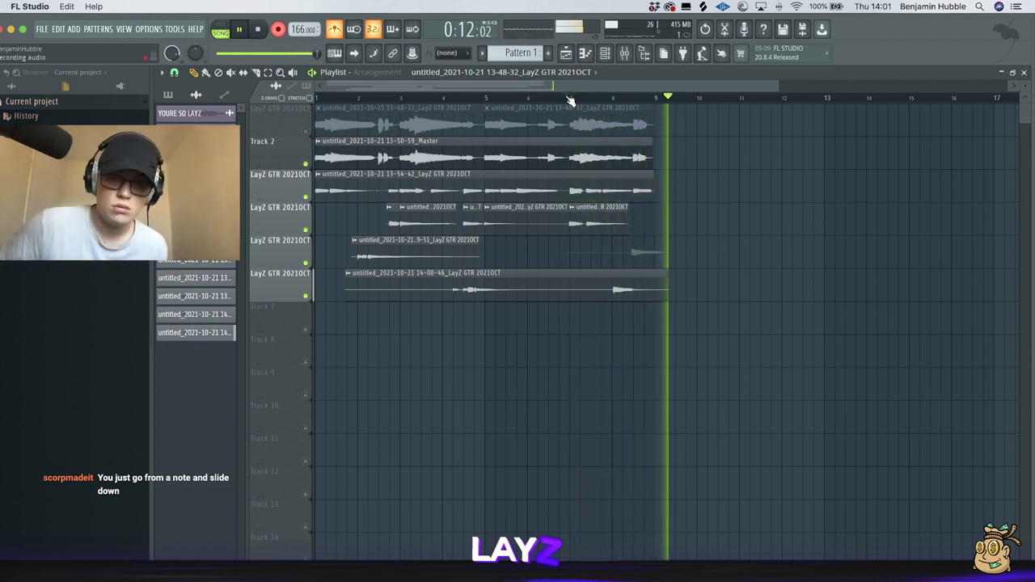
key("space")
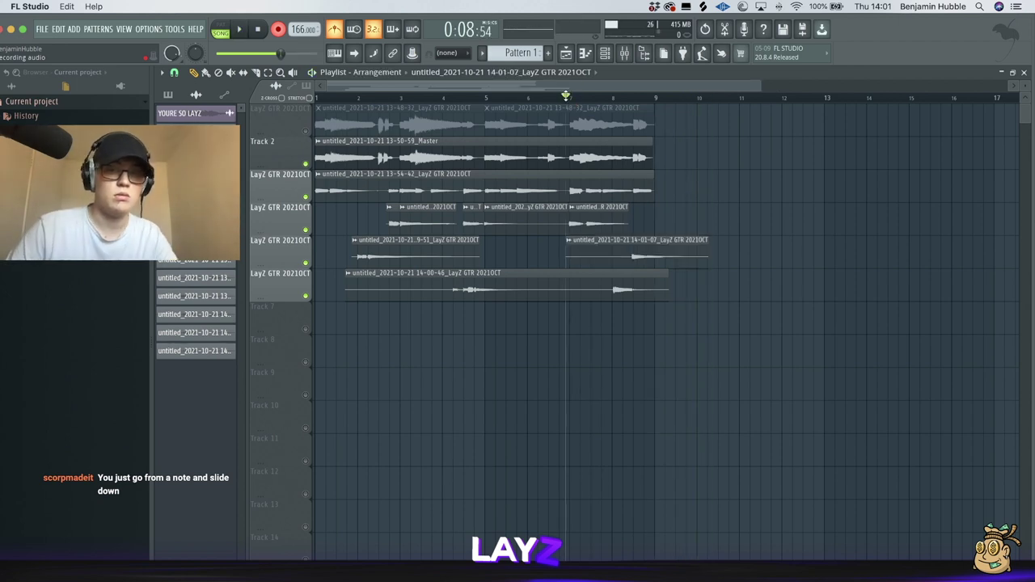
- Reverse the last guitar fill on track 5 and trim the clips on tracks 5 and 6 to end at bar 9
double_click(670, 240)
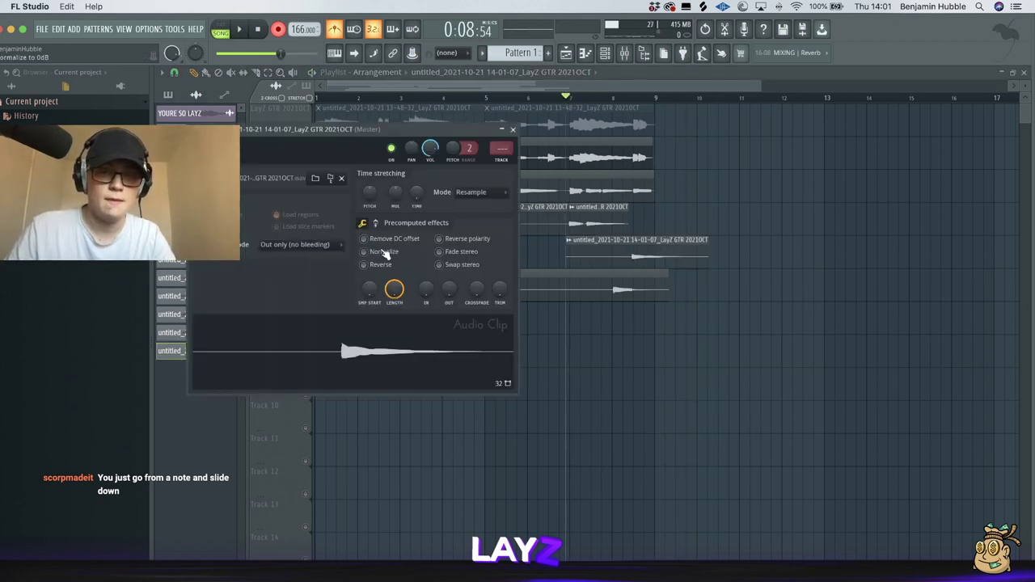
left_click(513, 129)
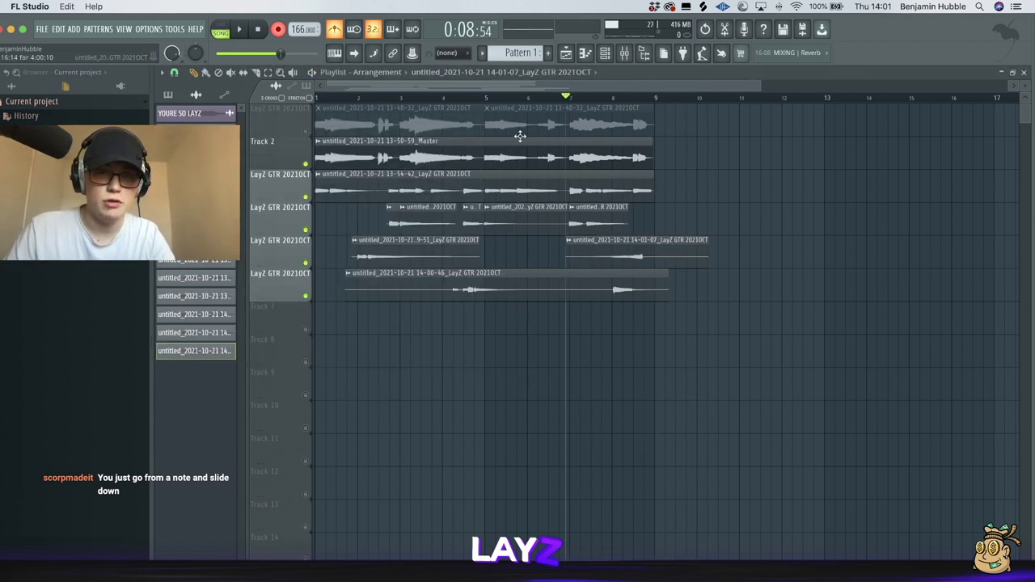
scroll(661, 270, "up", 3)
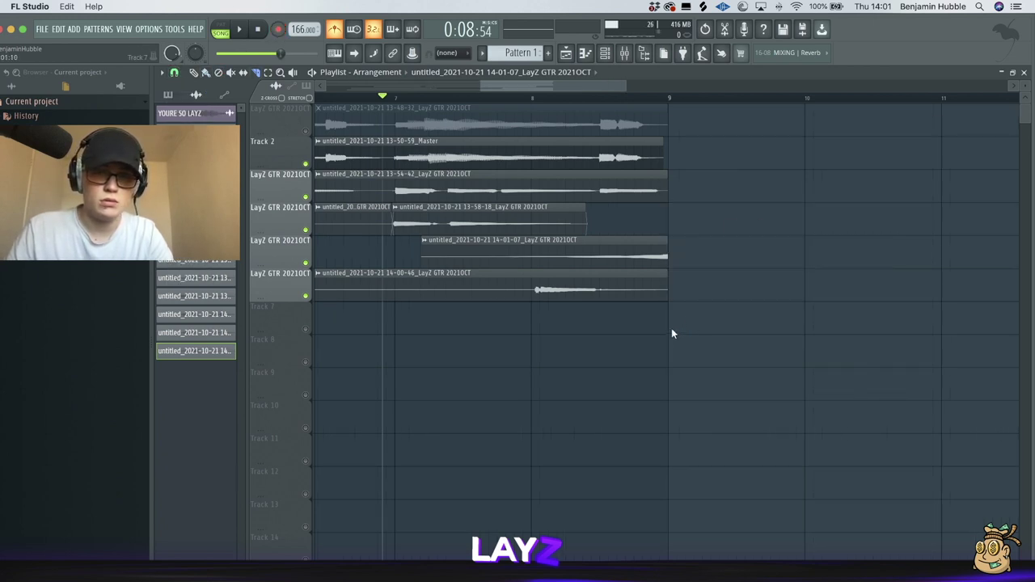
scroll(672, 296, "down", 2)
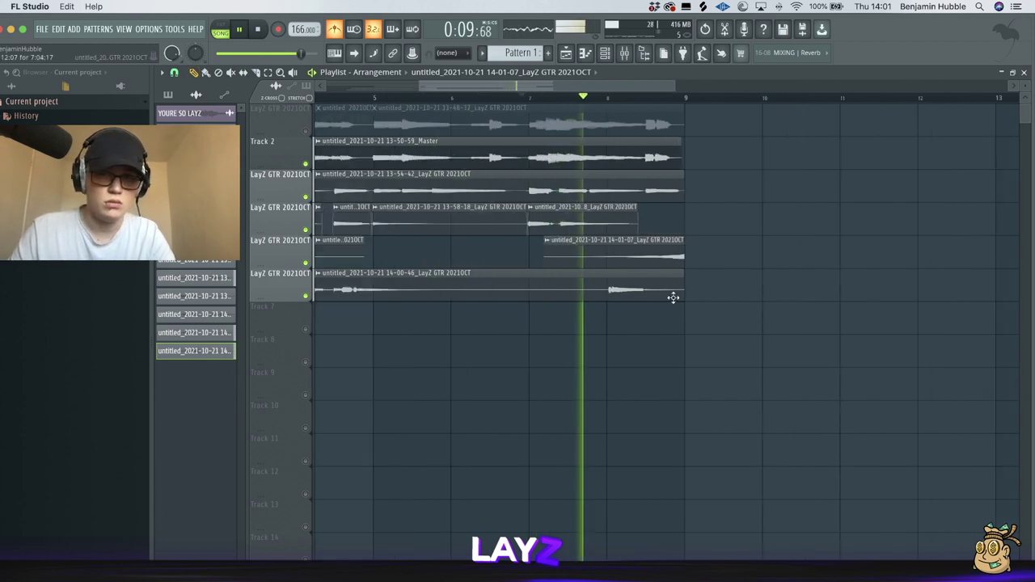
- Slice the 14-00-46 take on track 6 around its notes near bars 4 and 8 and delete the silent pieces
scroll(621, 301, "up", 2)
left_click(613, 293)
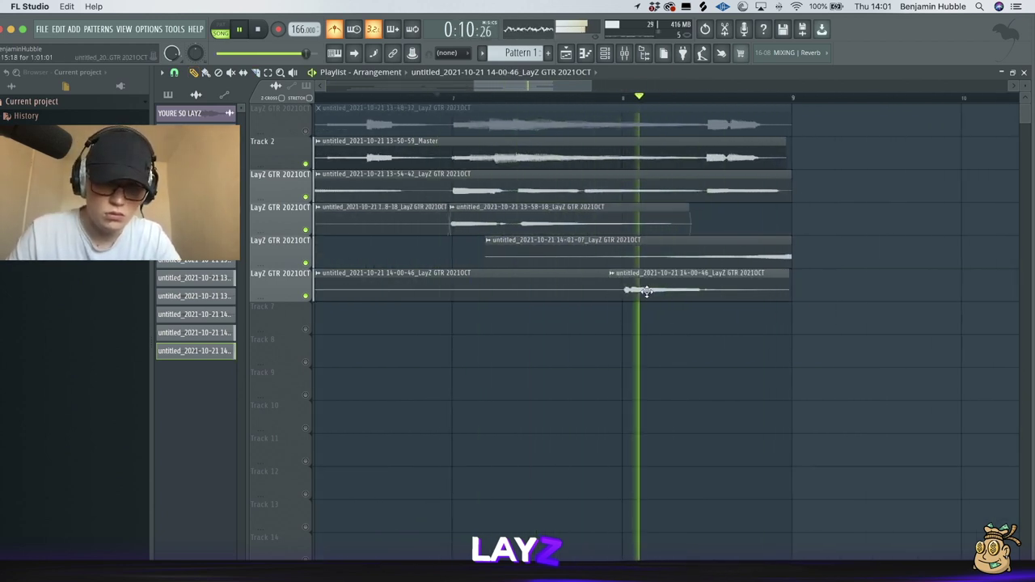
scroll(716, 308, "down", 2)
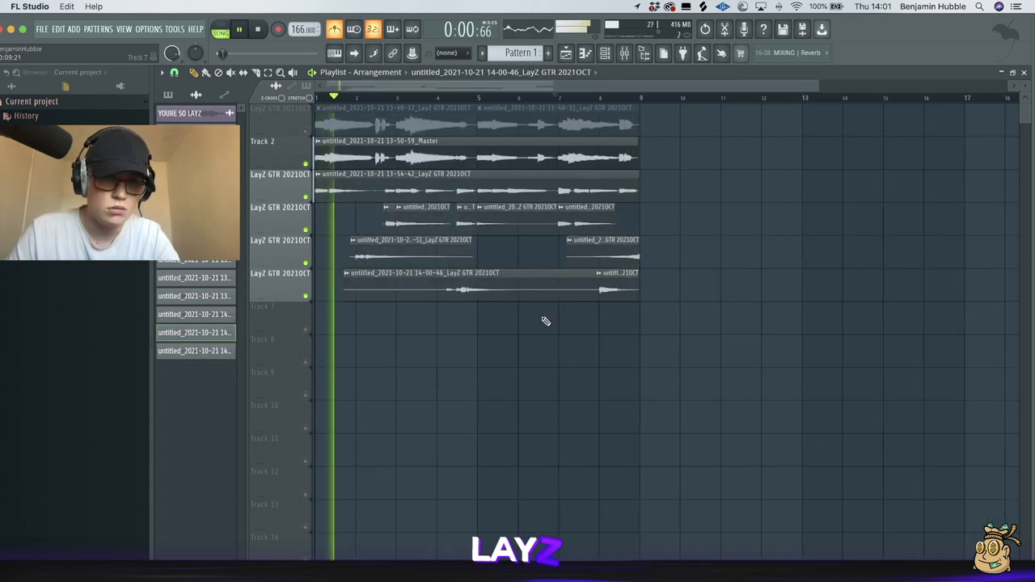
scroll(417, 338, "up", 2)
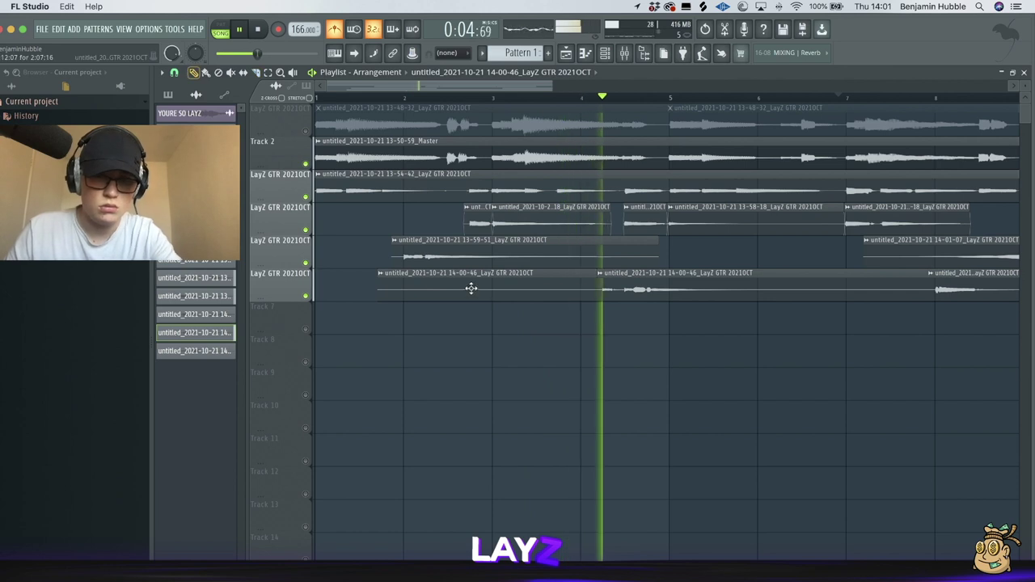
scroll(533, 305, "down", 2)
scroll(635, 320, "up", 1)
left_click(625, 298)
right_click(686, 297)
right_click(724, 297)
right_click(757, 297)
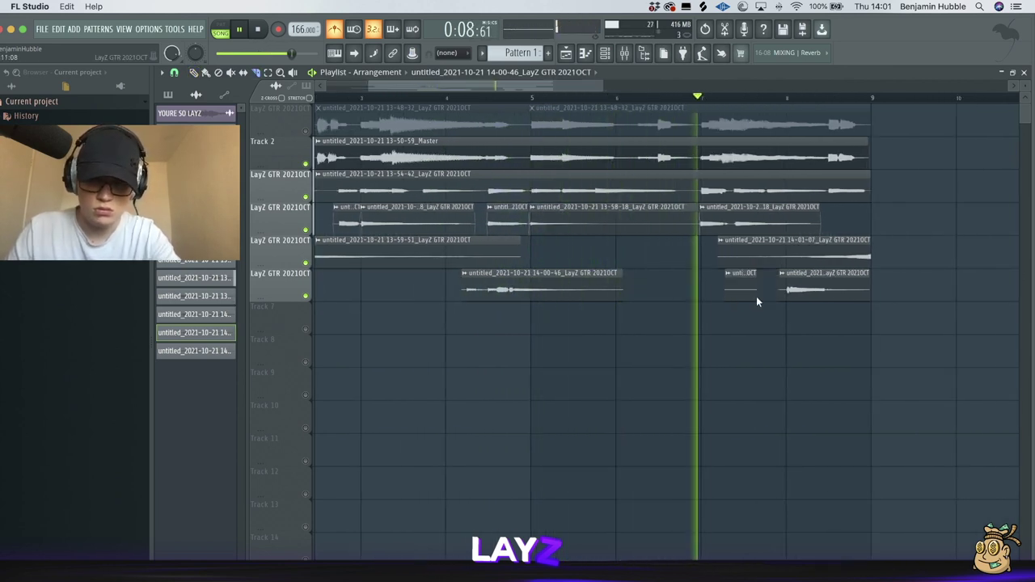
right_click(740, 297)
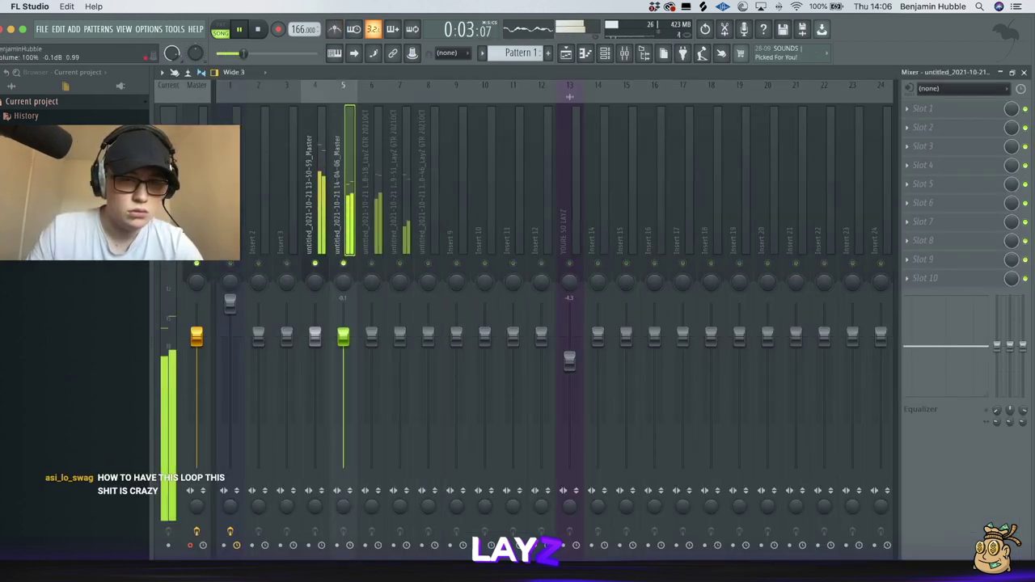
- Set mixer inserts 5 to 8 to -1.4, -0.7, -1.3 and -1.0 dB, panning insert 5 left and insert 6 right
left_click_drag(371, 332, 371, 338)
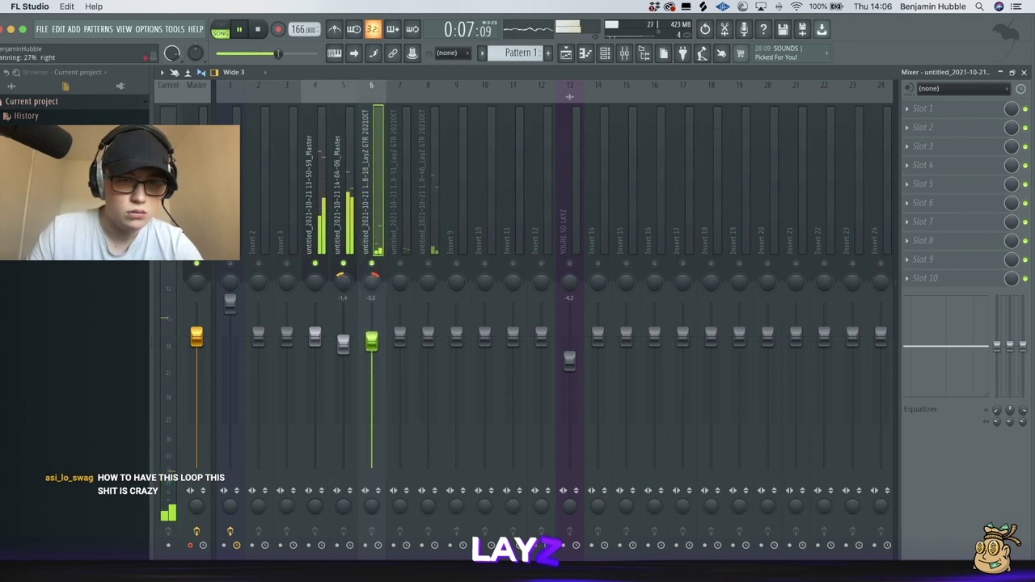
left_click(396, 231)
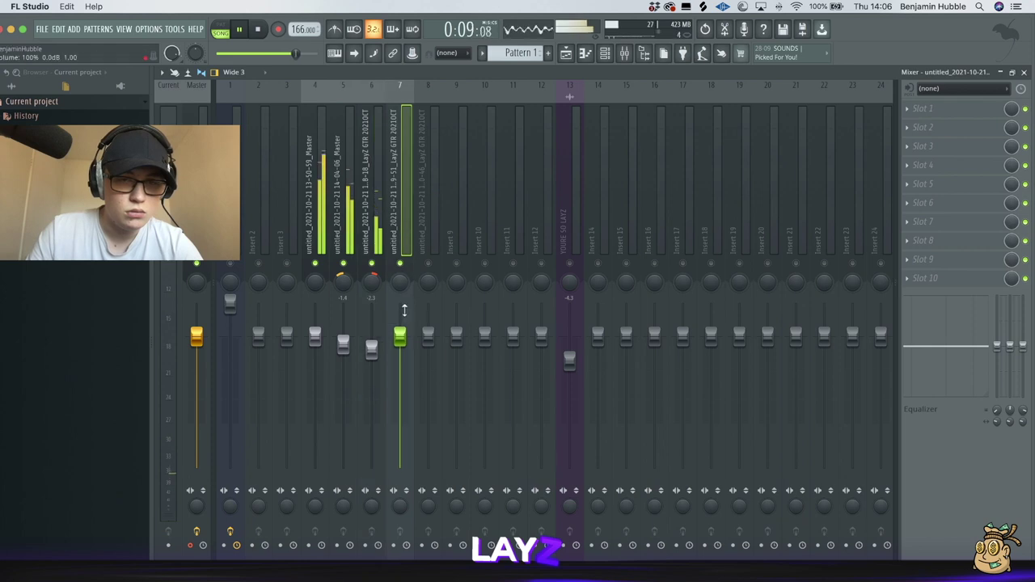
left_click_drag(376, 334, 376, 332)
left_click_drag(402, 342, 401, 348)
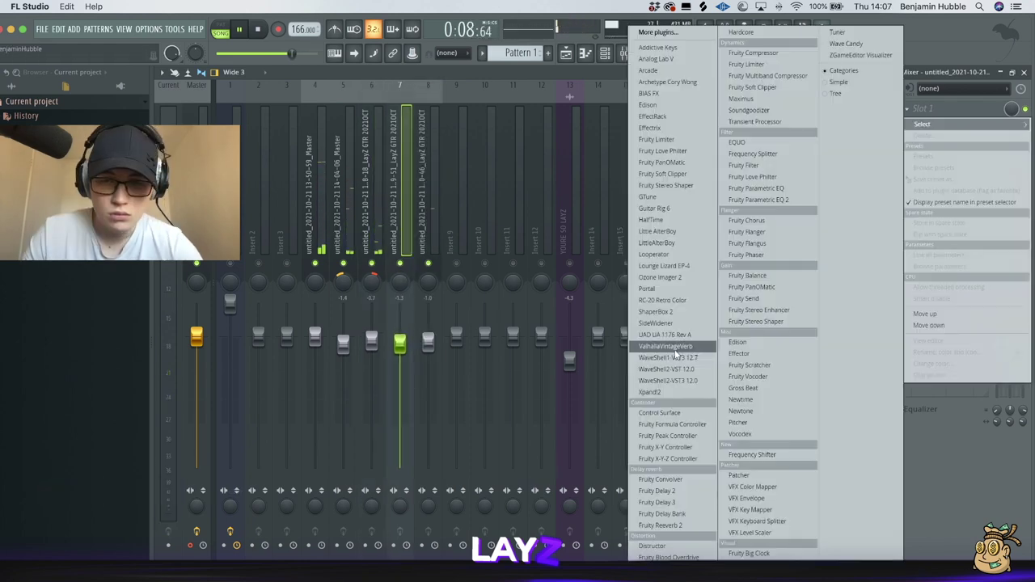
- Add ValhallaVintageVerb to the first effect slot of mixer insert 7 and solo that insert
left_click(675, 349)
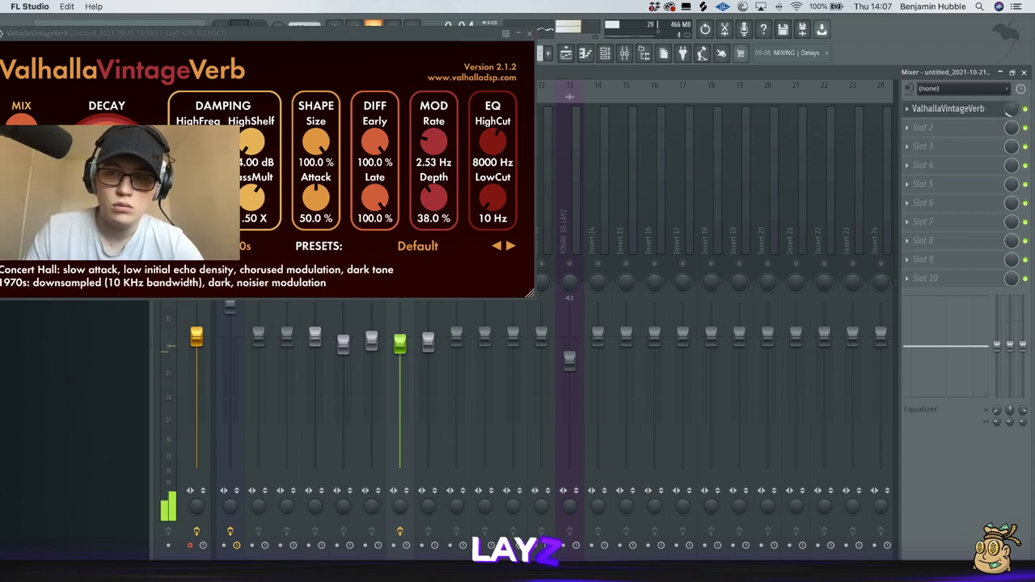
left_click(530, 34)
left_click(409, 260)
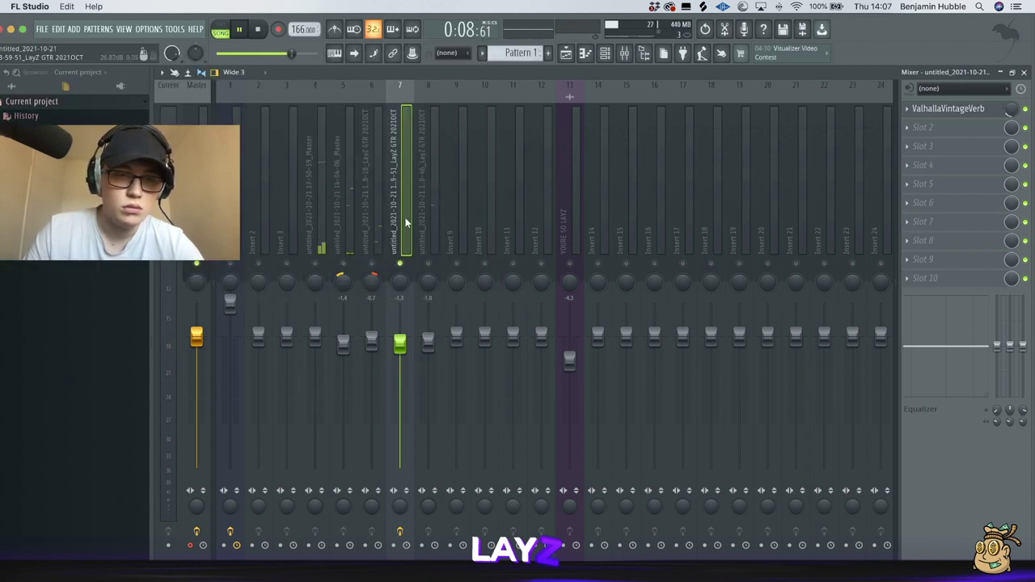
- Add ValhallaVintageVerb to the first effect slot of mixer insert 4 with a 1.90 s decay and a 17% mix level
left_click(317, 258)
left_click(943, 108)
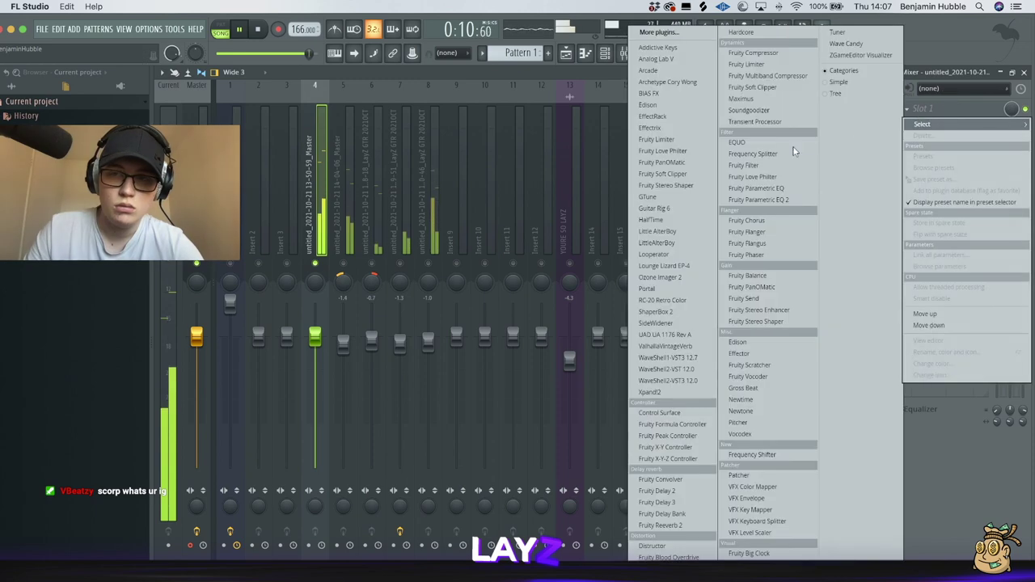
left_click(701, 348)
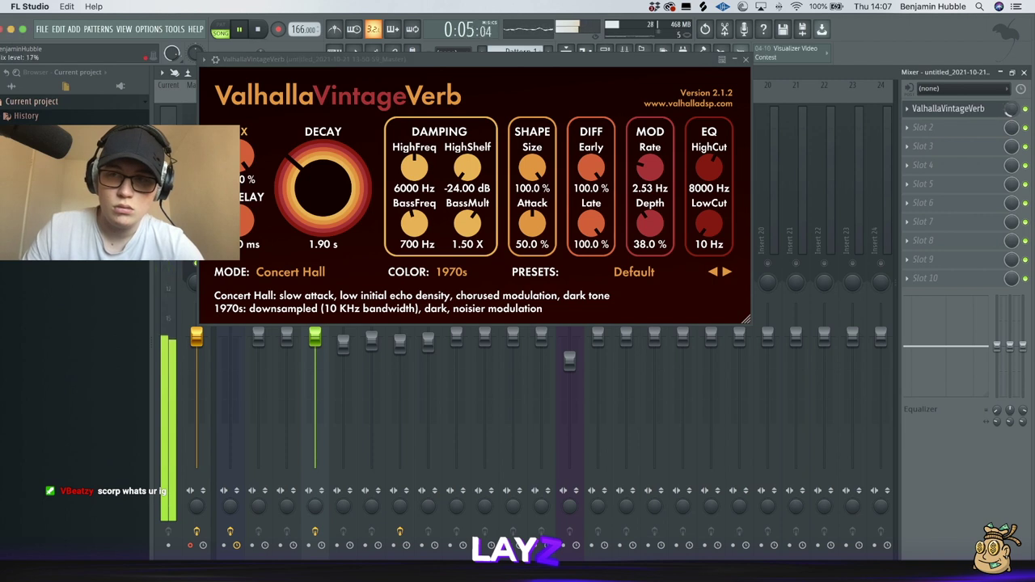
left_click(745, 60)
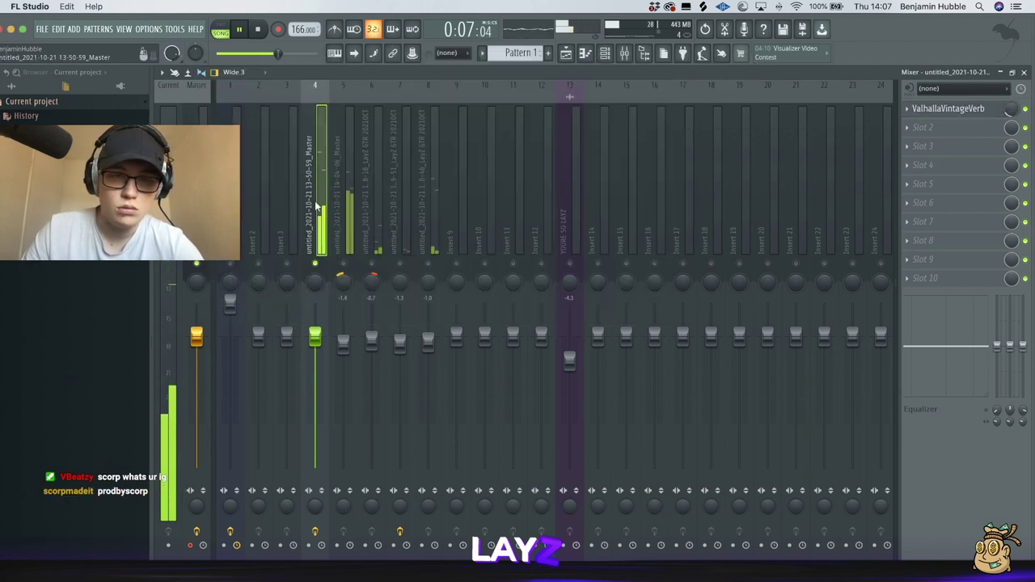
- Copy the ValhallaVintageVerb preset from mixer insert 4 onto inserts 5 and 6
left_click(908, 108)
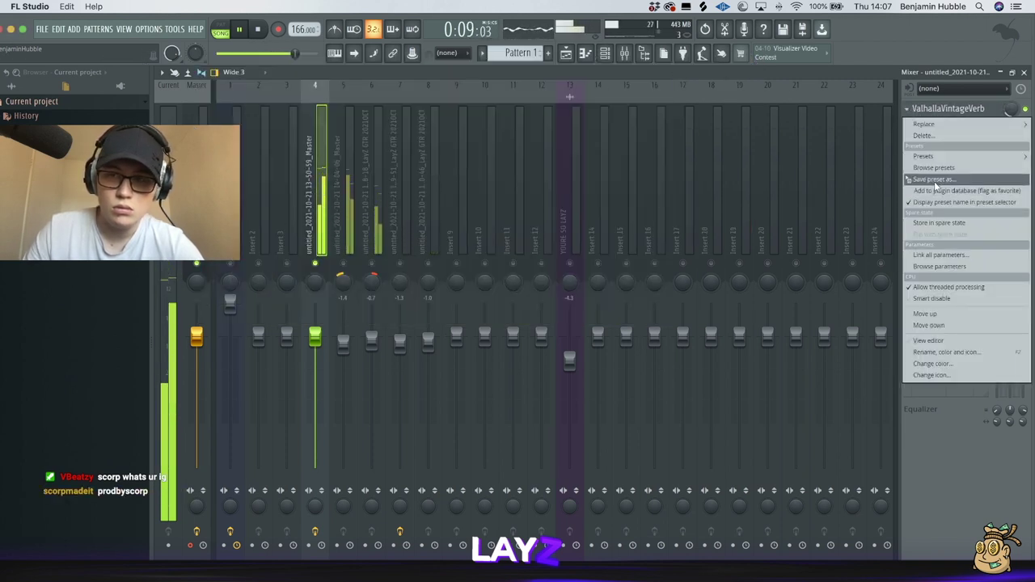
left_click_drag(936, 186, 346, 215)
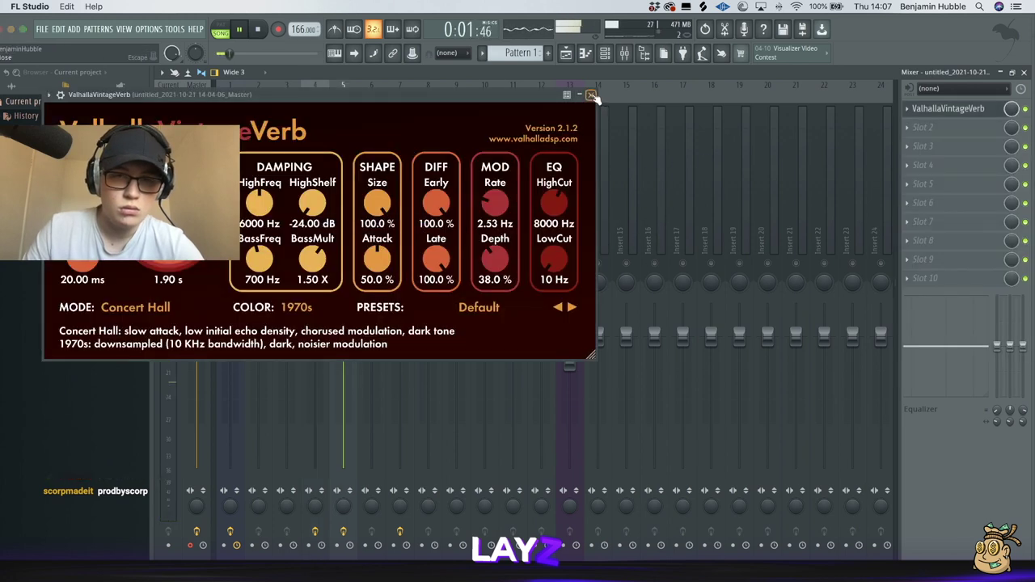
left_click(593, 95)
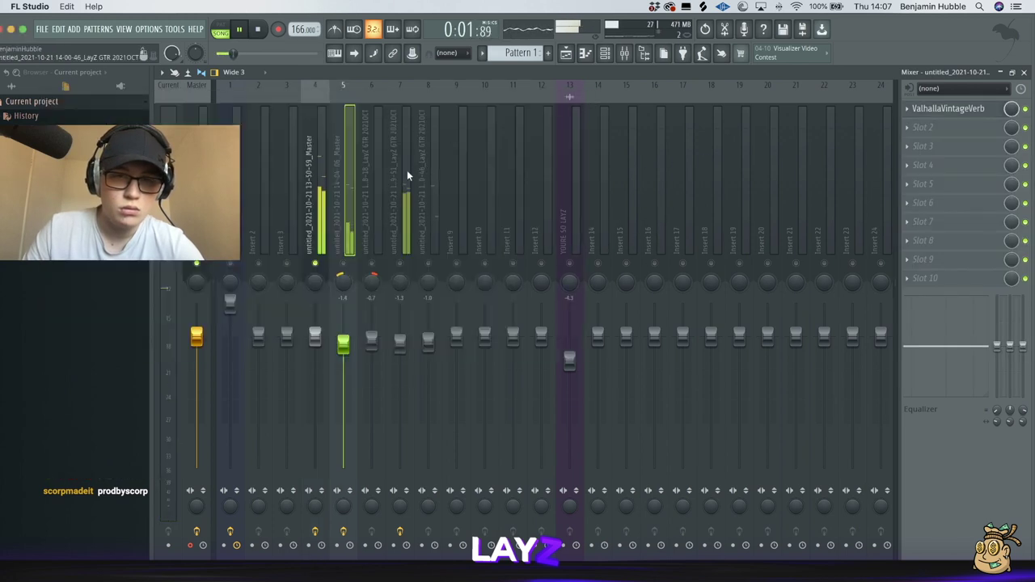
left_click(910, 112)
left_click_drag(909, 178, 371, 200)
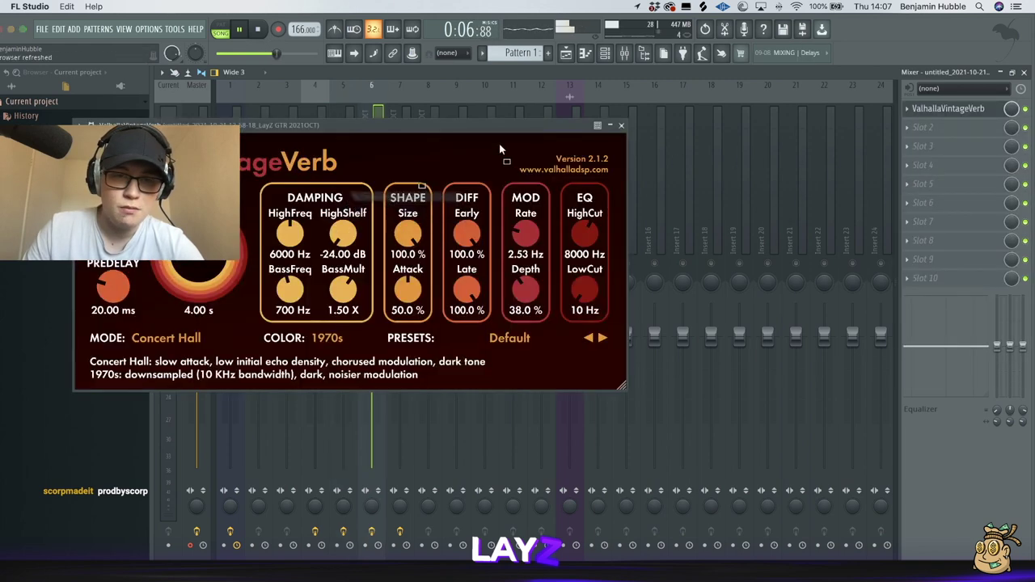
left_click(620, 127)
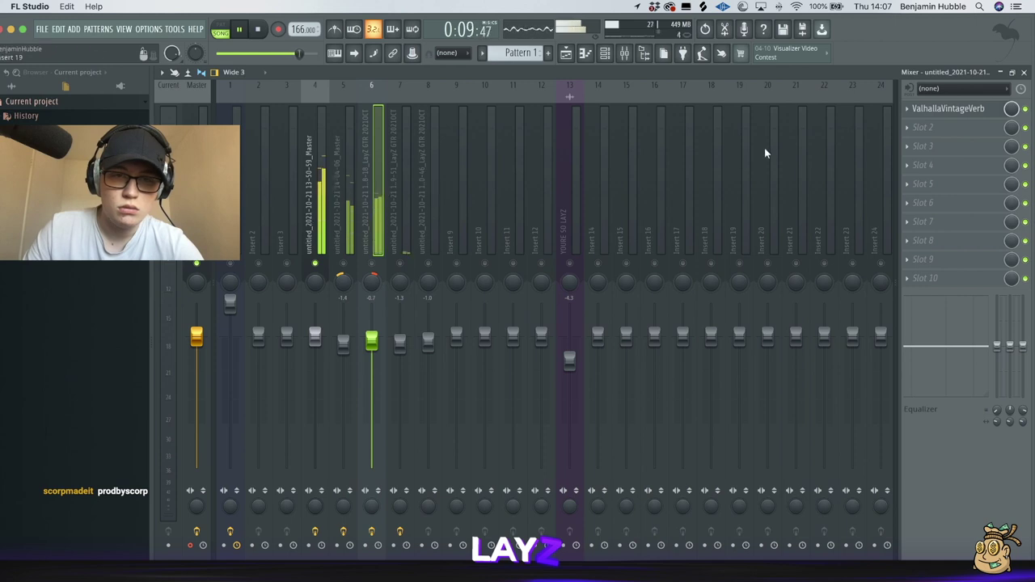
- Copy the ValhallaVintageVerb preset from mixer insert 6 onto insert 7
left_click(911, 110)
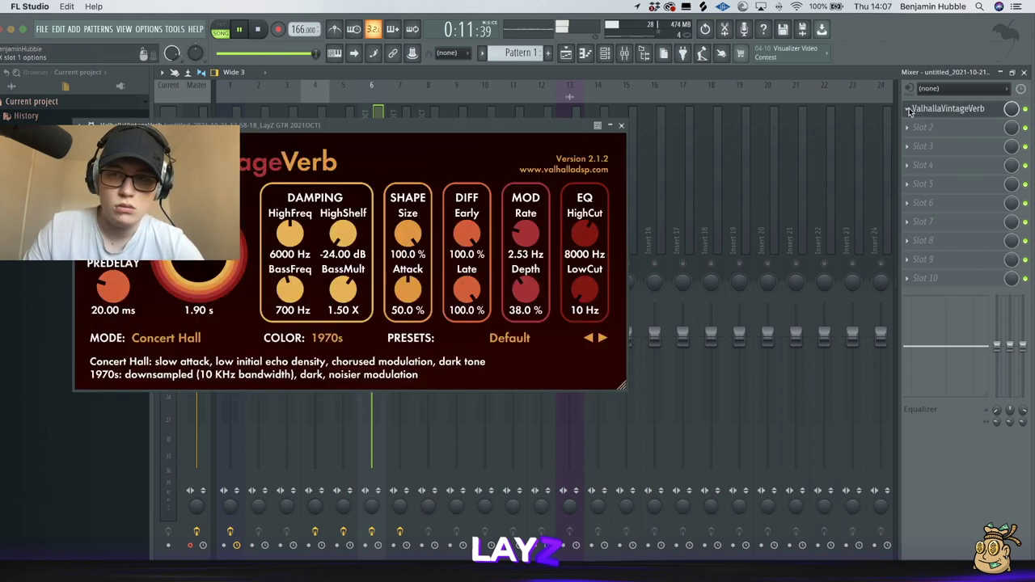
left_click(911, 110)
left_click(934, 179)
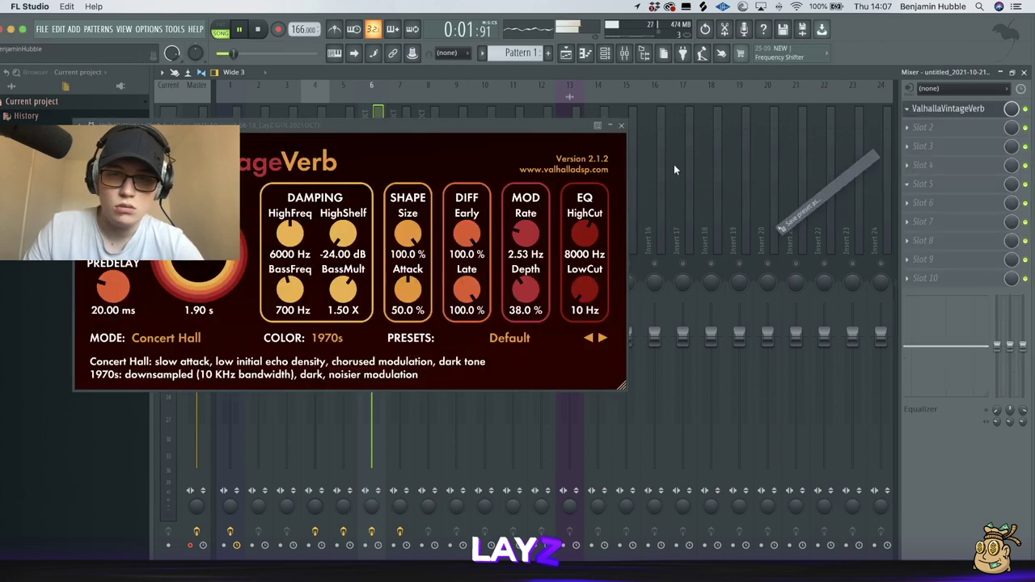
left_click_drag(396, 110, 403, 107)
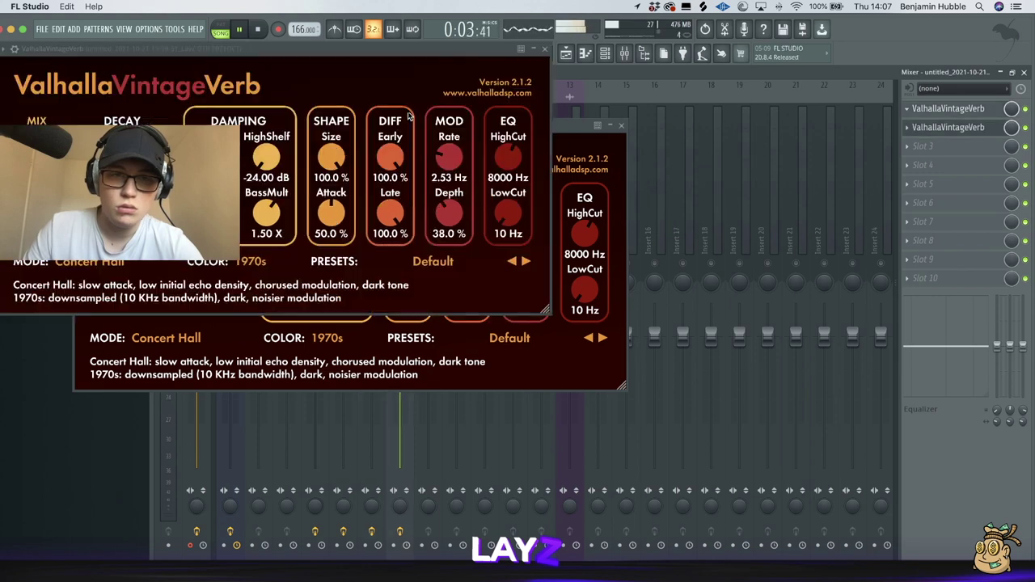
left_click(622, 126)
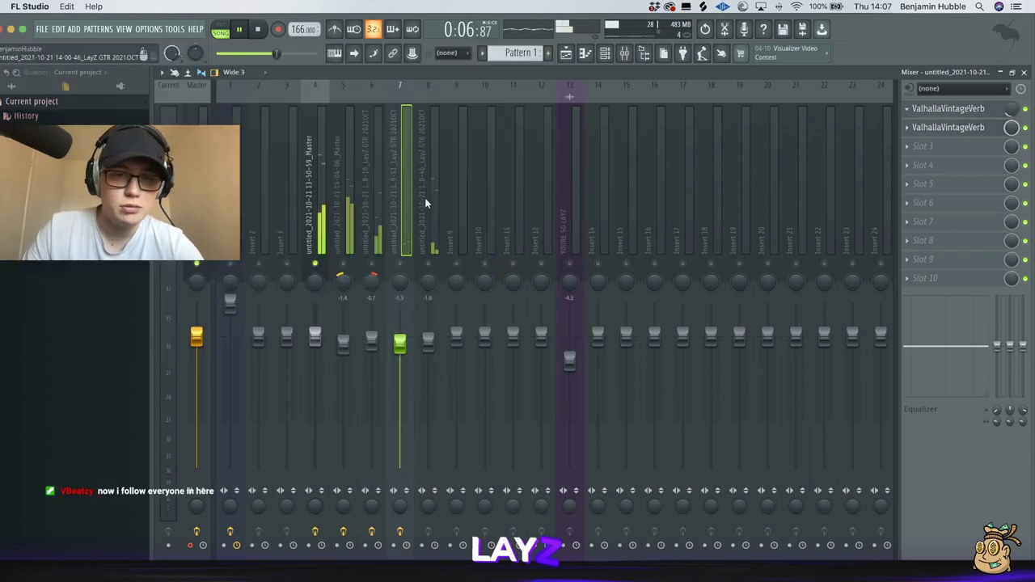
- Delete the duplicate ValhallaVintageVerb from the second effect slot of mixer insert 7
left_click(431, 217)
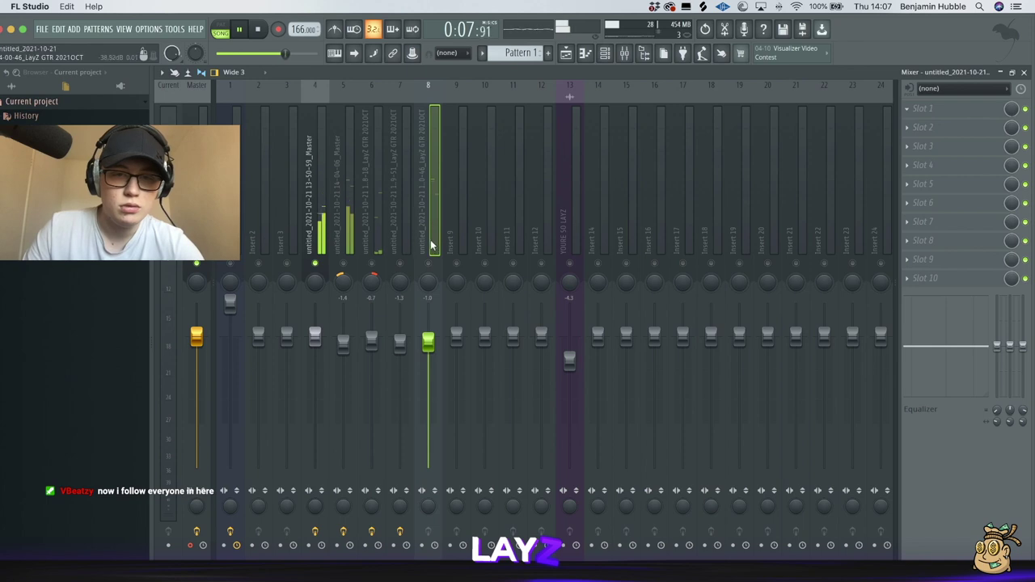
left_click(406, 226)
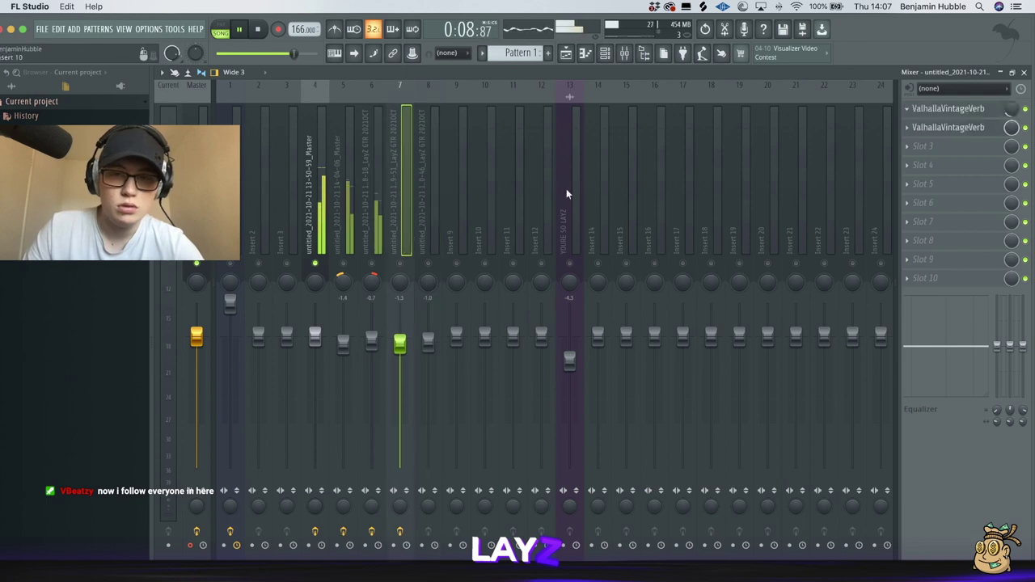
left_click(908, 128)
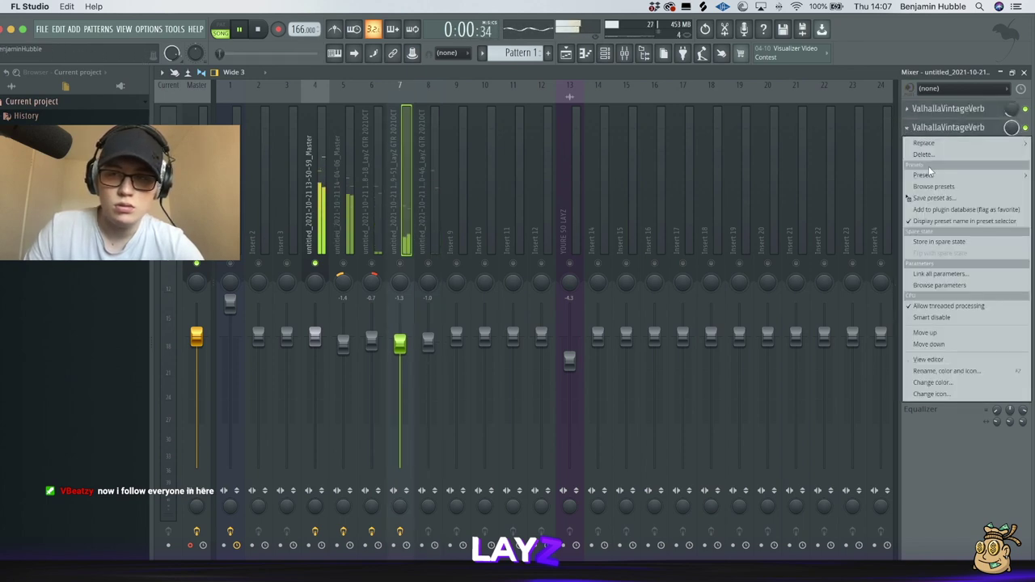
left_click(930, 155)
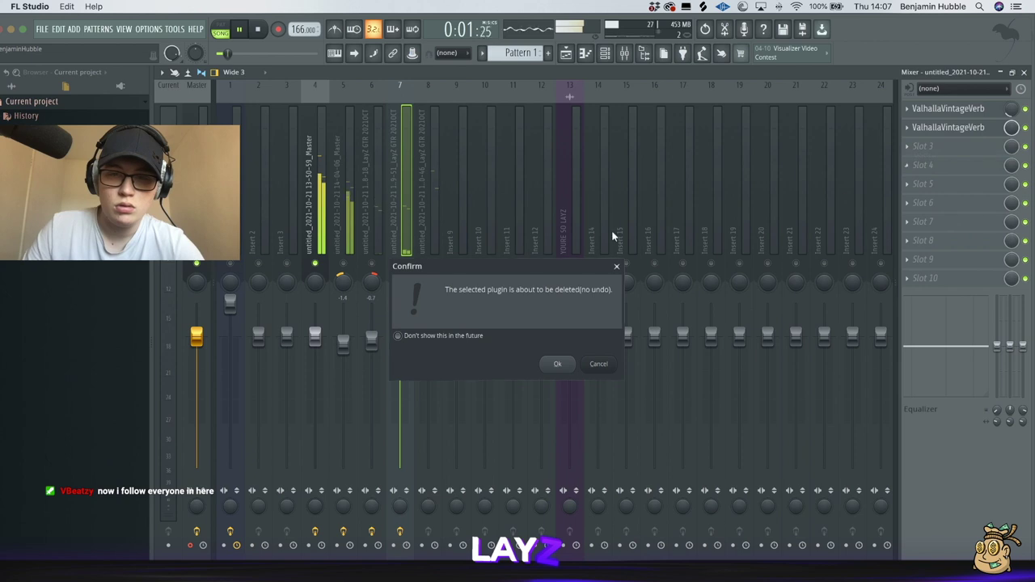
left_click(557, 364)
- Copy the ValhallaVintageVerb preset from mixer insert 7 onto insert 8
left_click(910, 109)
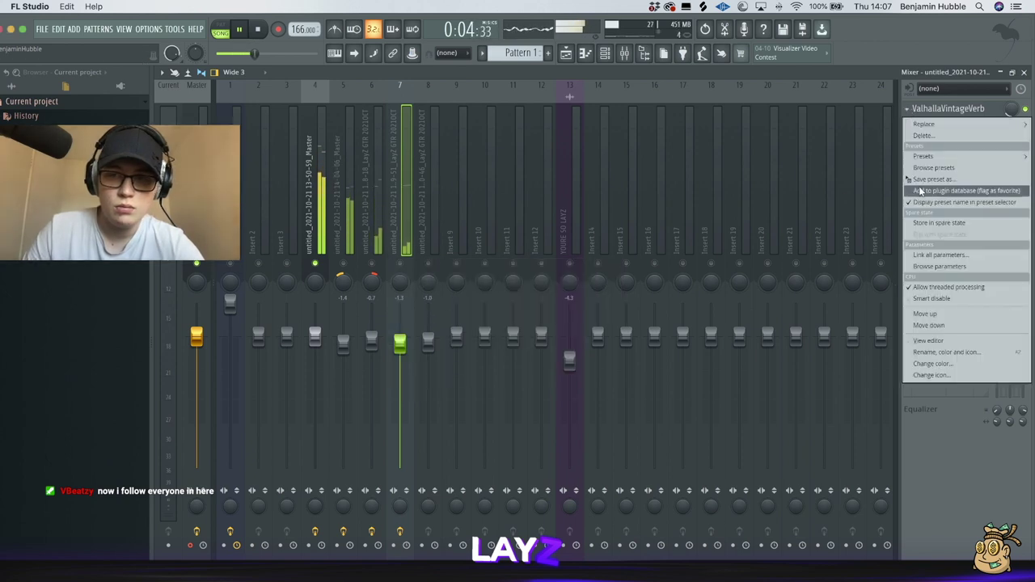
left_click(938, 185)
left_click_drag(430, 235, 430, 220)
left_click(560, 64)
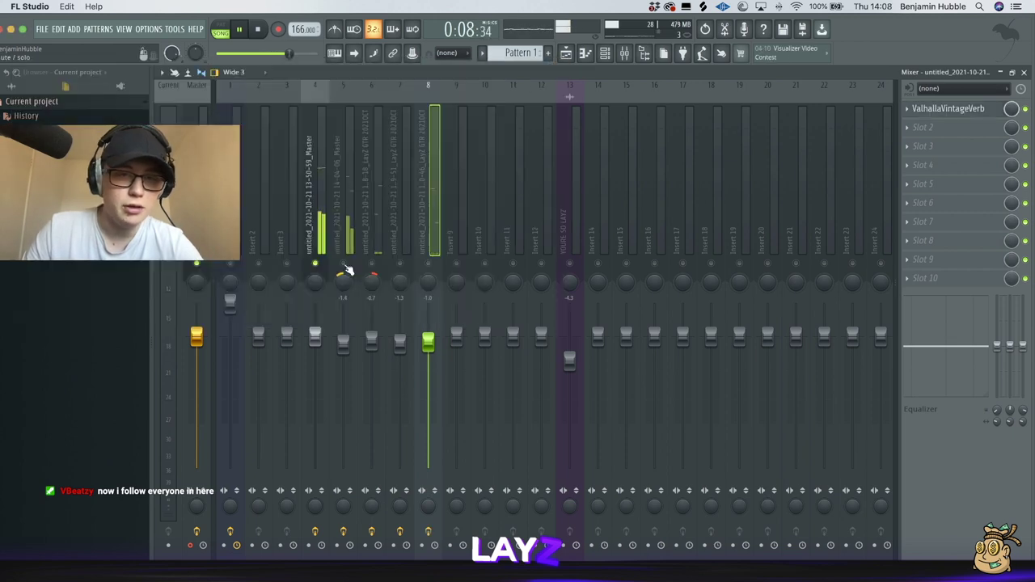
- Adjust the reverb mix levels on inserts 5 to 8, soloing inserts 5 and 6 in turn and setting insert 7 to 11%
left_click(342, 271)
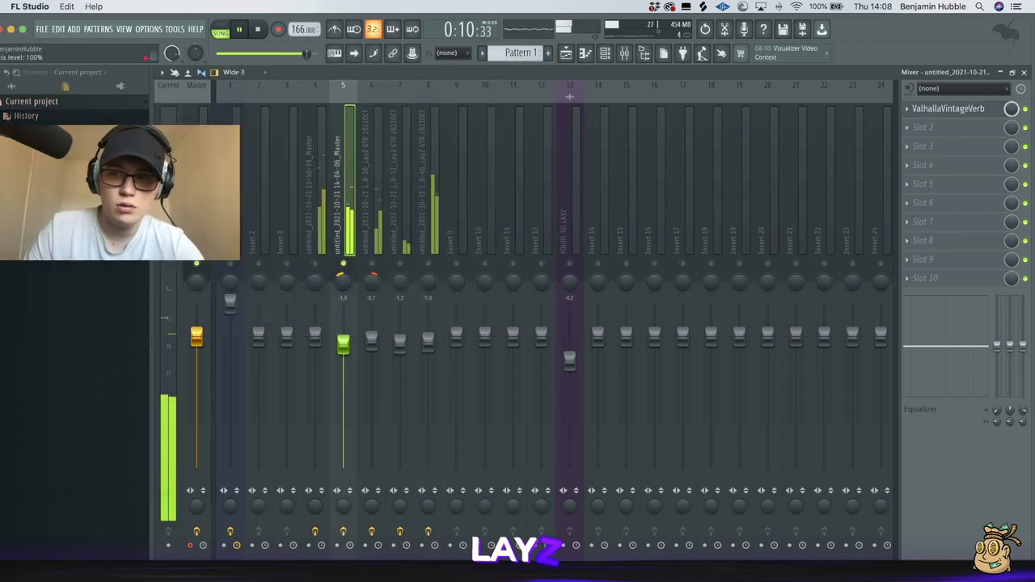
left_click(374, 247)
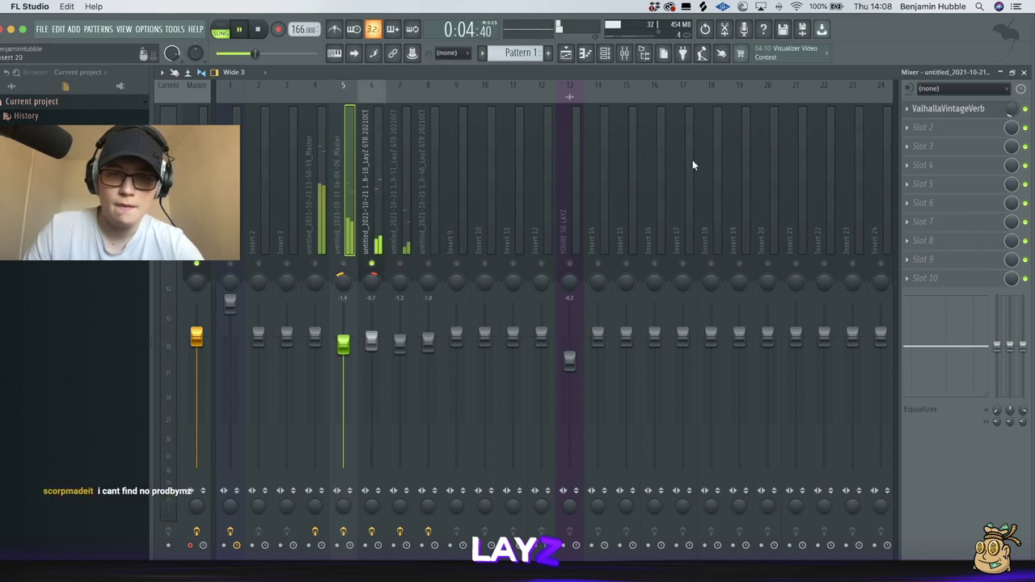
left_click(383, 191)
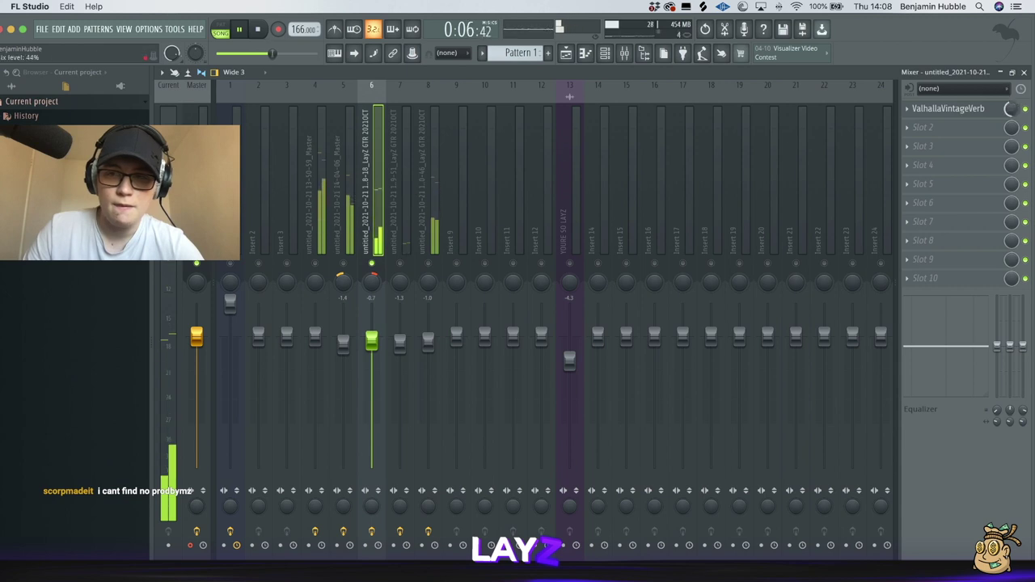
left_click(402, 223)
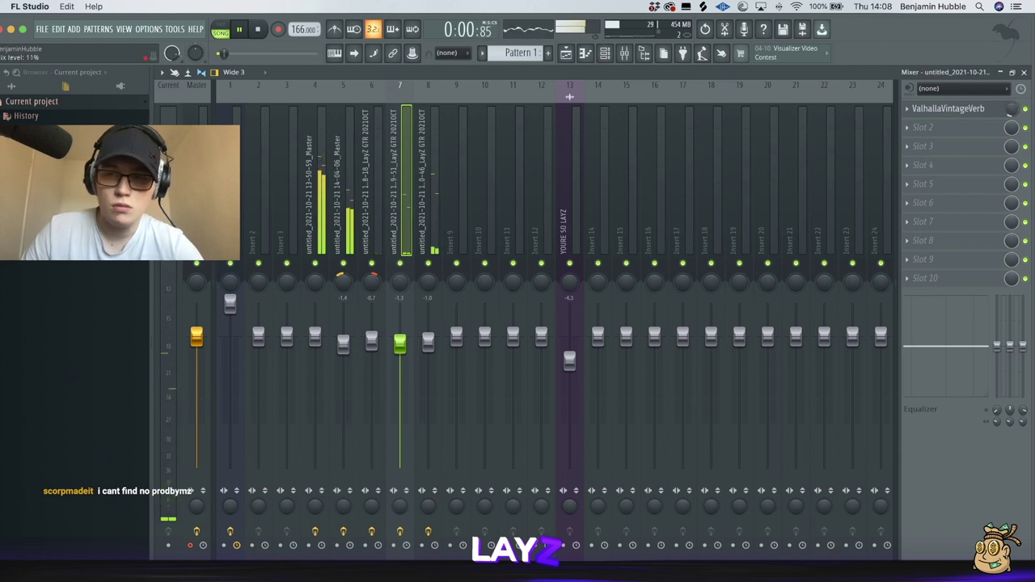
left_click(437, 191)
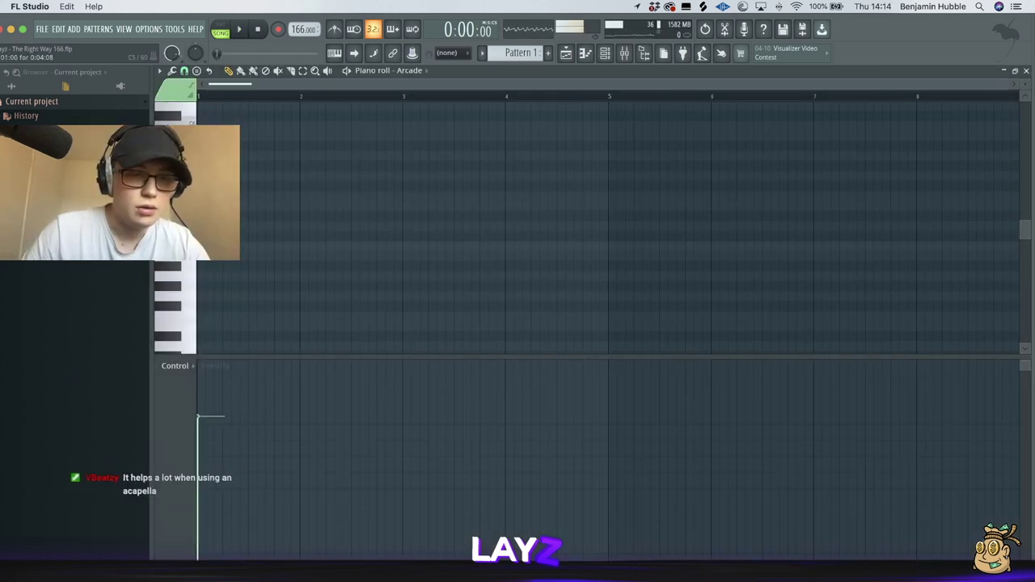
- Place B5 notes at bars 3 and 7 and C6 notes at bars 4 and 8 in the Arcade piano roll, checking with playback
key("space")
key("space")
key("space")
left_click_drag(224, 207, 261, 208)
key("space")
key("space")
key("space")
key("space")
key("space")
left_click_drag(324, 177, 497, 135)
key("space")
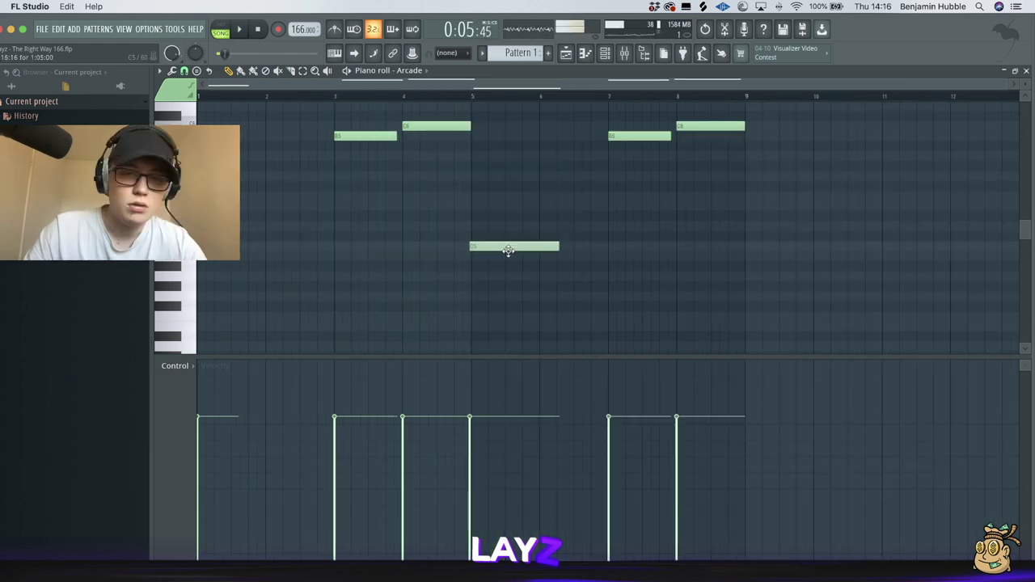
- Try an extra A5 note at bar 6 of the Arcade melody with playback, and delete it
left_click_drag(509, 250, 563, 157)
key("space")
key("space")
key("space")
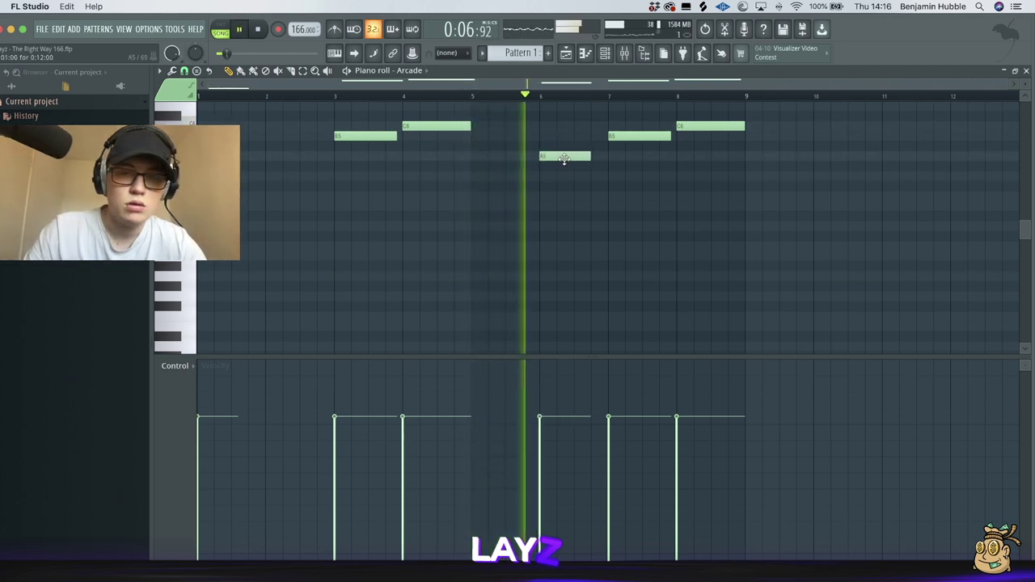
right_click(565, 158)
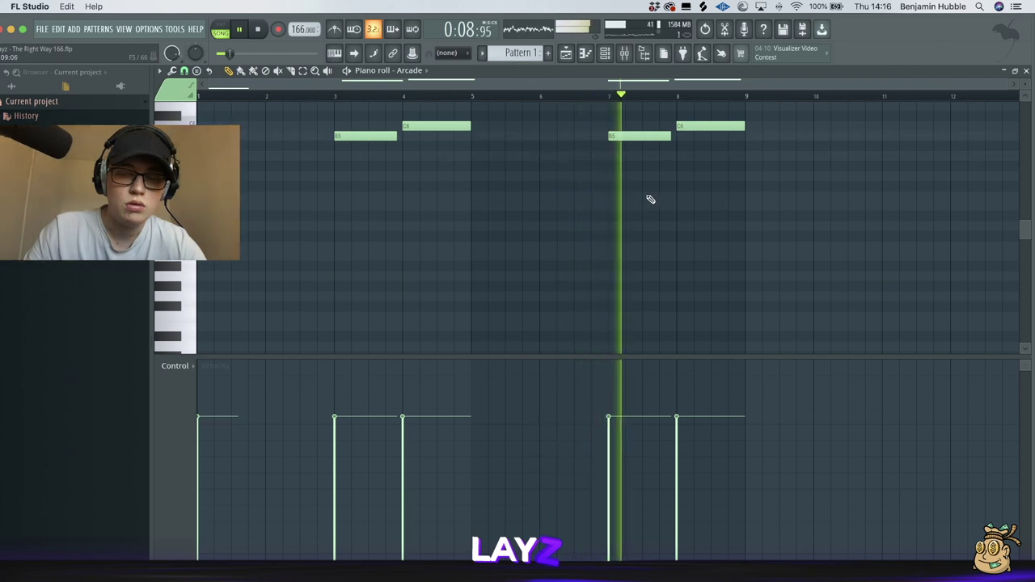
- Add Fruity Parametric EQ 2 to the first effect slot of the Arcade mixer insert 9
left_click(566, 52)
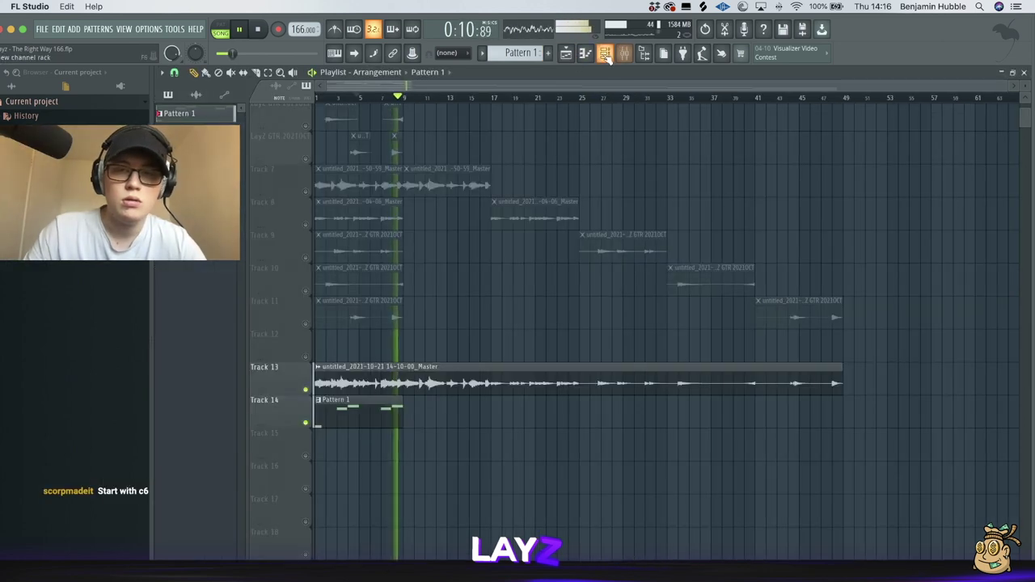
left_click(605, 52)
key("space")
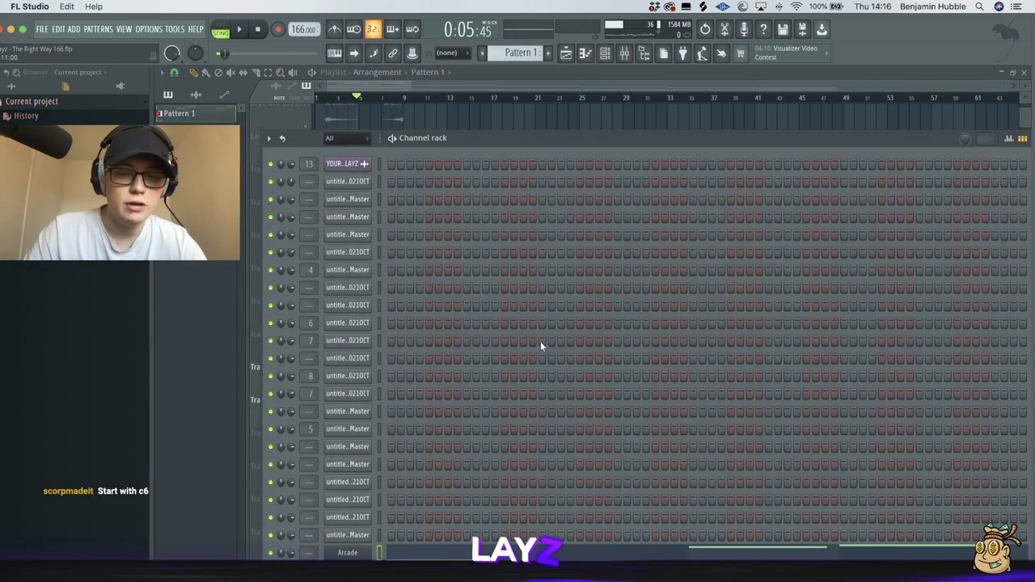
left_click(626, 53)
left_click(462, 196)
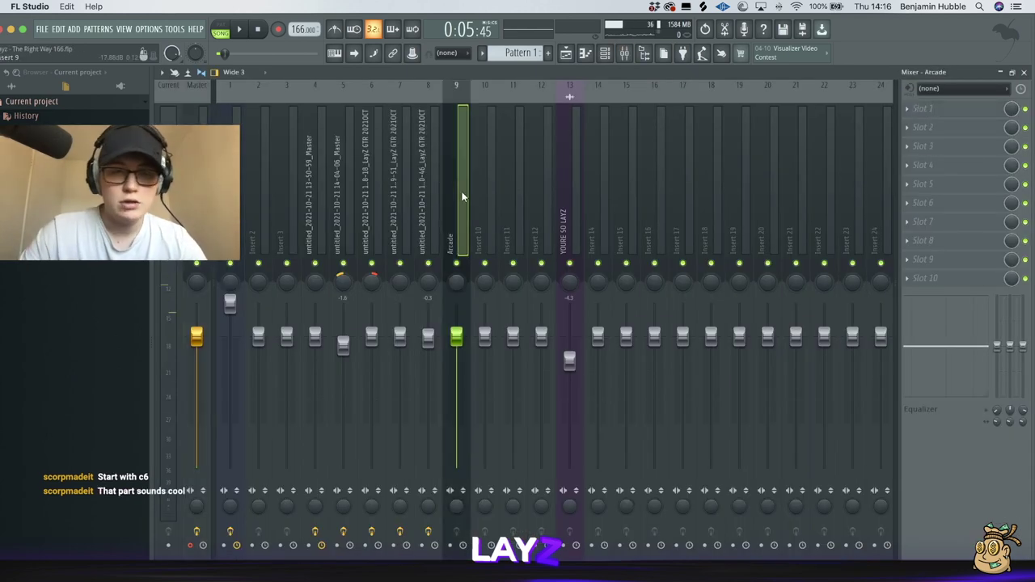
left_click(906, 113)
mouse_move(938, 124)
left_click(789, 199)
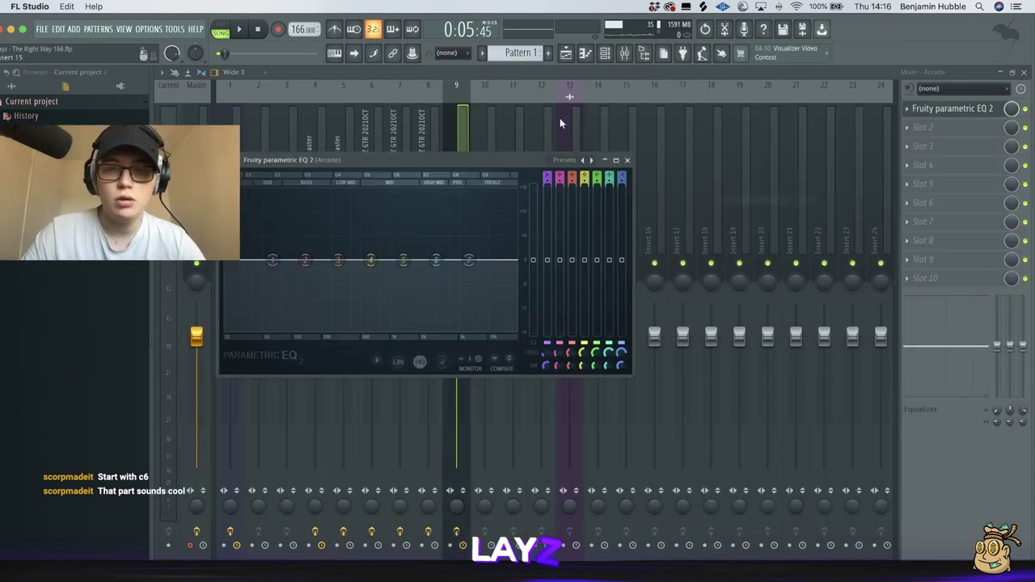
- Apply the 20Hz + 18kHz cut preset to the Arcade EQ and move both cut bands inward to keep only the mids
key("space")
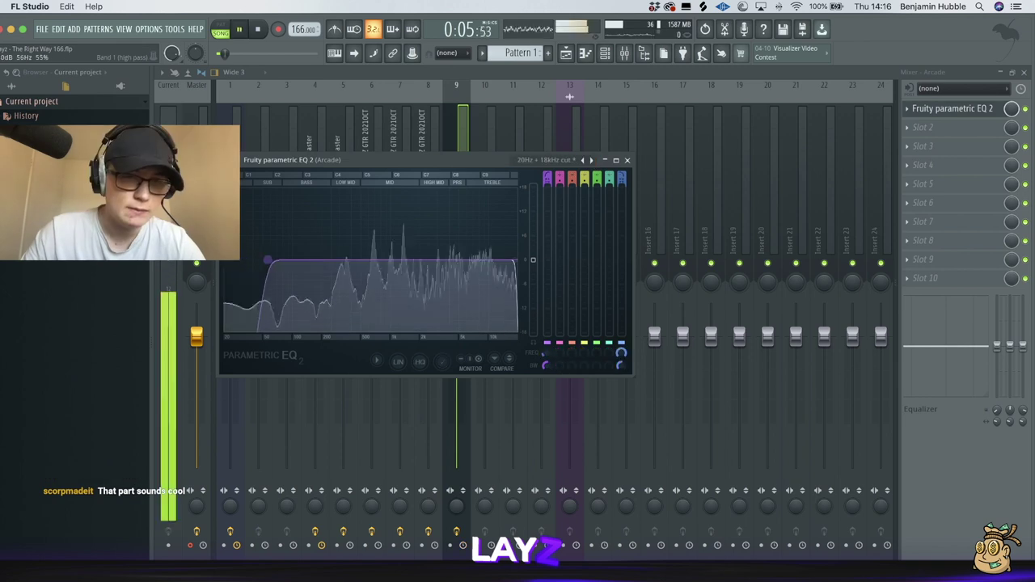
left_click_drag(518, 275, 443, 262)
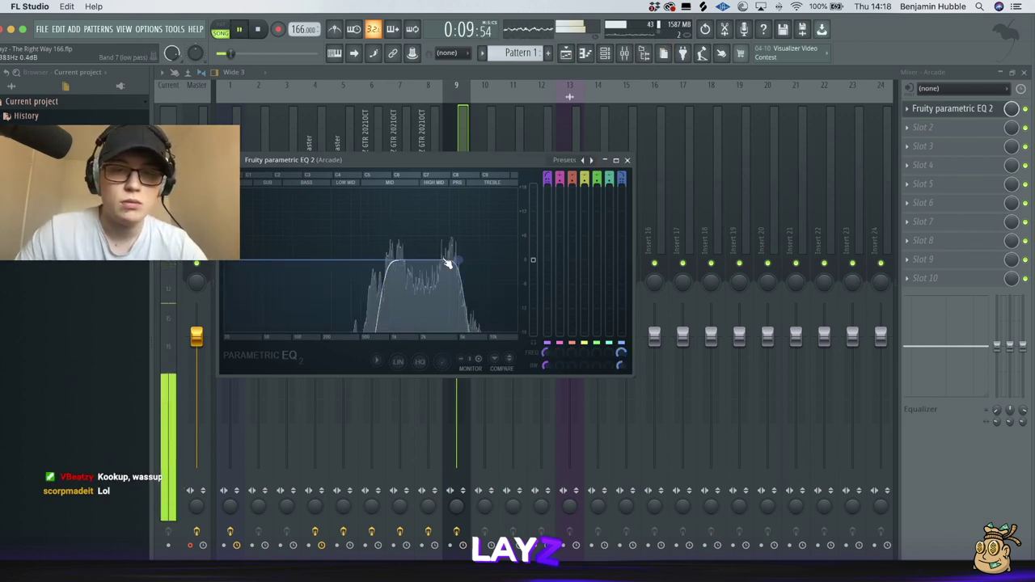
left_click_drag(387, 261, 370, 260)
left_click_drag(459, 260, 443, 261)
left_click_drag(371, 260, 357, 259)
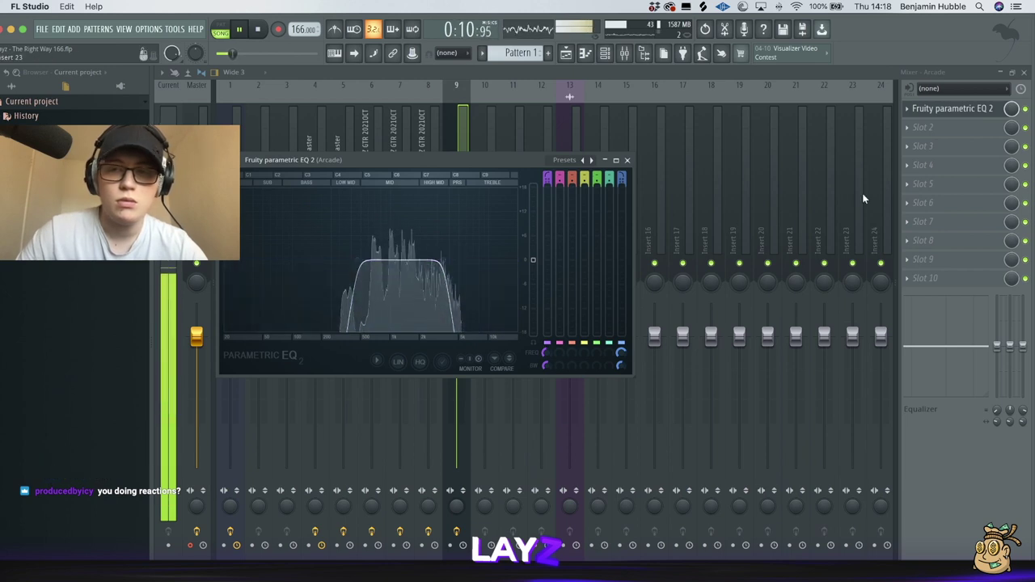
- Add ValhallaVintageVerb to the third effect slot of the Arcade insert and adjust its decay to about 1.18 s
left_click(923, 146)
left_click(665, 346)
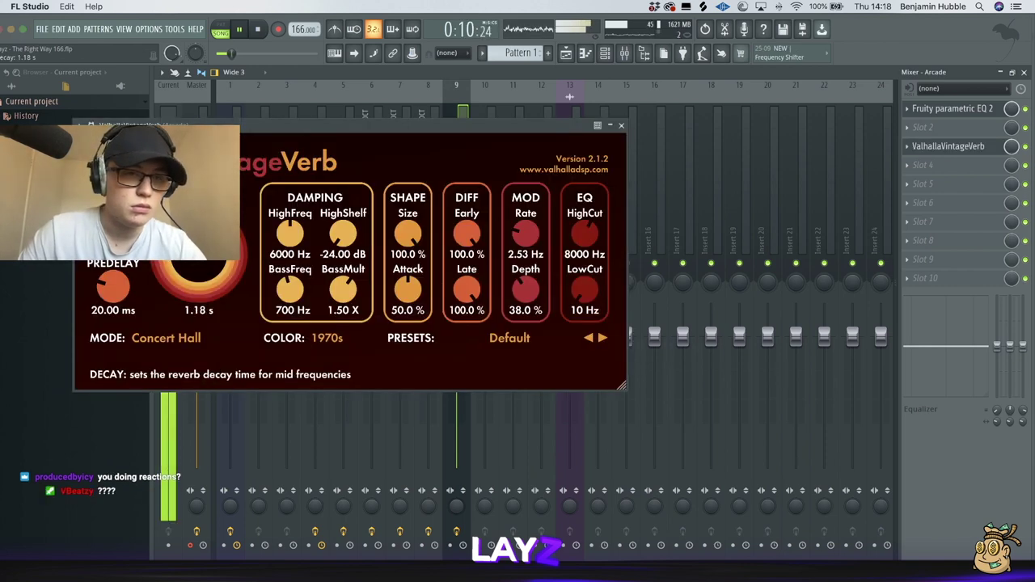
left_click_drag(195, 242, 195, 254)
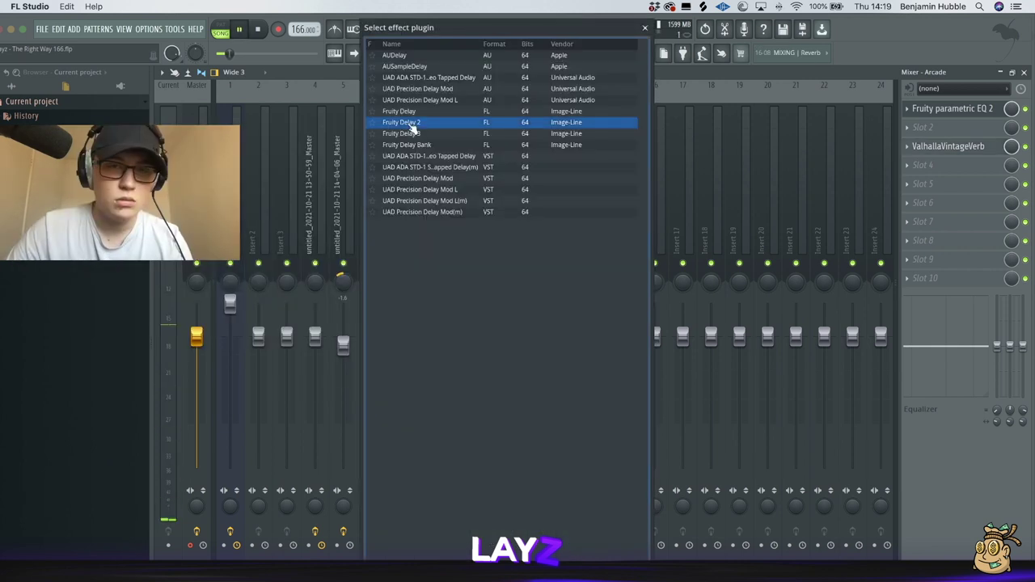
- Add Fruity Delay 3 to the fourth Arcade effect slot with 1/8 delay time, ping pong mode and output wet at 23.6%
double_click(408, 135)
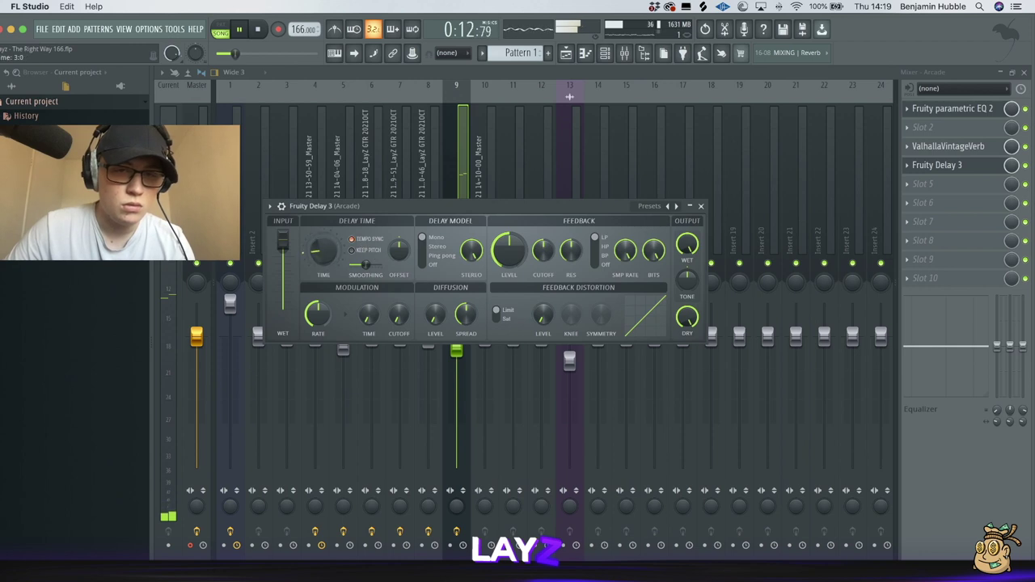
right_click(326, 255)
mouse_move(367, 277)
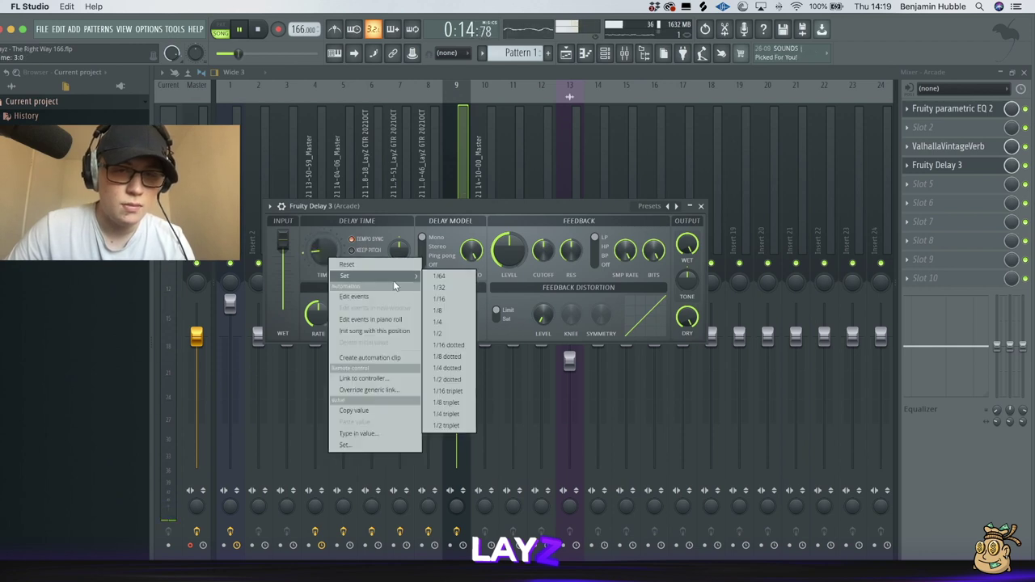
left_click(463, 312)
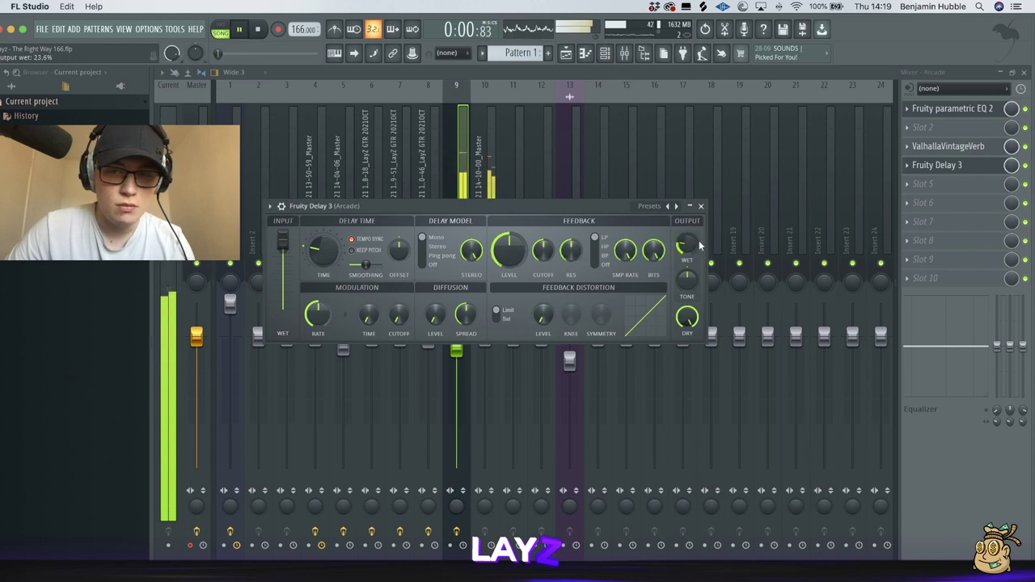
left_click(436, 258)
left_click(702, 207)
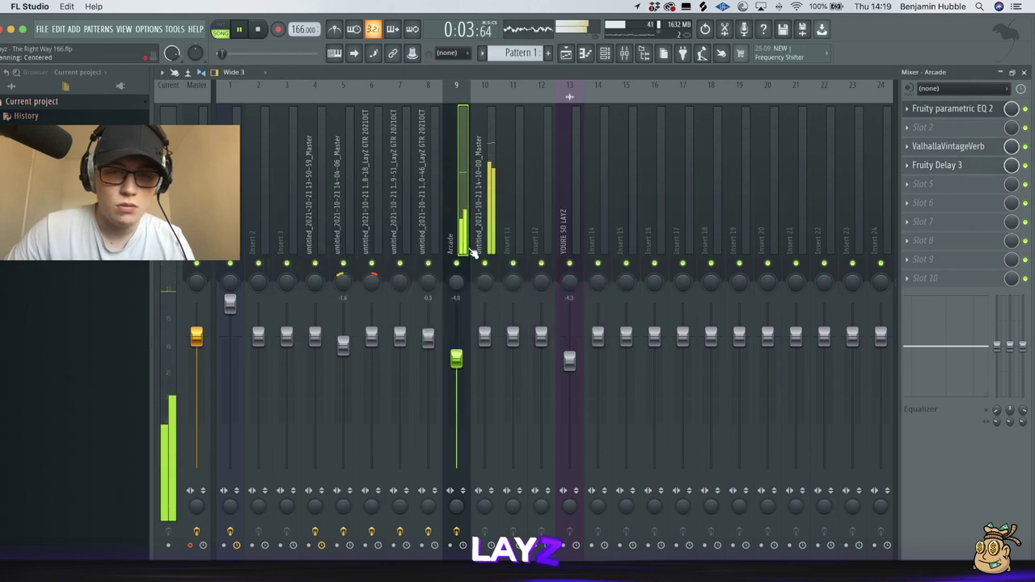
- Add Fruity PanOMatic to the sixth effect slot of the Arcade insert and close its window
left_click(933, 219)
left_click(657, 32)
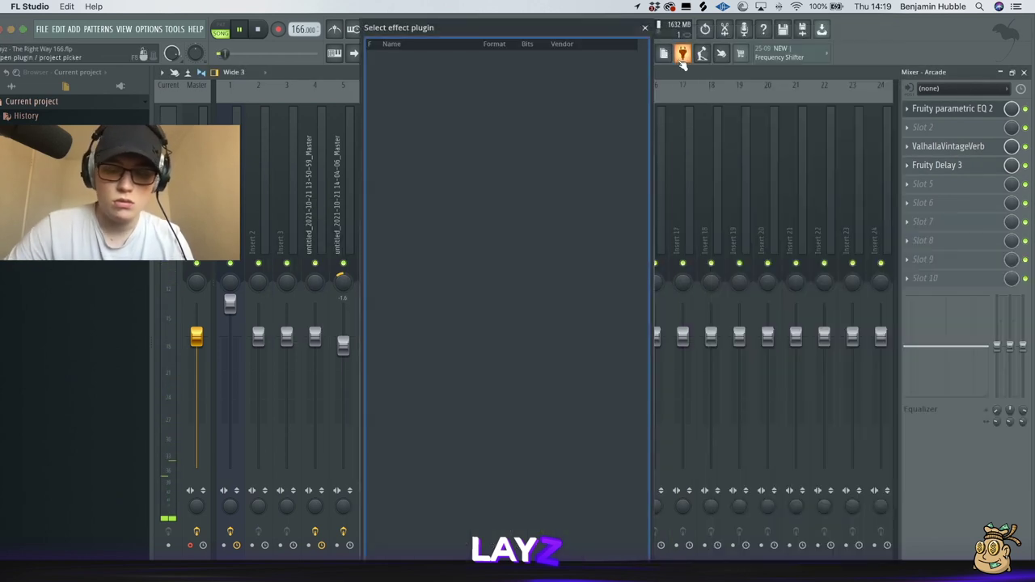
double_click(407, 78)
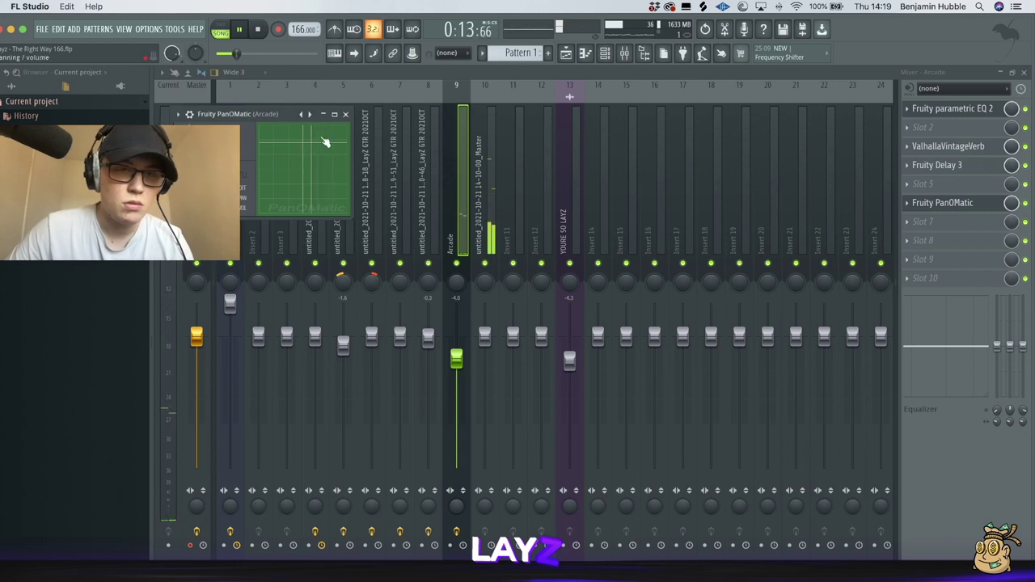
left_click(346, 116)
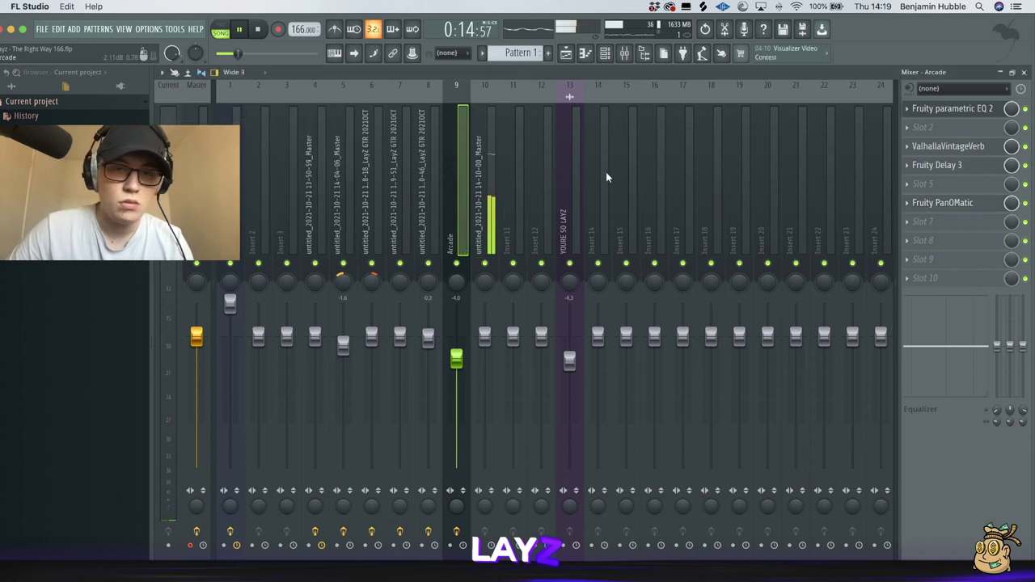
- Raise the Arcade mixer insert's volume to -1.3 dB
left_click(566, 54)
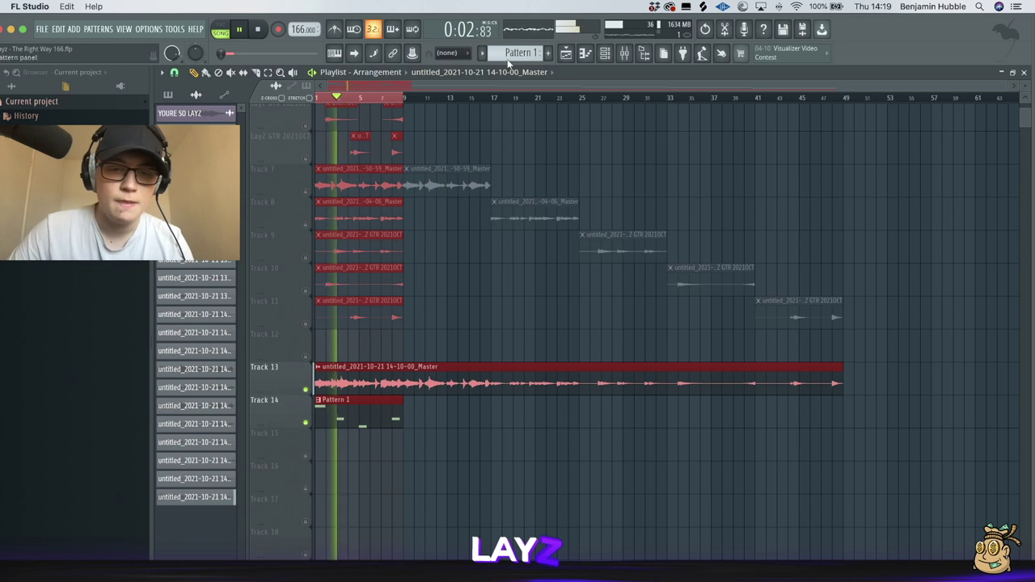
left_click(624, 53)
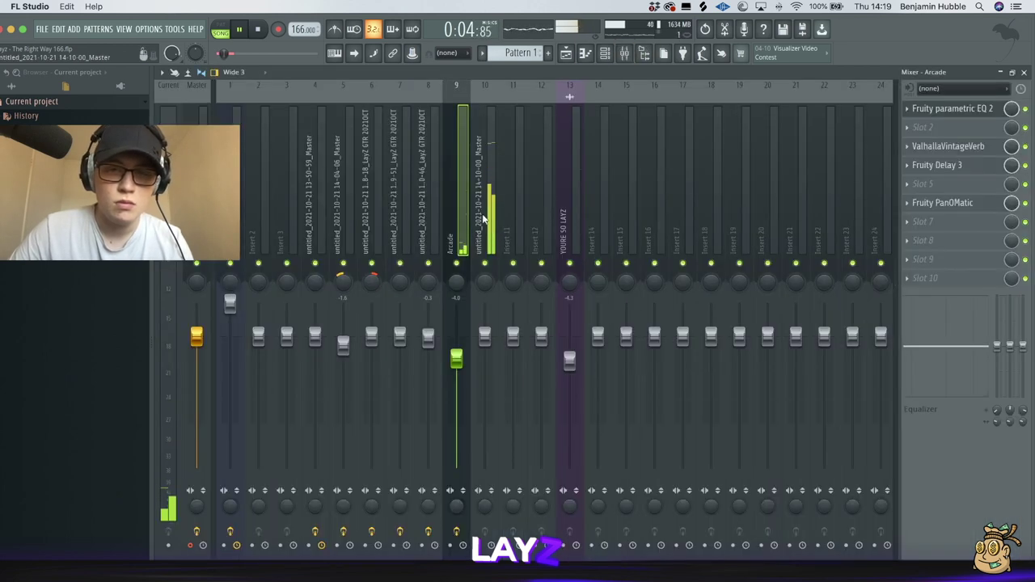
left_click(483, 219)
left_click(456, 362)
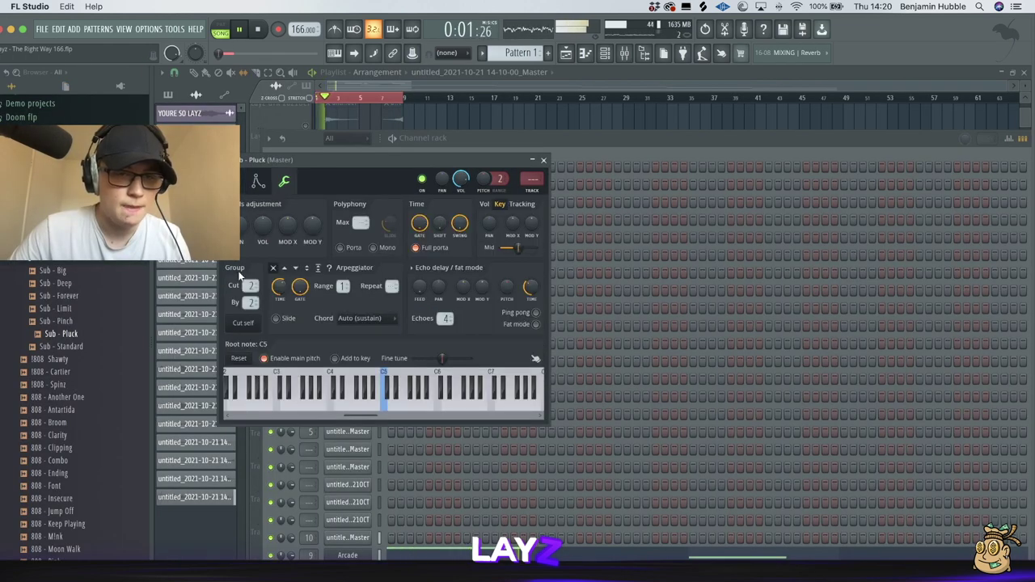
- Set the Sub - Pluck channel's sample start offset to 2% and open its piano roll
left_click(241, 182)
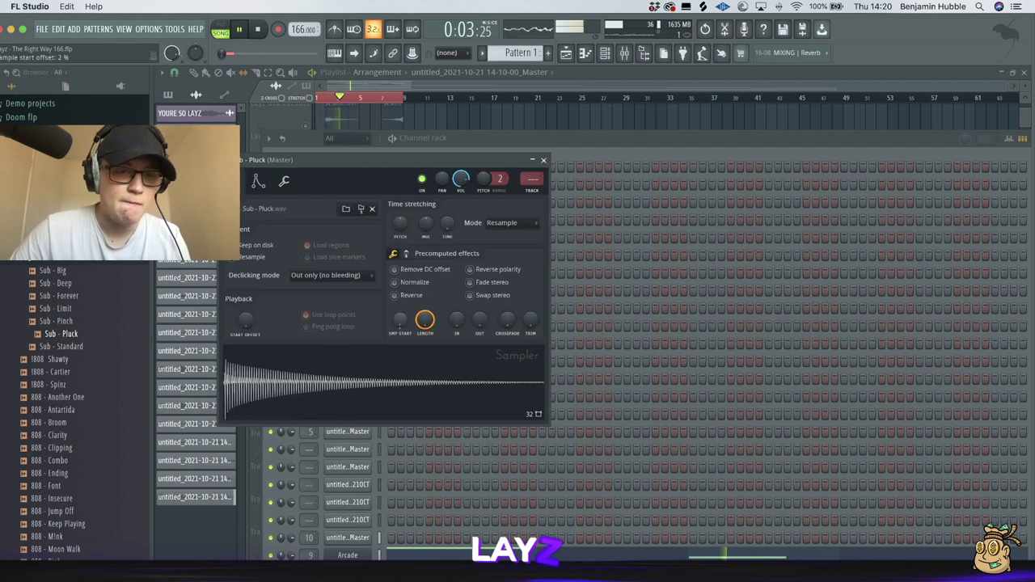
left_click(544, 161)
right_click(368, 451)
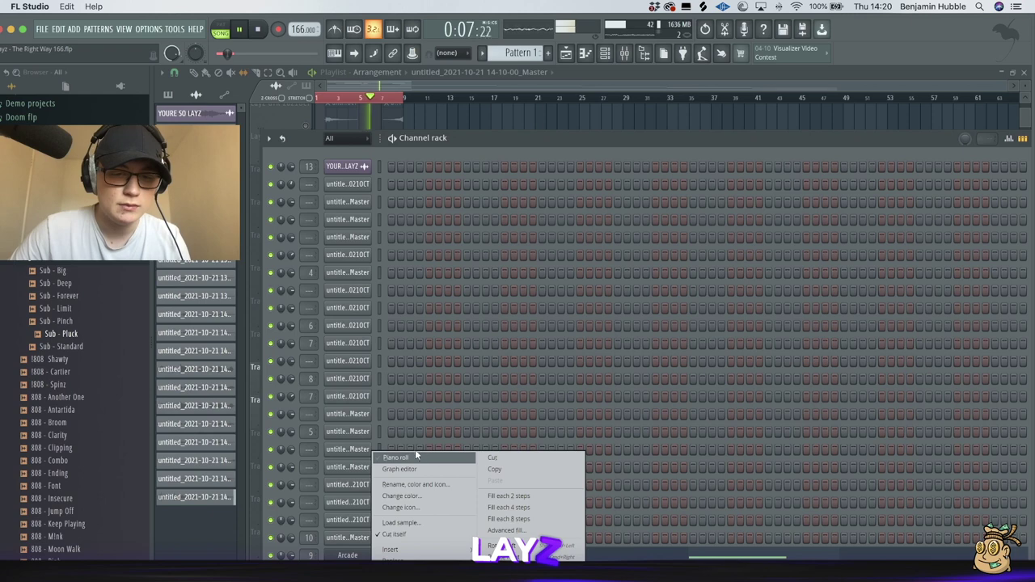
left_click(416, 454)
key("space")
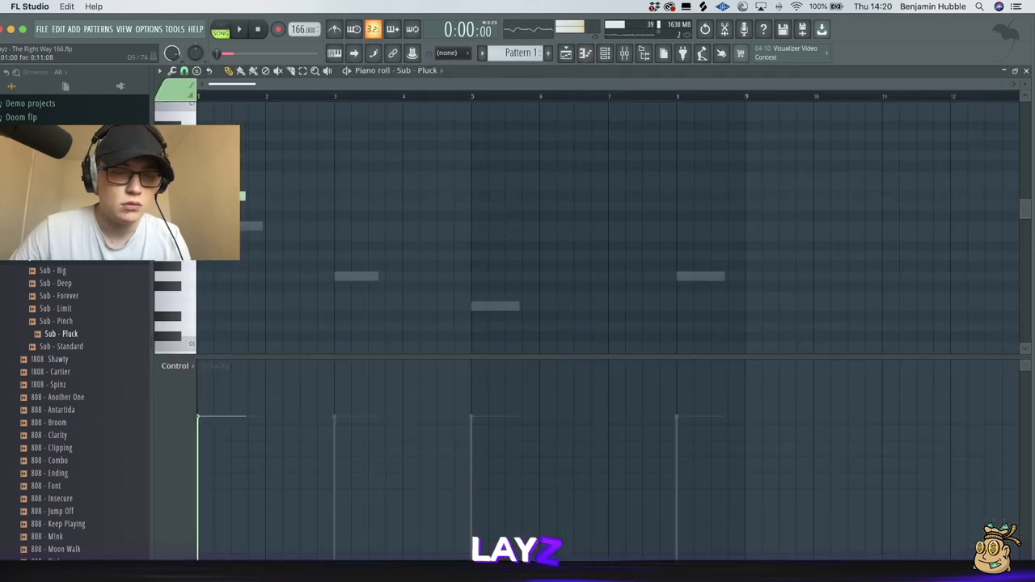
- Place the first Sub - Pluck note on D6 at bar 1, checking its pitch against playback
right_click(244, 206)
key("space")
key("space")
key("space")
left_click(229, 197)
key("ctrl+z")
key("space")
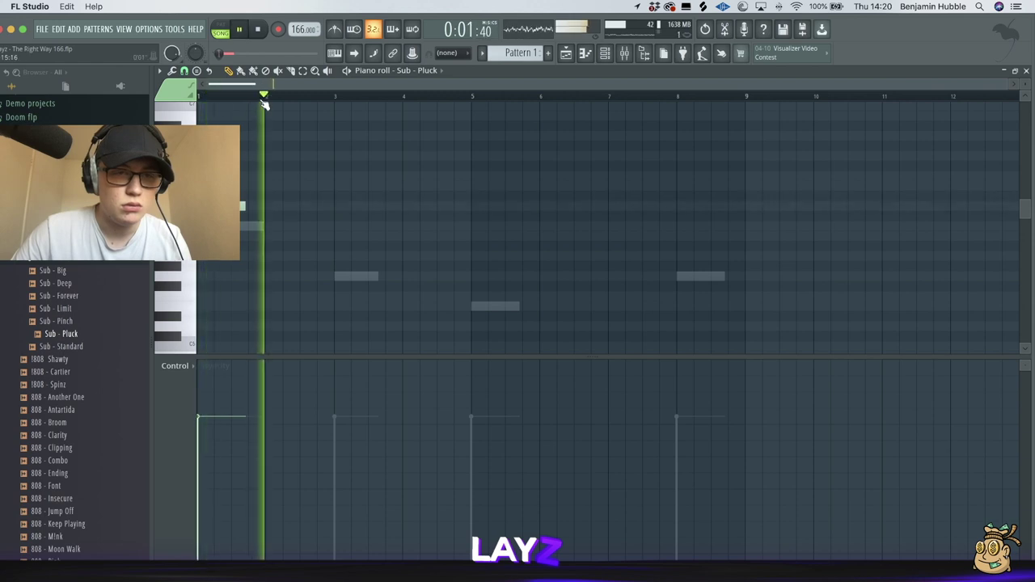
- Add an F6 Sub - Pluck note at bar 3 and play the loop back
key("space")
left_click(334, 176)
mouse_move(347, 177)
left_mouse_down()
mouse_move(374, 181)
mouse_move(347, 179)
left_mouse_up()
key("space")
key("space")
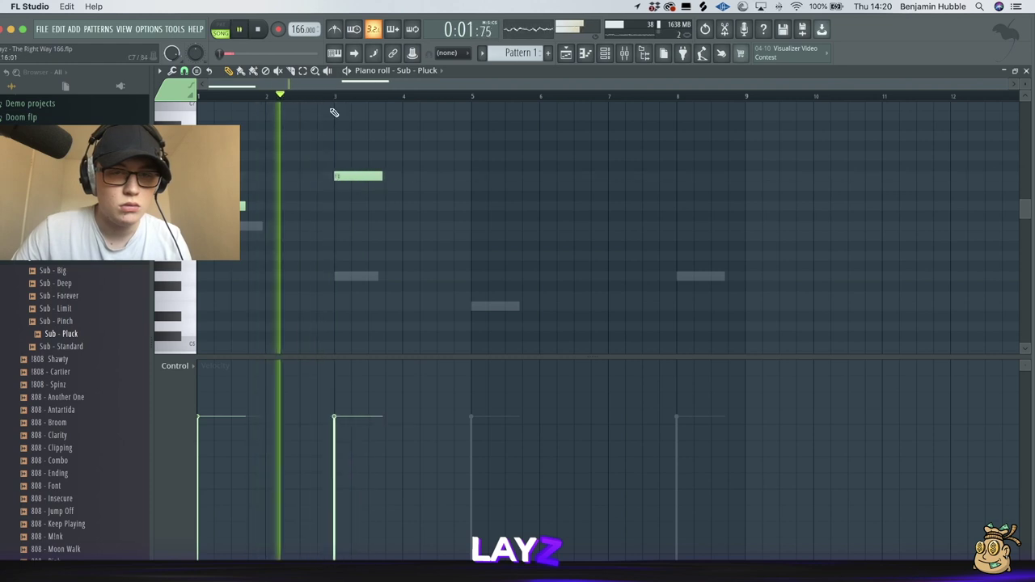
- Add an A6 Sub - Pluck note at bar 5 and play the loop from there
scroll(381, 201, "up", 2)
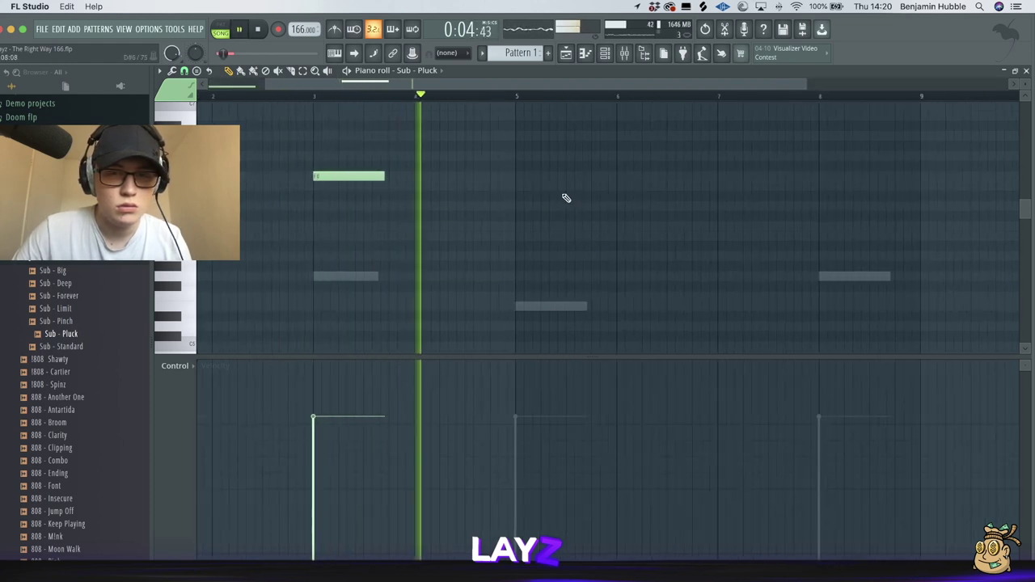
scroll(553, 195, "down", 1)
key("space")
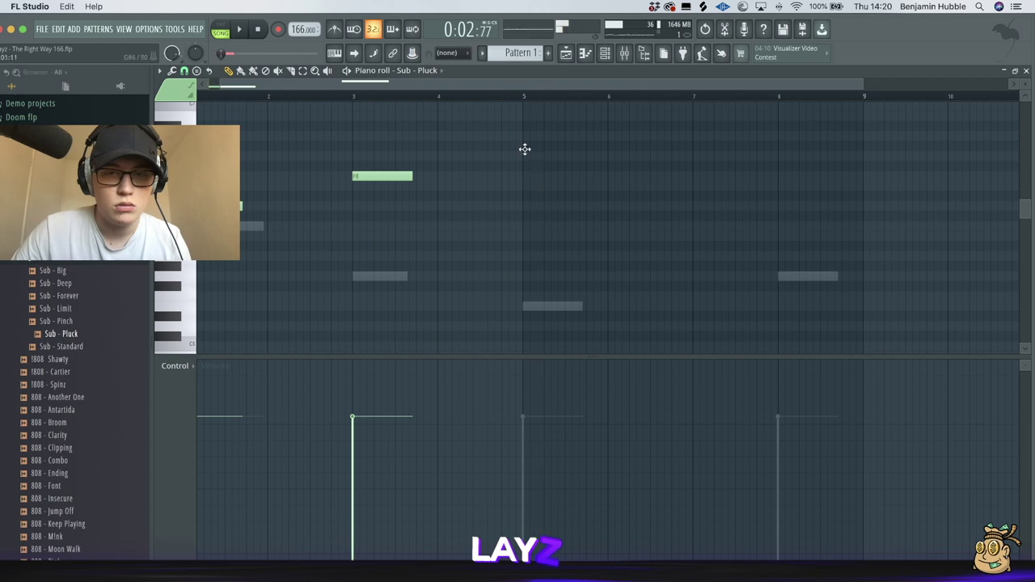
left_click(519, 96)
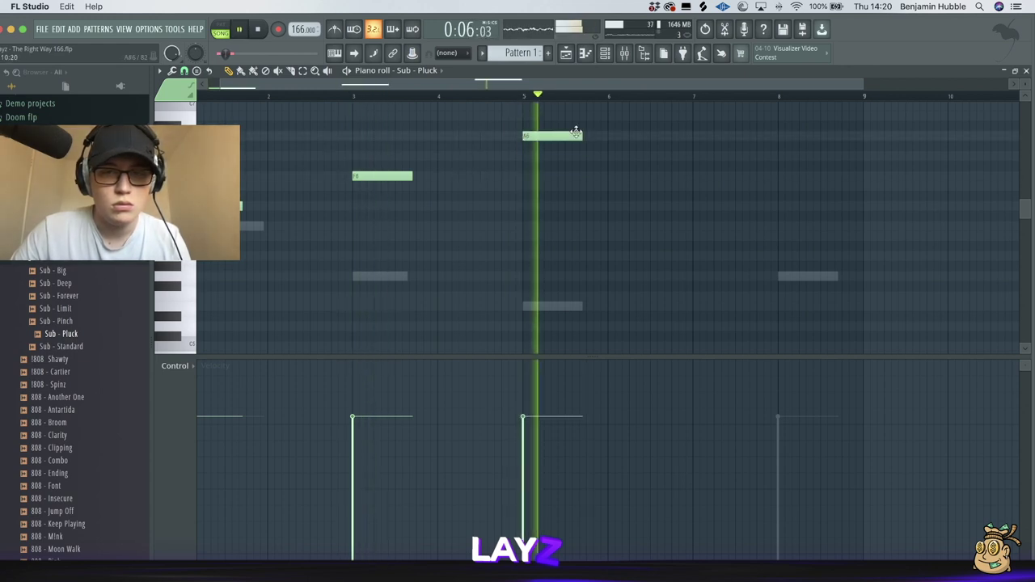
- Add a fourth Sub - Pluck note just after the start of bar 7 and tune it to G6 with playback
scroll(608, 150, "down", 1)
left_click(599, 97)
key("space")
scroll(606, 130, "up", 1)
left_click(609, 148)
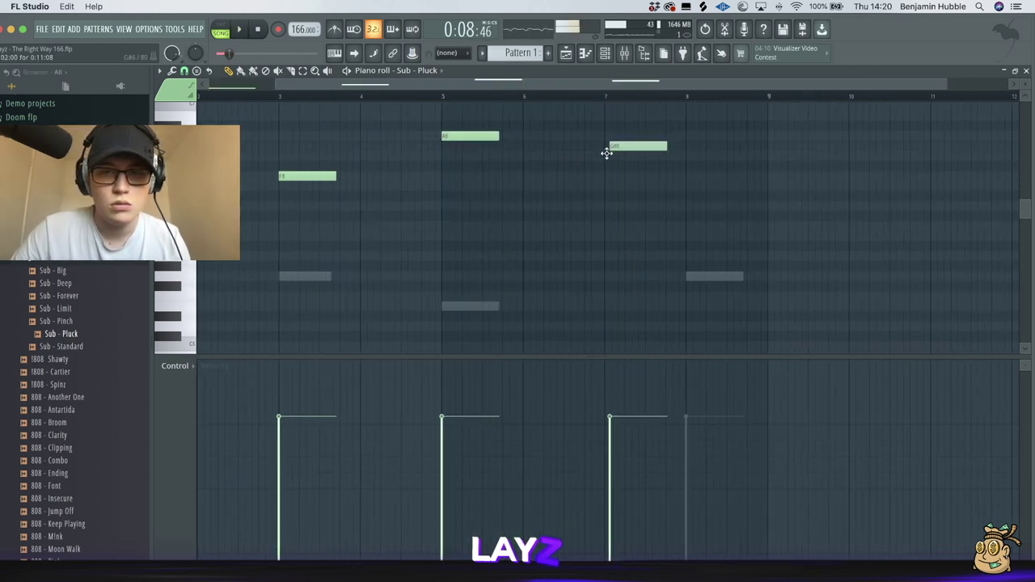
key("space")
scroll(607, 158, "up", 4)
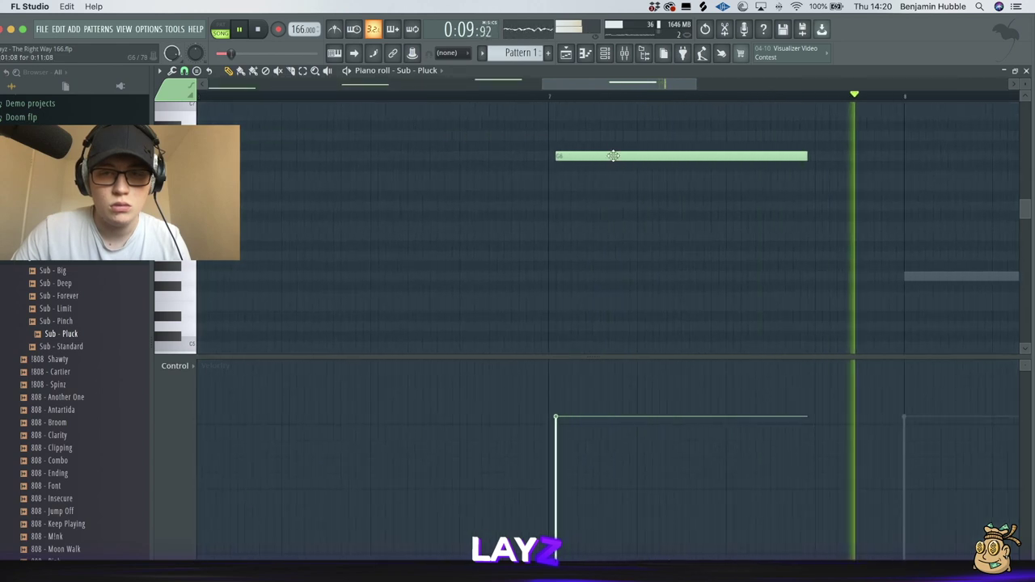
scroll(359, 150, "down", 3)
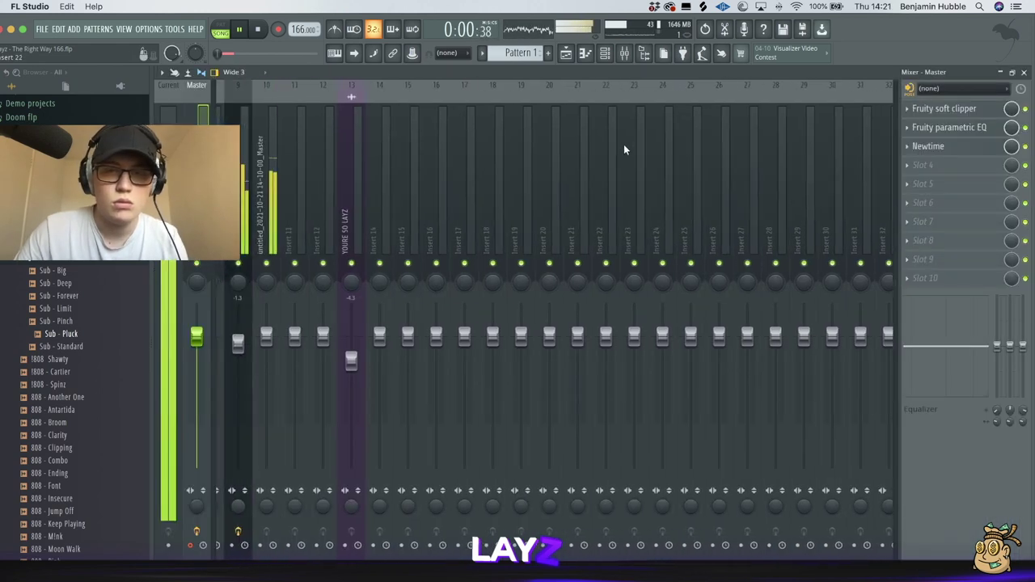
- Route the Sub - Pluck channel to mixer insert 11, lower its volume to -6.4 dB, and return to the playlist
key("ctrl+l")
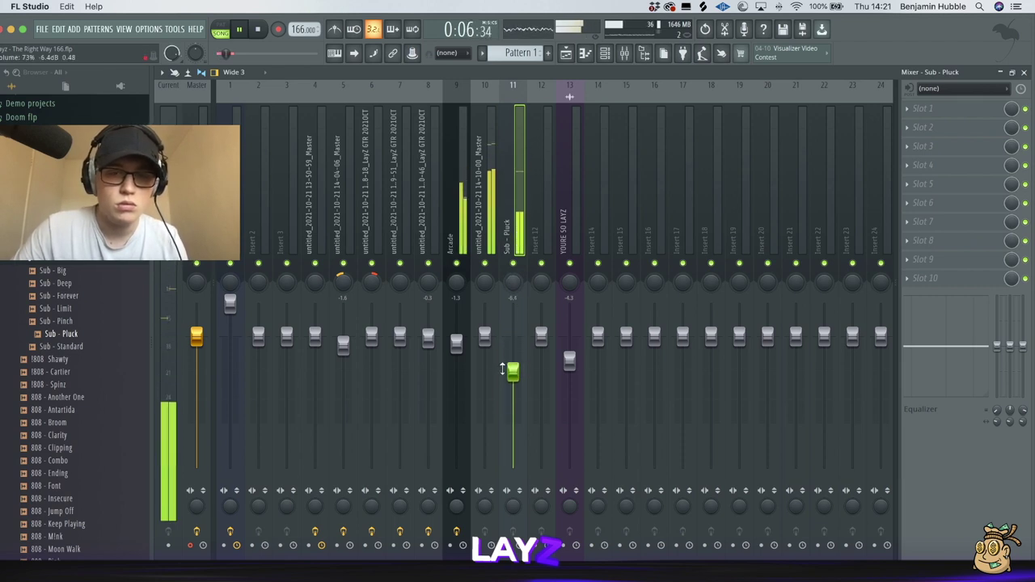
left_click(566, 52)
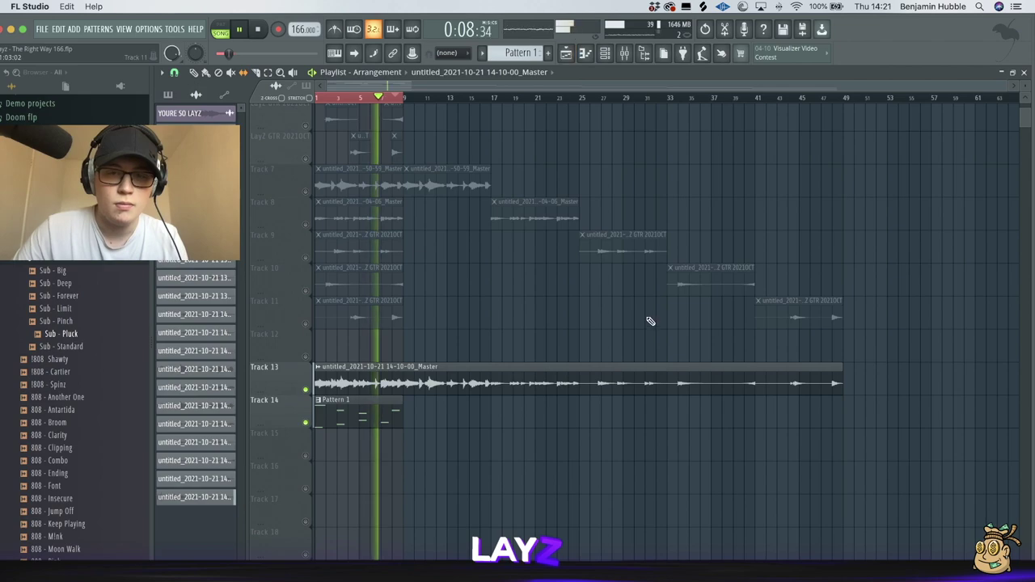